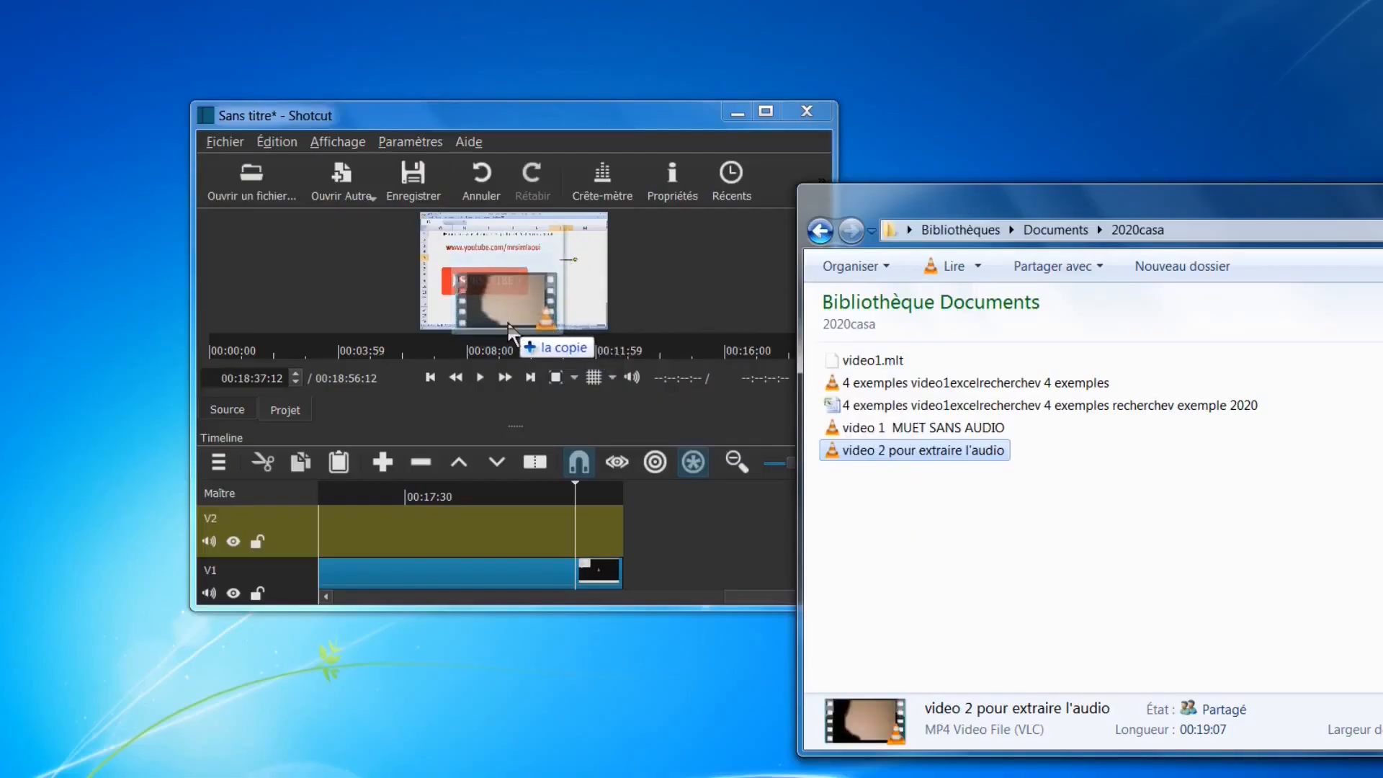
Load 'video 2 pour extraire l'audio.mp4' into the player, append it to the top track, and enlarge the preview
drag(514, 333, 497, 324)
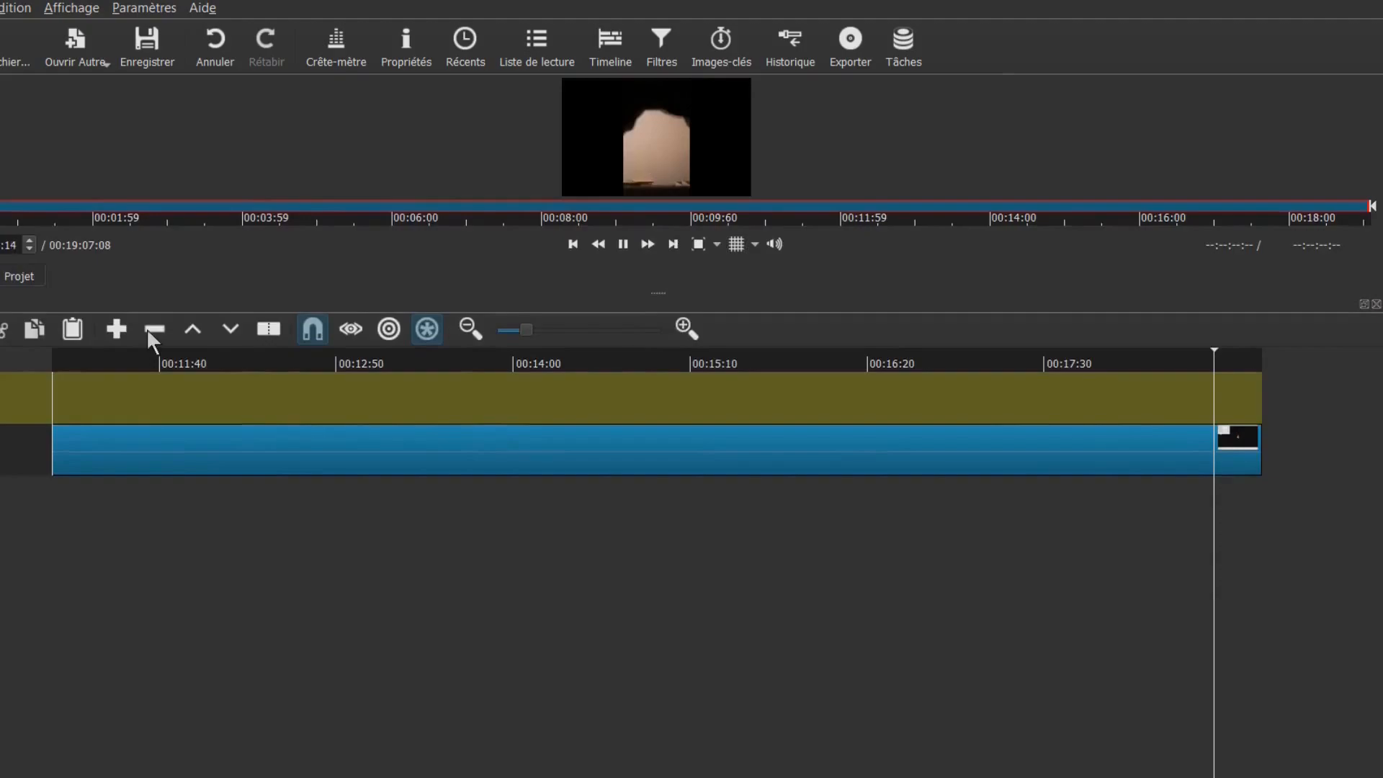
click(127, 328)
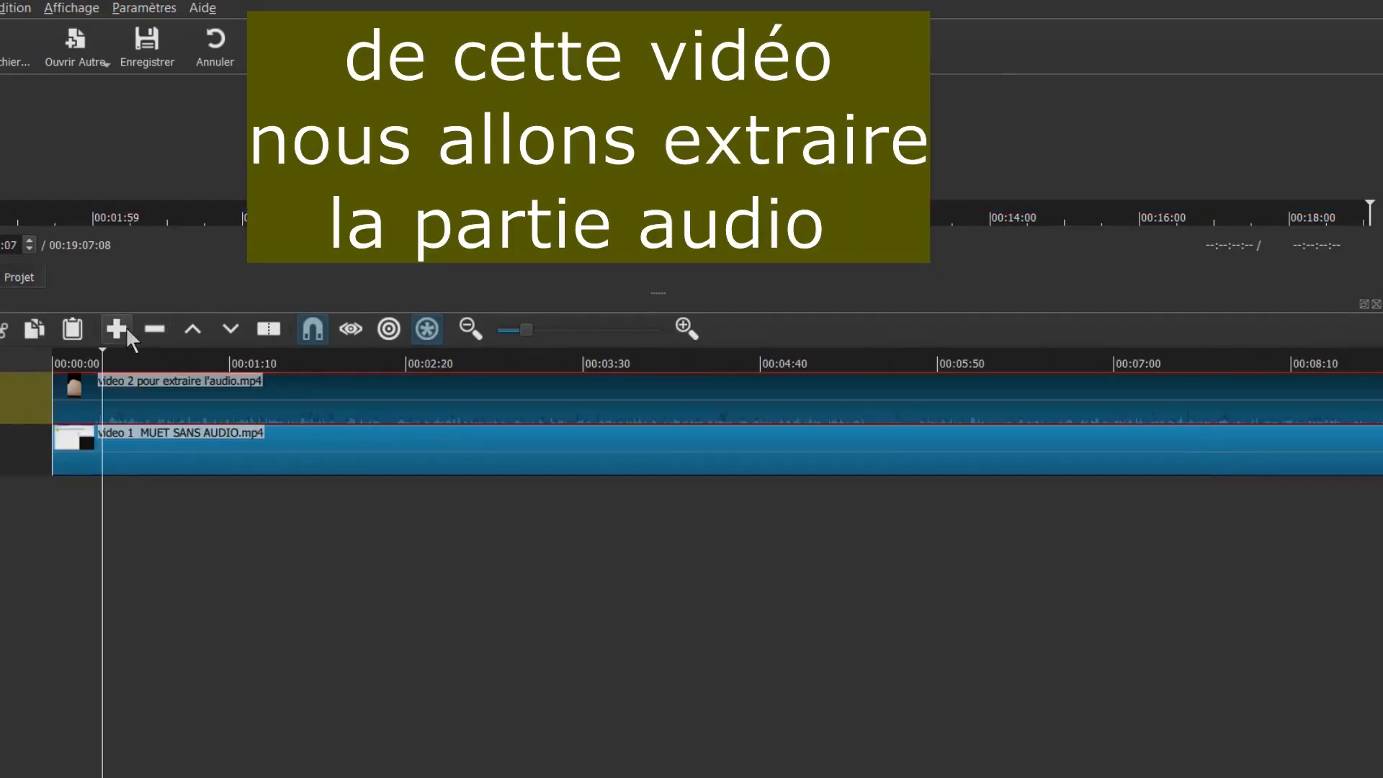
drag(612, 357, 580, 365)
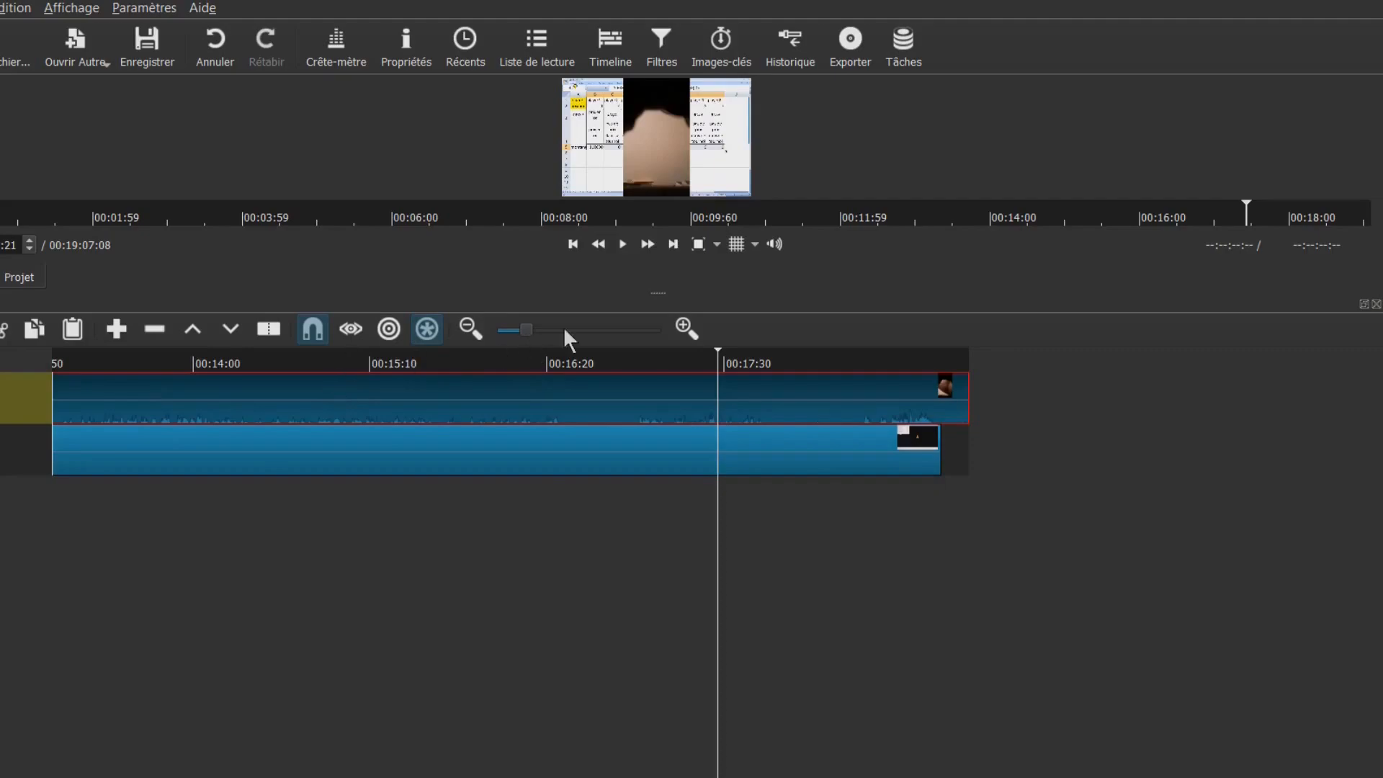
drag(663, 296, 663, 411)
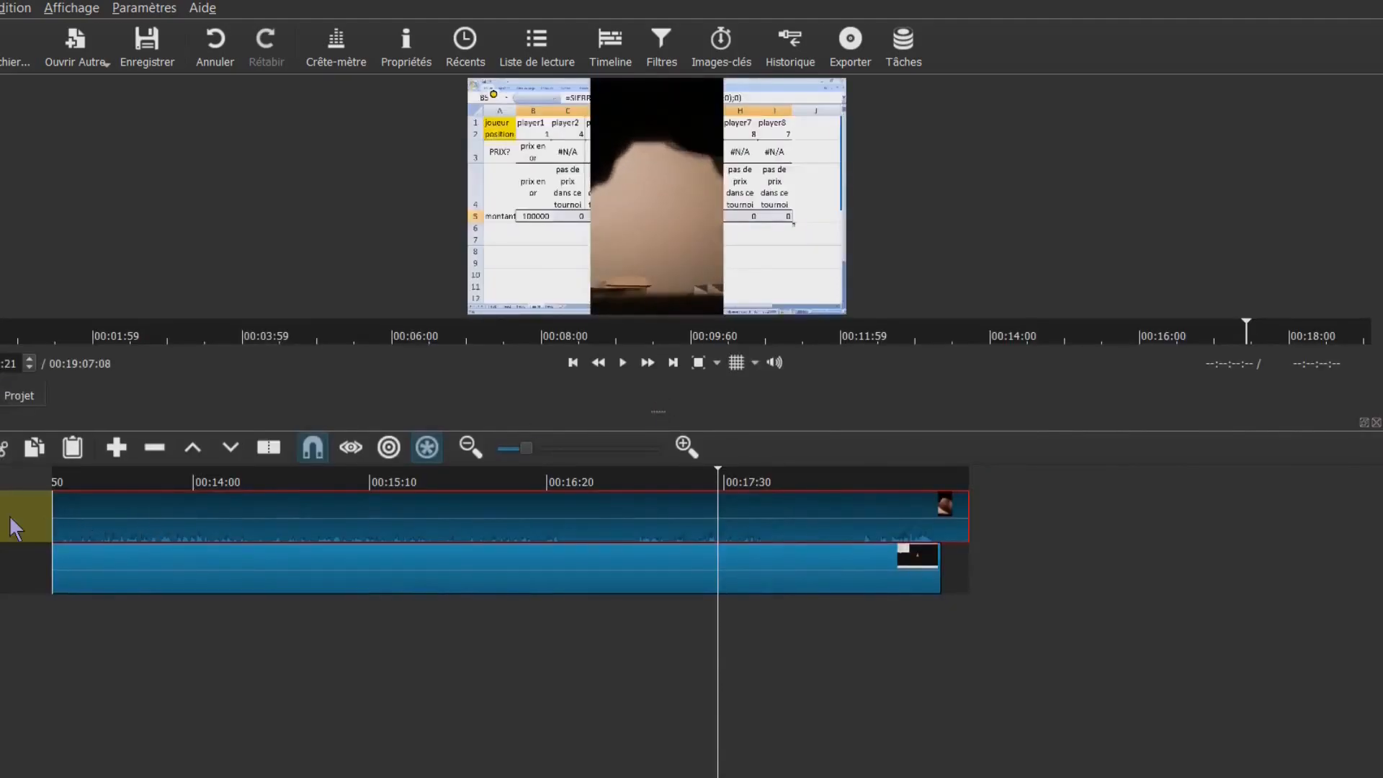
Detach the video 2 clip's audio onto its own audio track
right_click(84, 512)
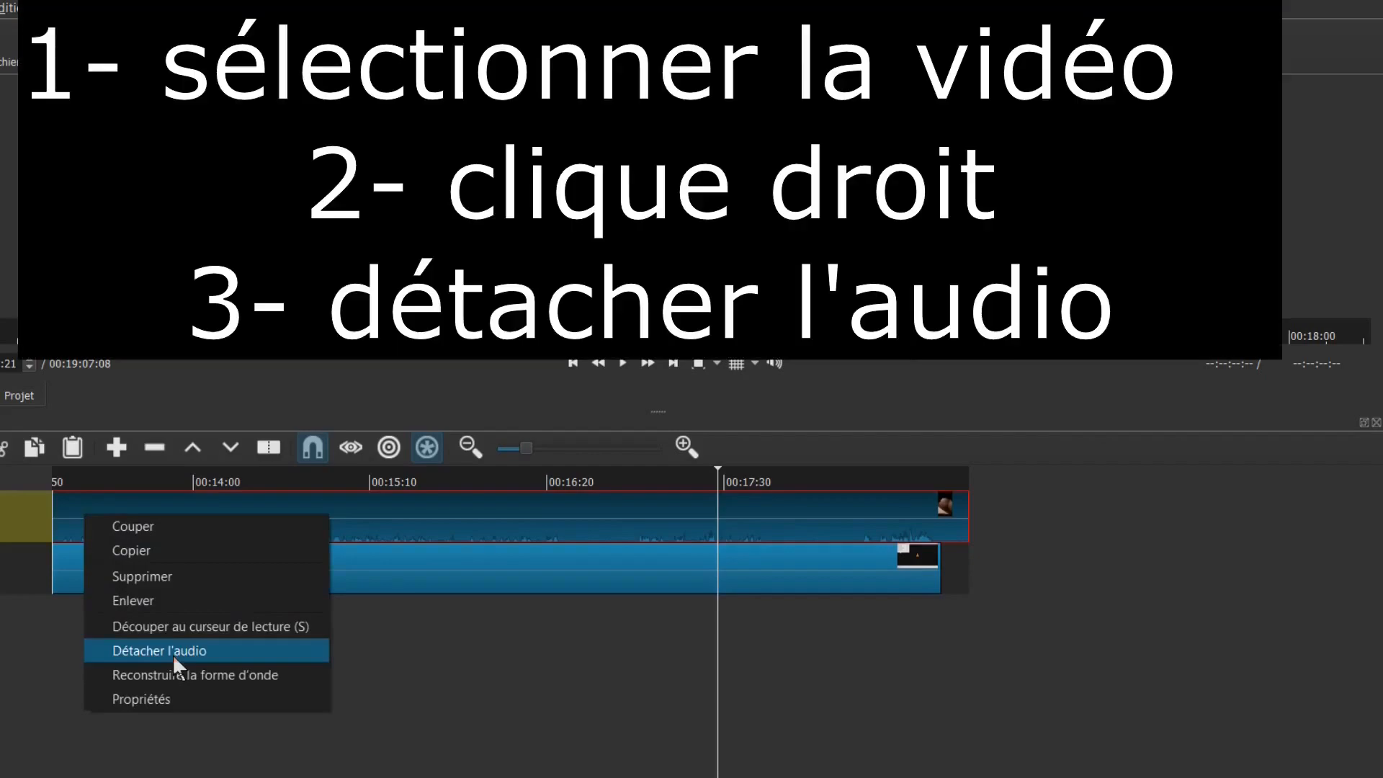
click(172, 654)
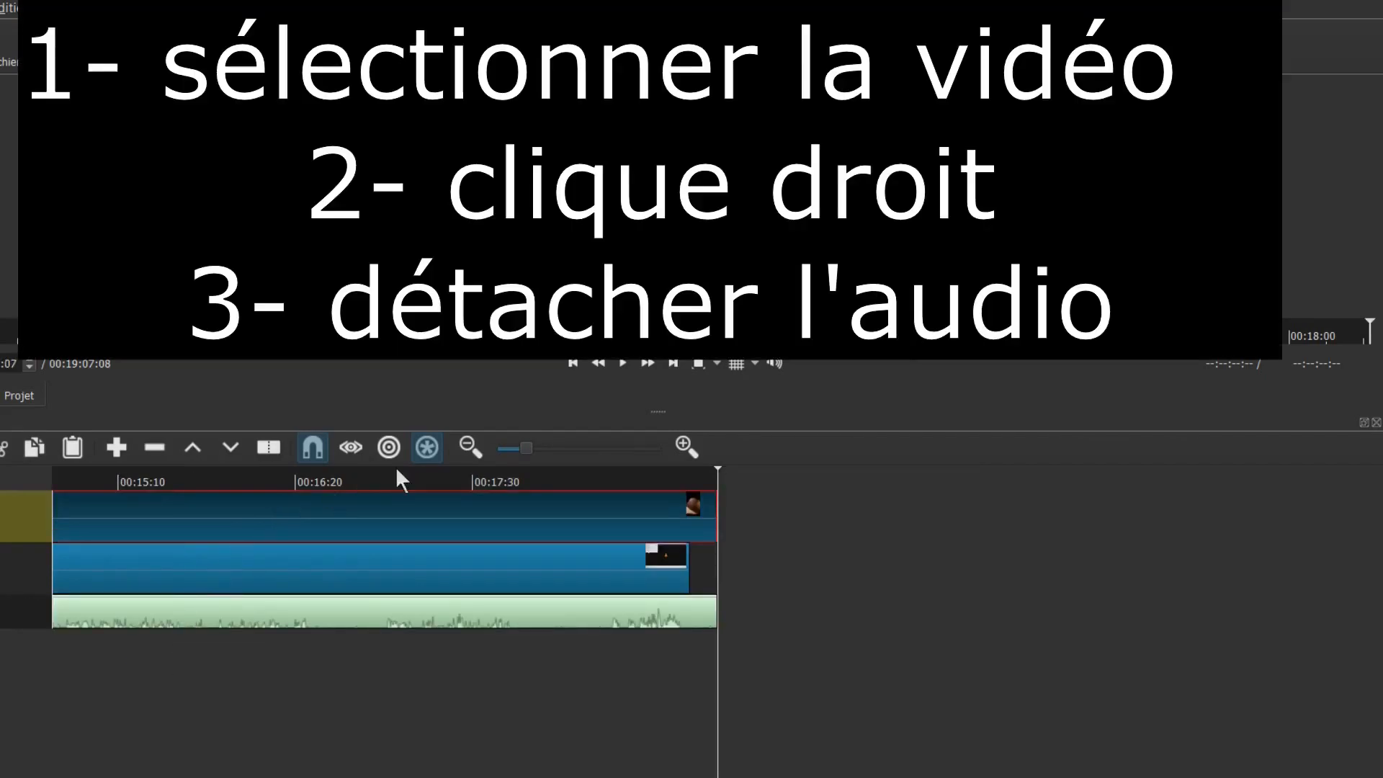
click(473, 479)
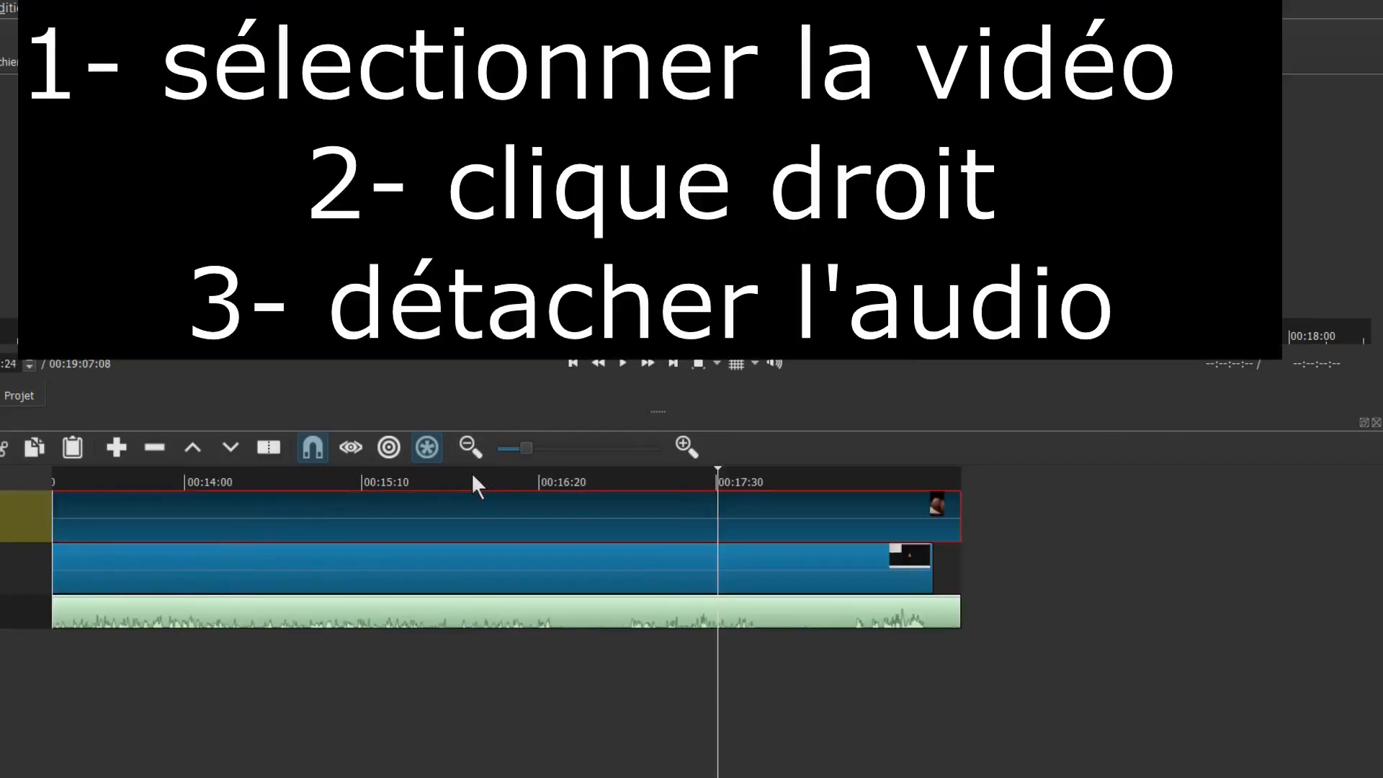
click(391, 477)
click(375, 481)
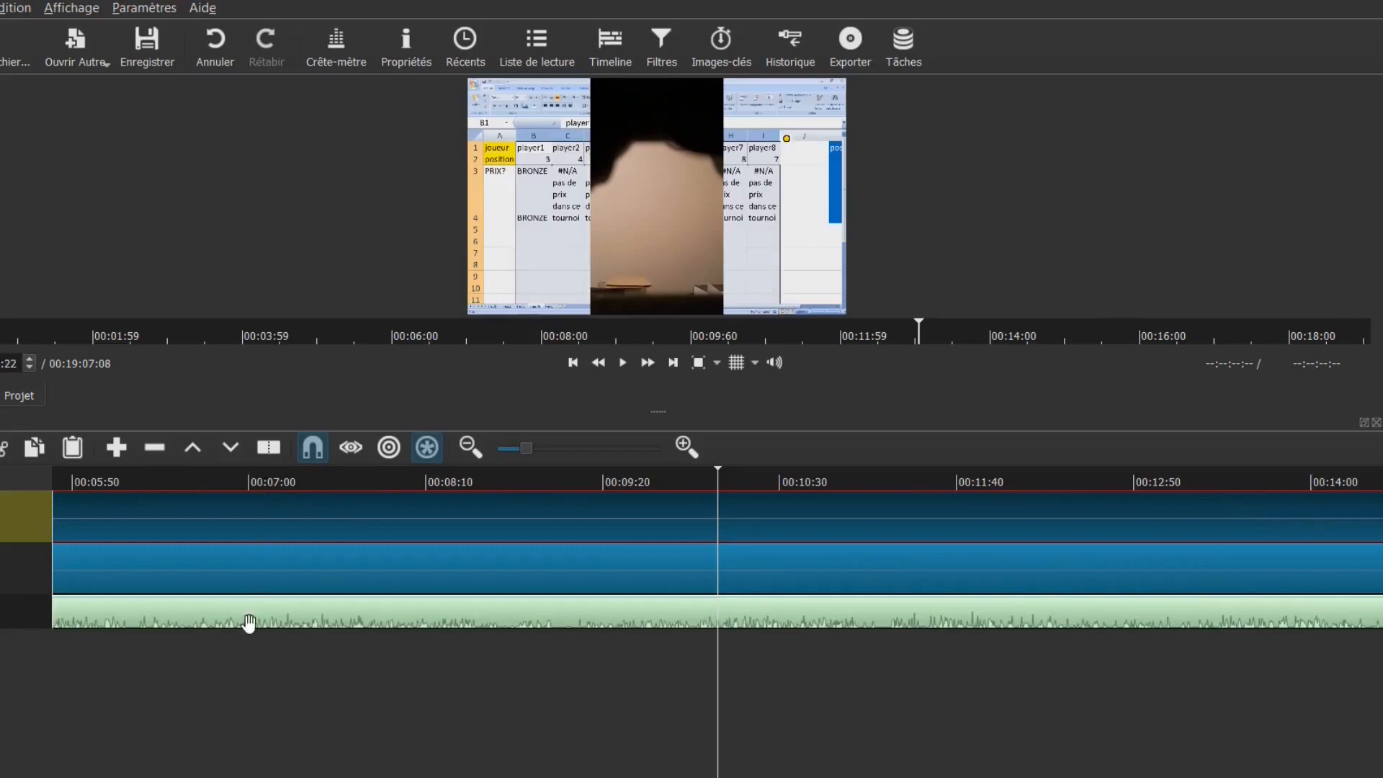
Lift the video 2 picture clip off the top video track, leaving it empty
click(247, 624)
click(208, 502)
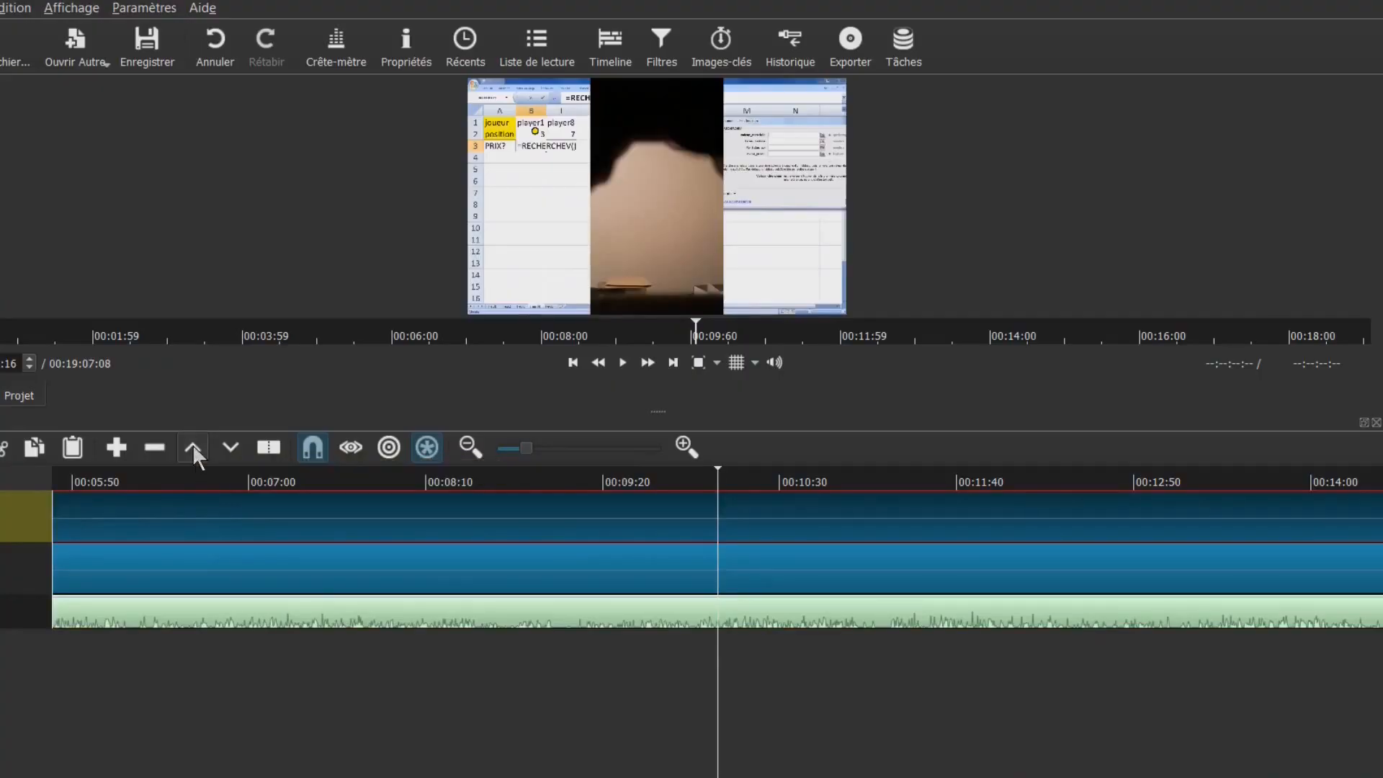
click(192, 446)
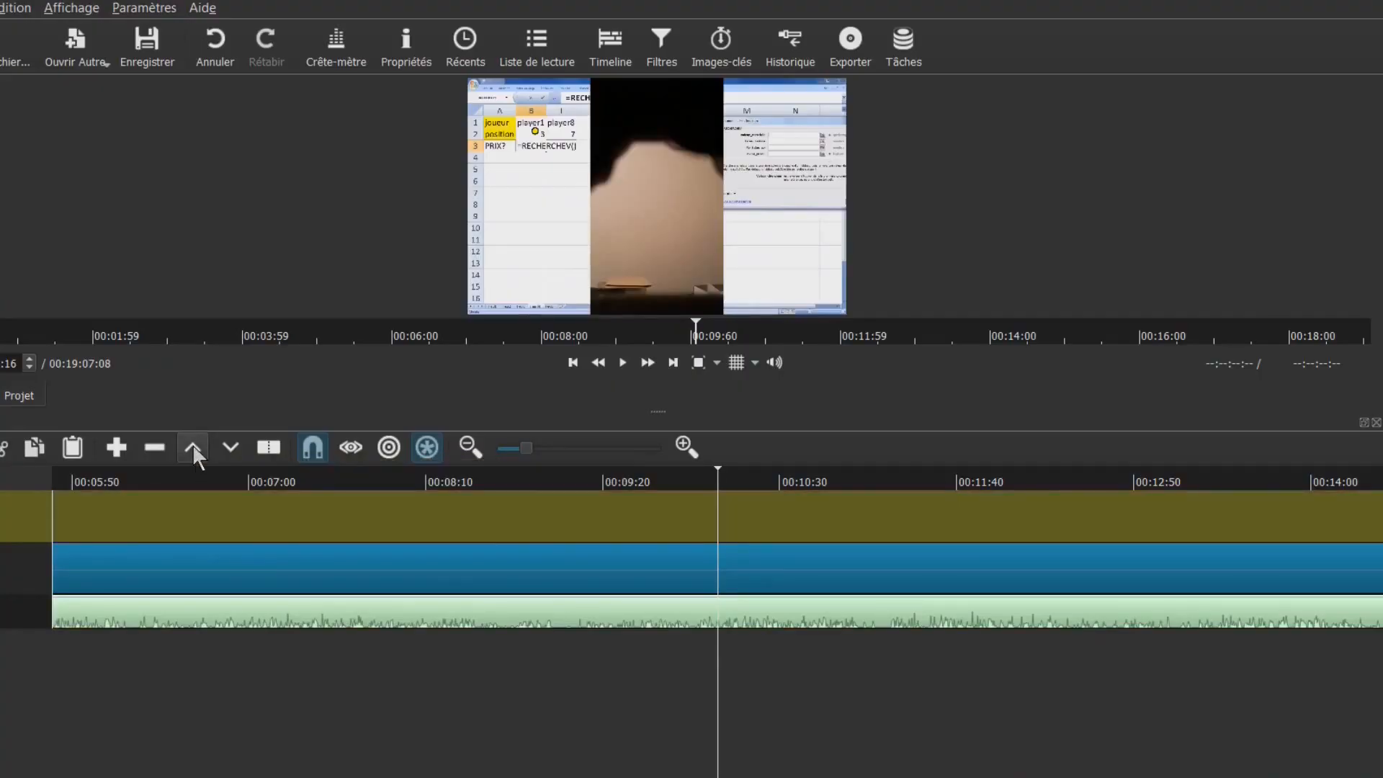
Move the playhead near the clips' start and select the video 1 and video 2 audio clips
click(130, 479)
scroll(217, 487, left, 3)
click(170, 482)
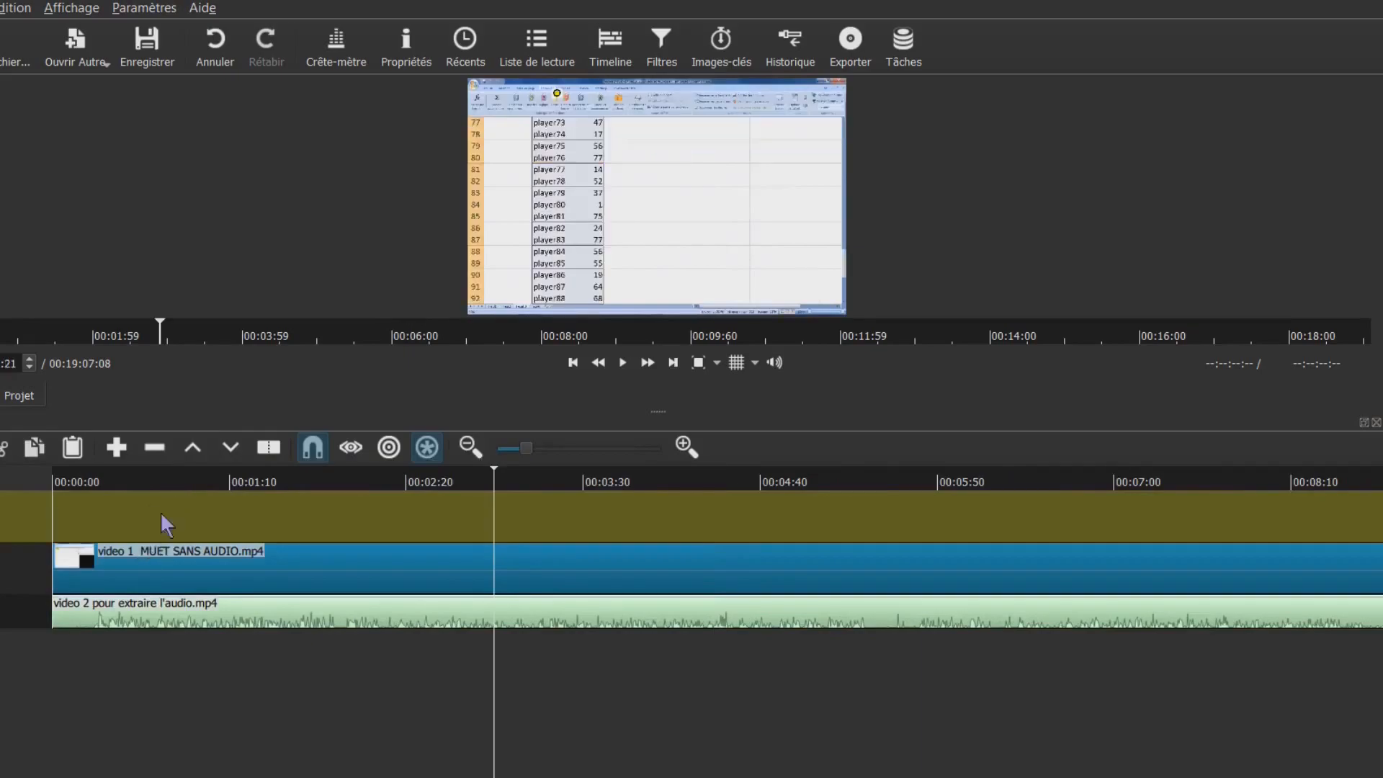
click(167, 570)
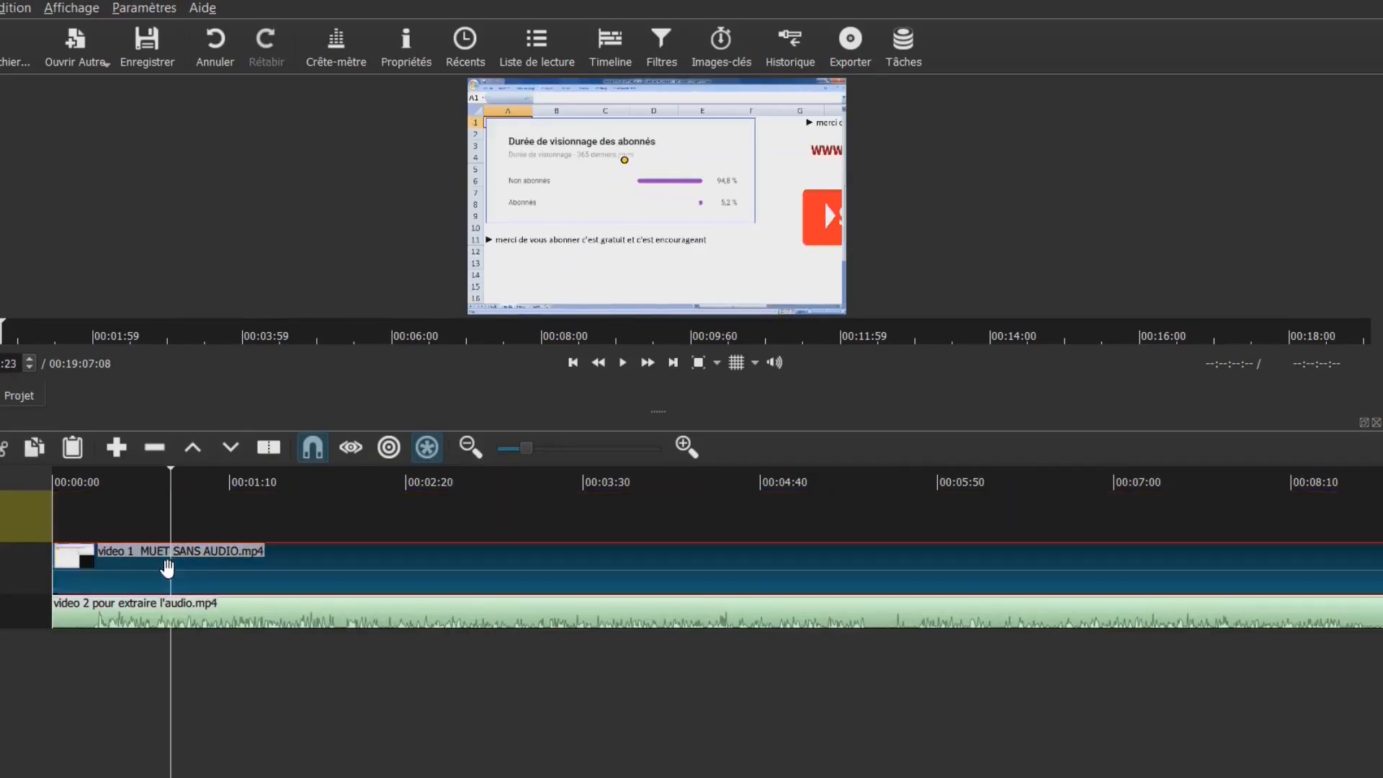
click(124, 609)
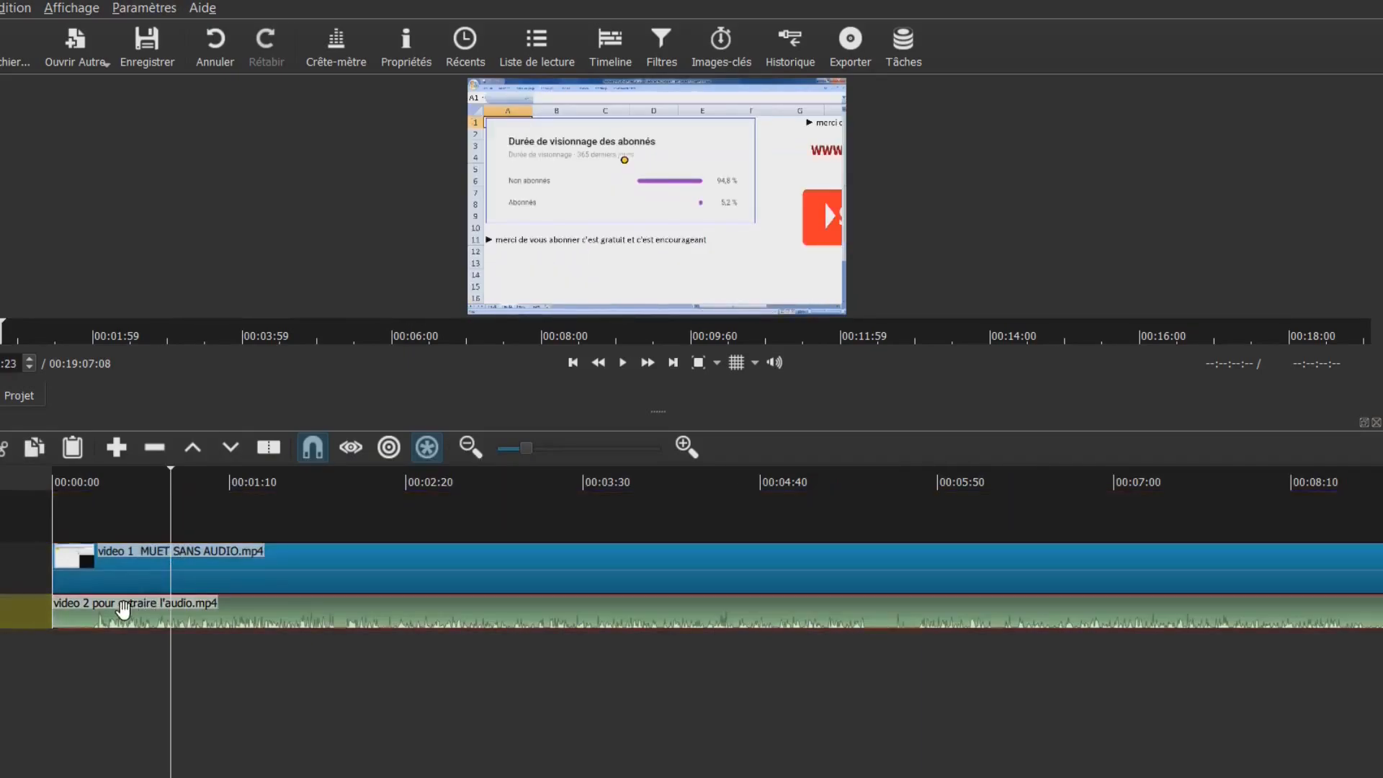
Zoom the timeline out, enlarge the video preview, then zoom the timeline back in twice
click(471, 448)
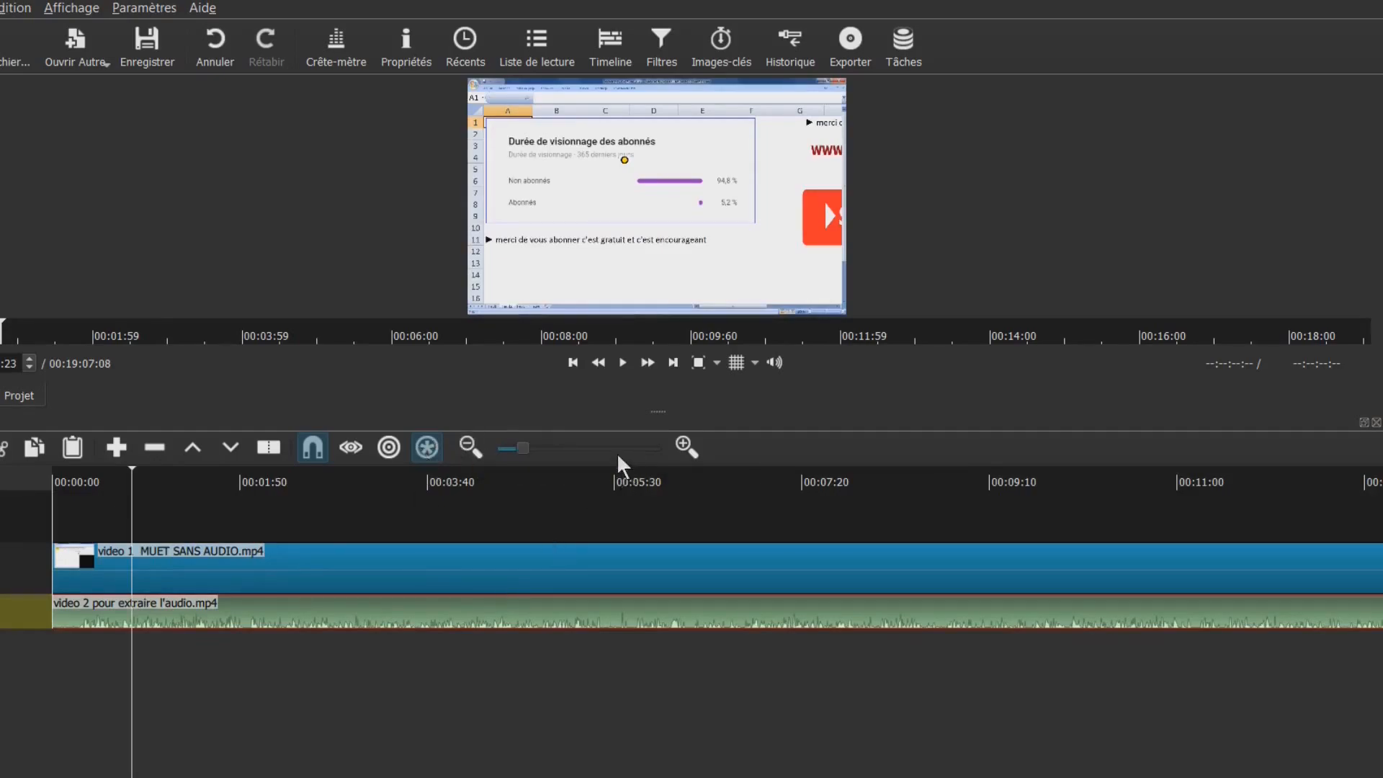
drag(657, 409, 642, 571)
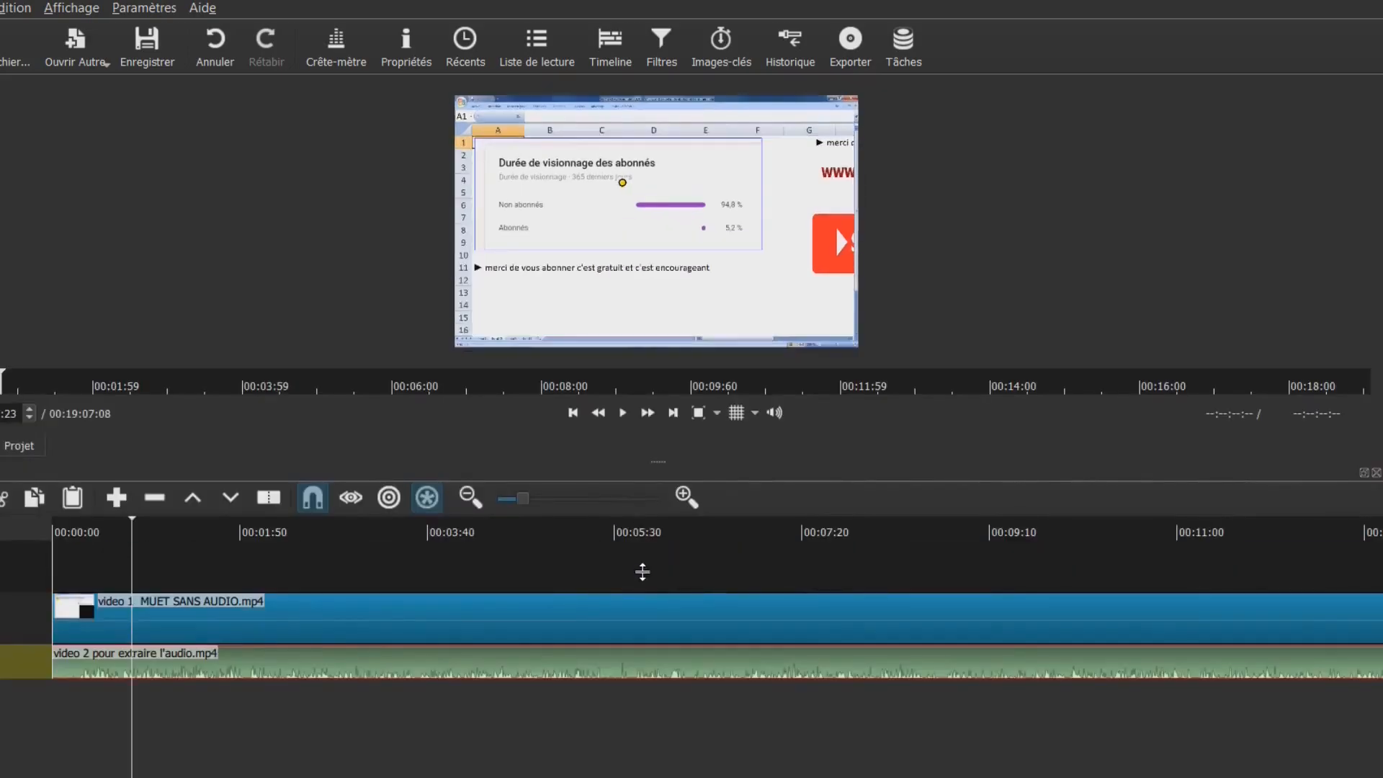
key(equal)
key(equal)
key(equal)
key(equal)
key(equal)
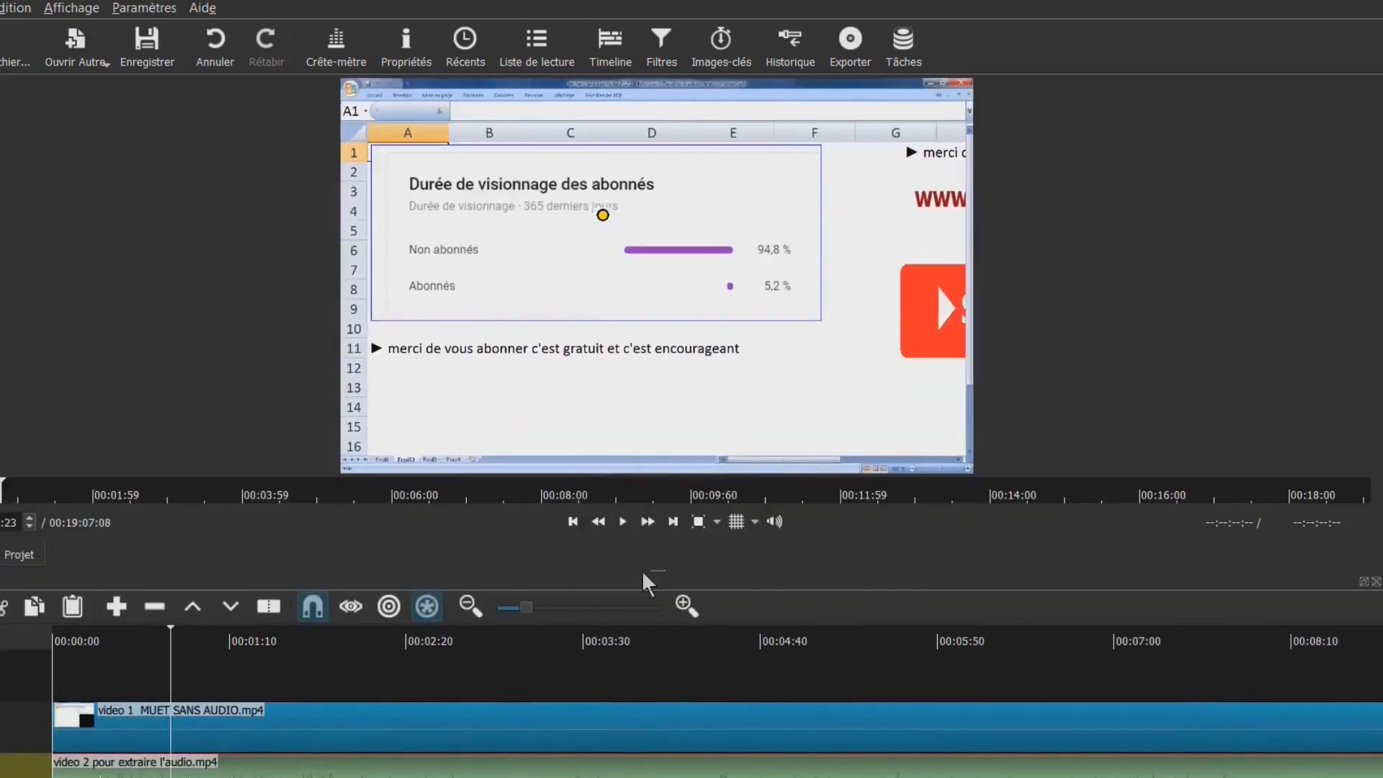
key(equal)
key(equal)
key(equal)
key(equal)
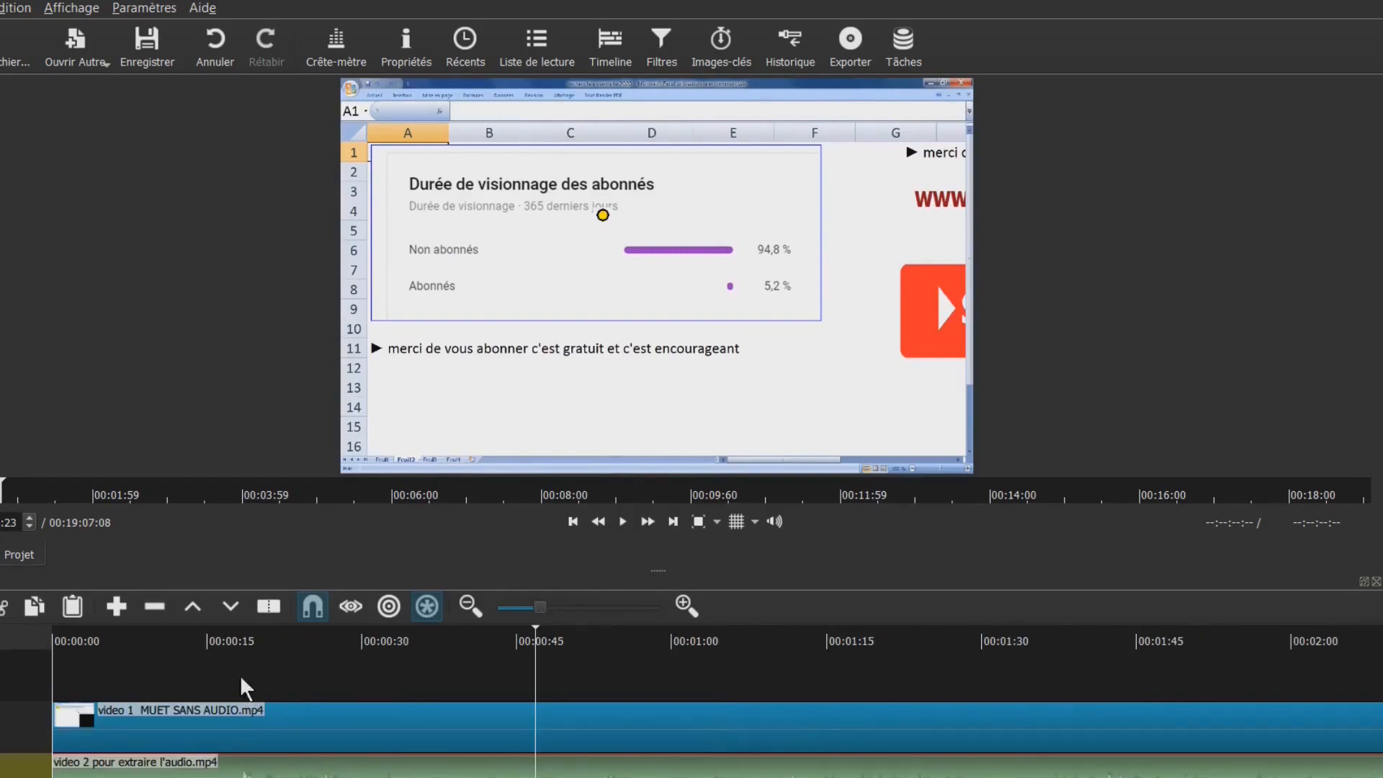
Split the video 2 audio clip at about 00:00:16
click(222, 667)
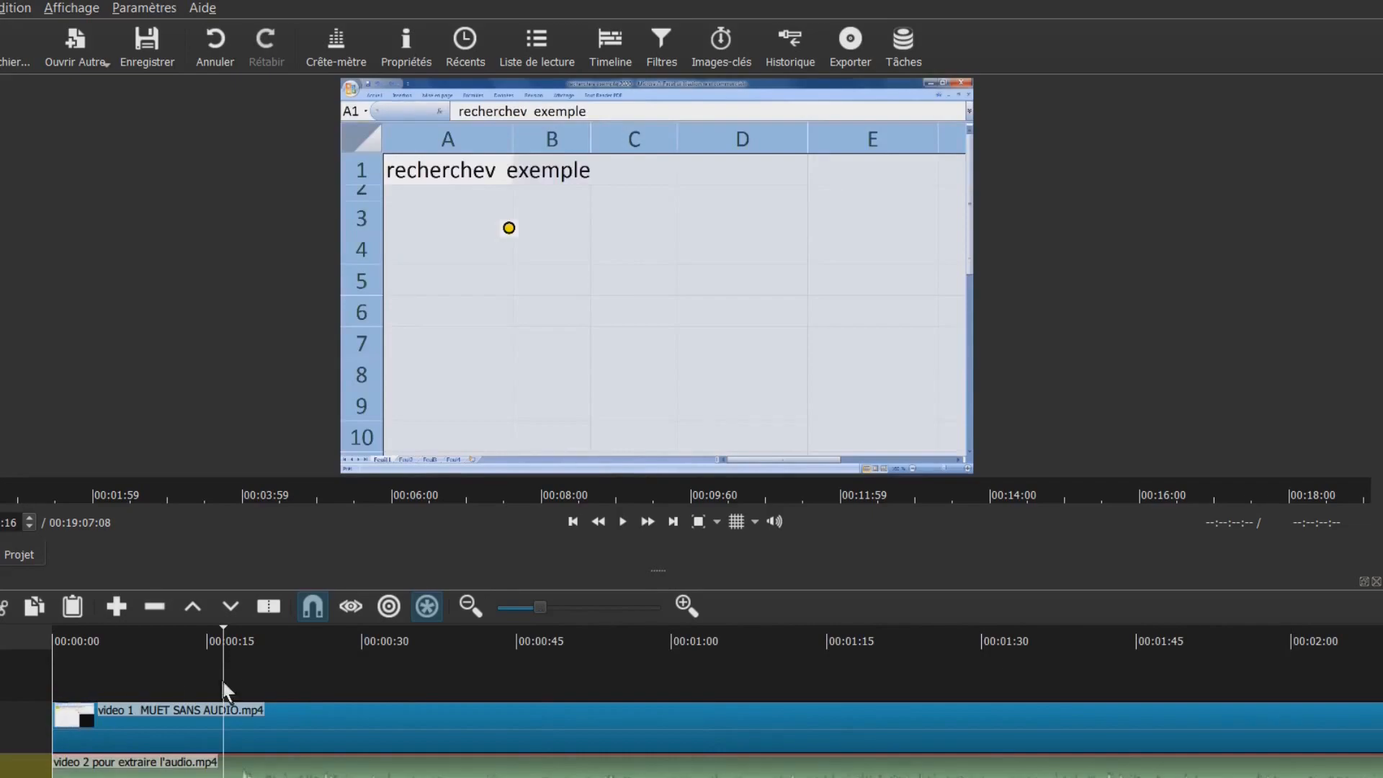
click(230, 638)
click(233, 635)
right_click(190, 768)
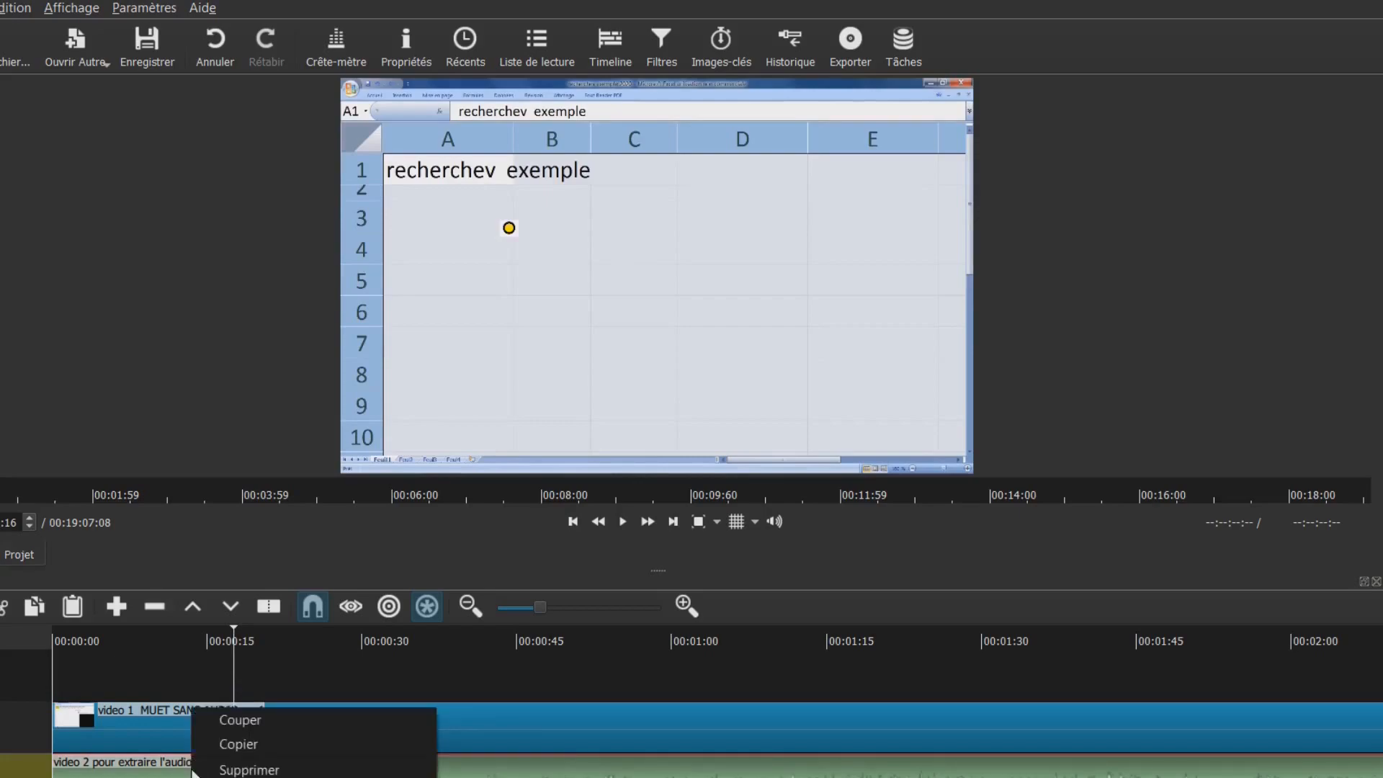
click(424, 776)
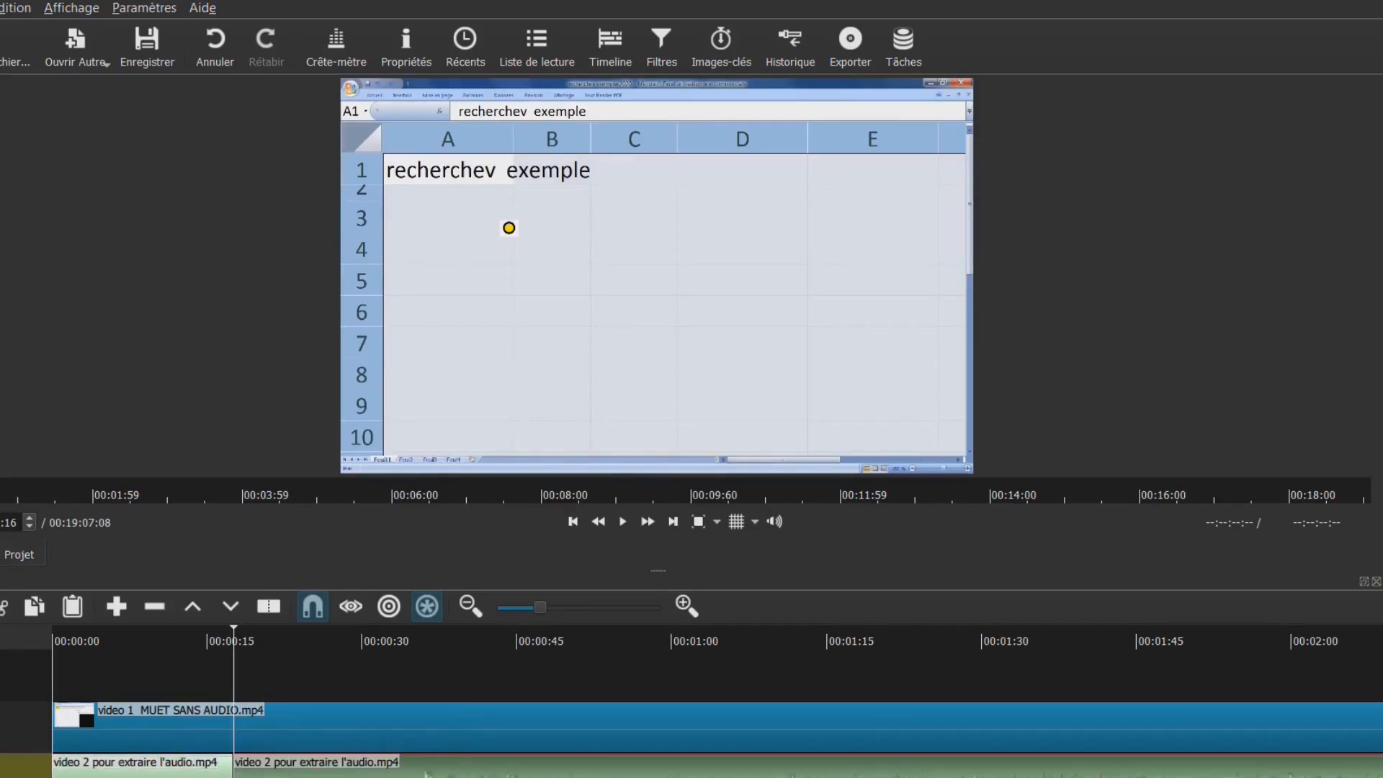
Split the video 1 clip at the playhead, ripple-delete its first piece, then undo that deletion
click(164, 720)
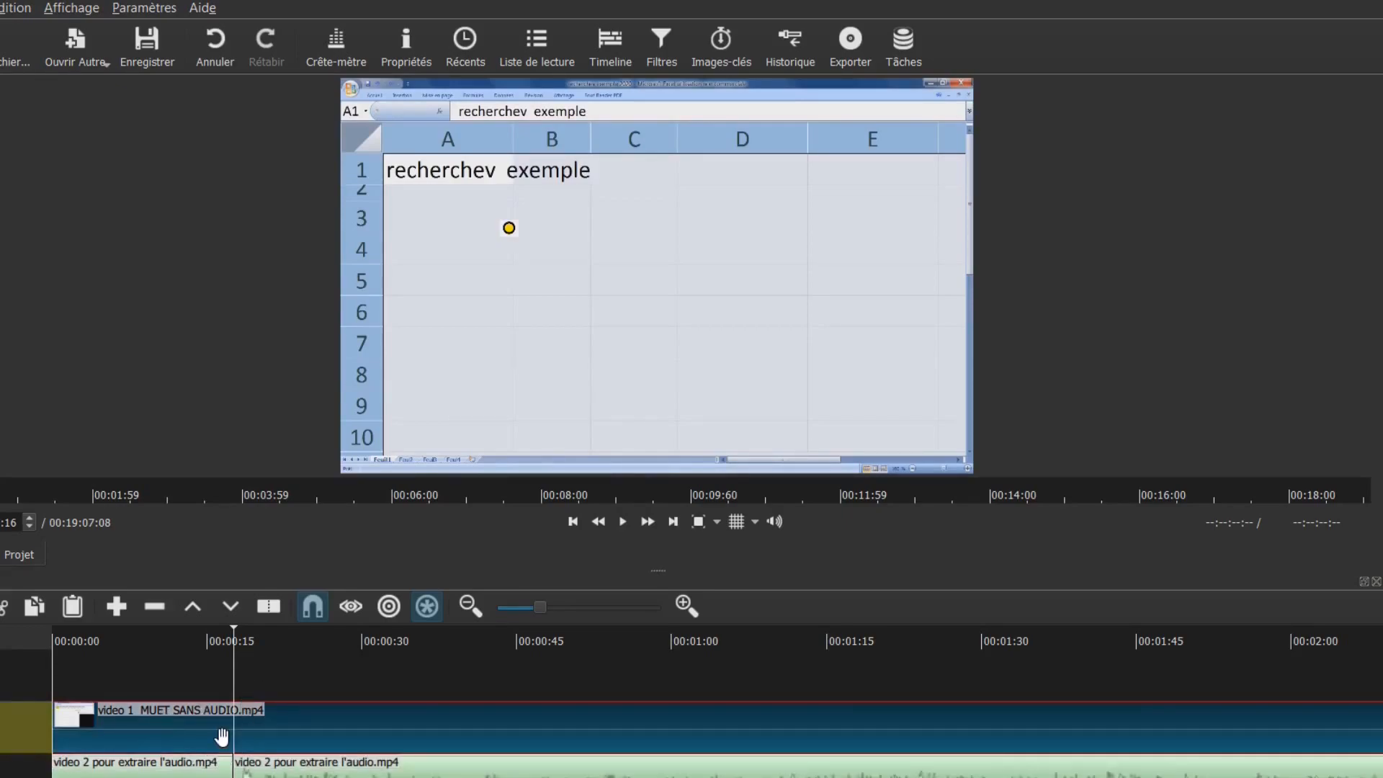
key(s)
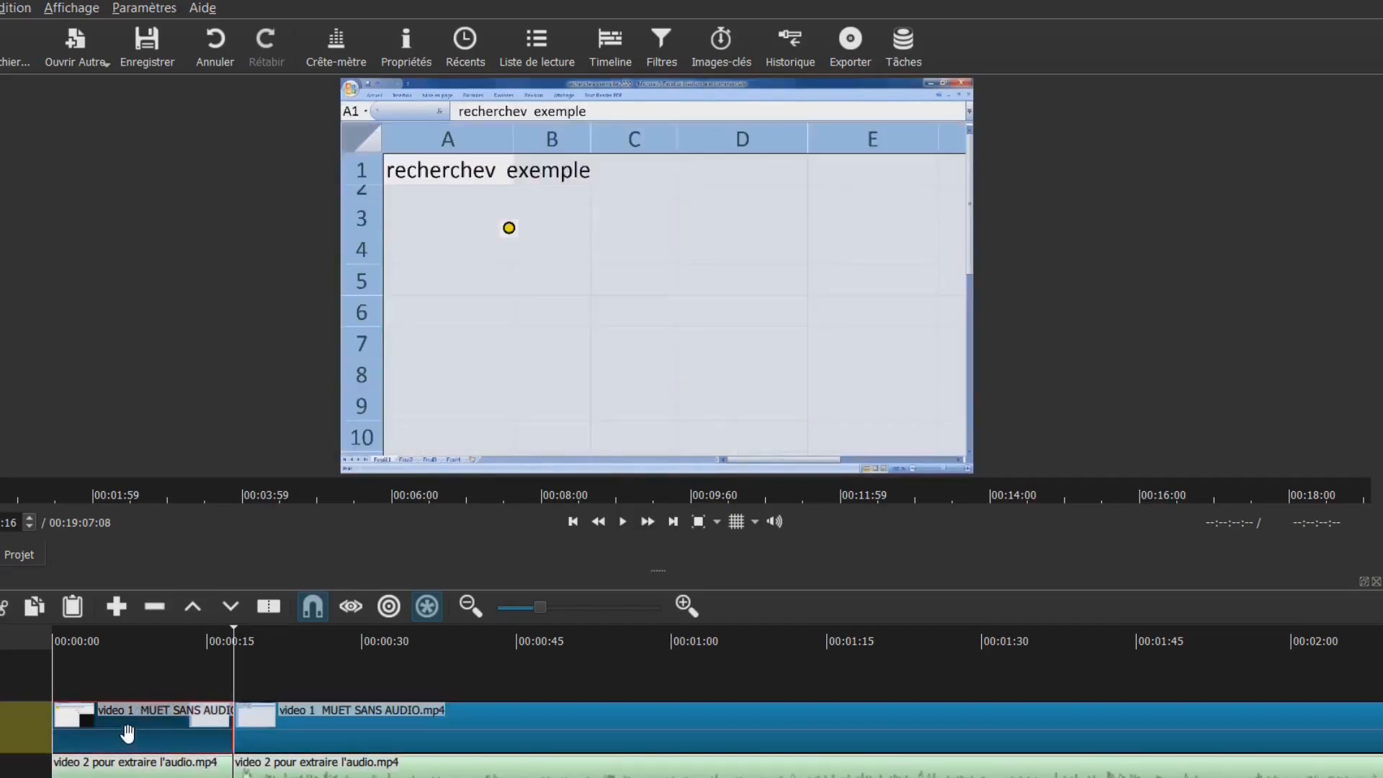
key(x)
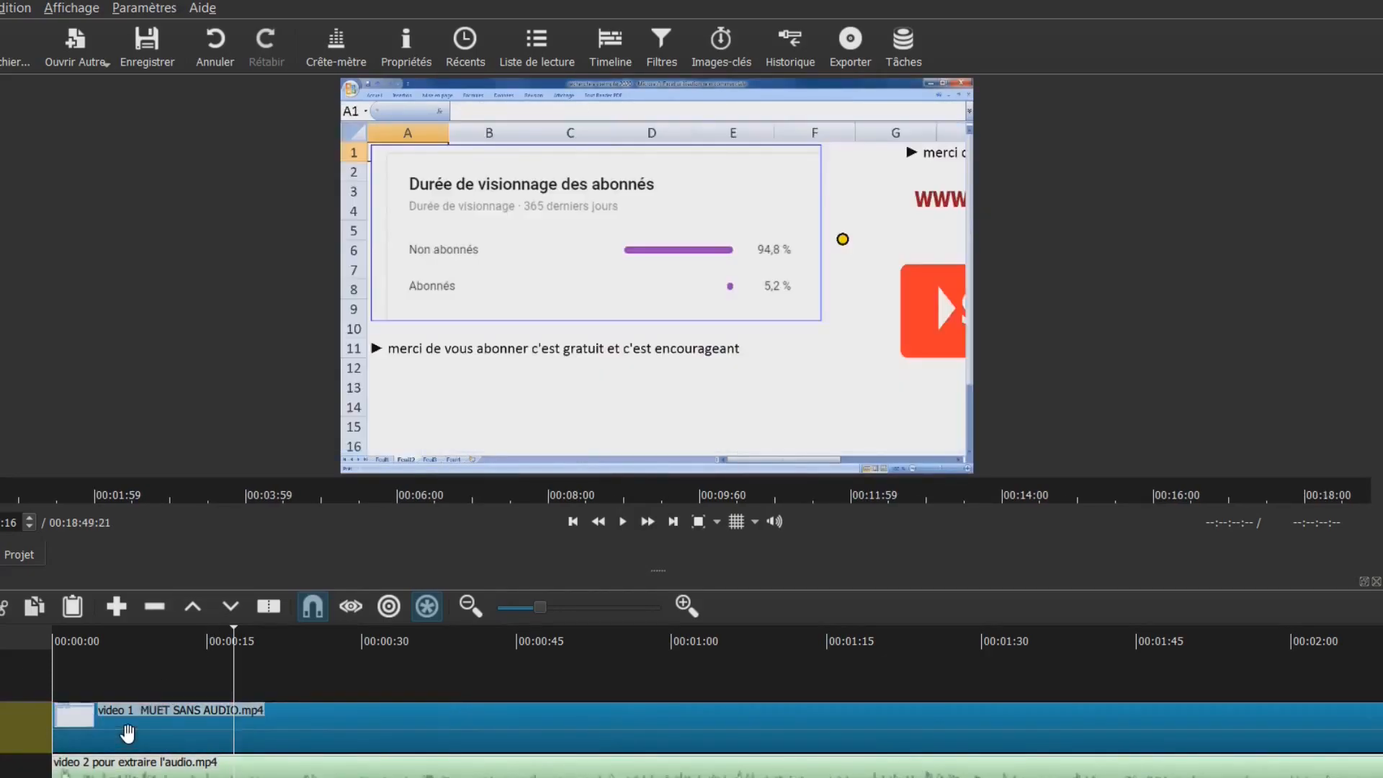
click(155, 769)
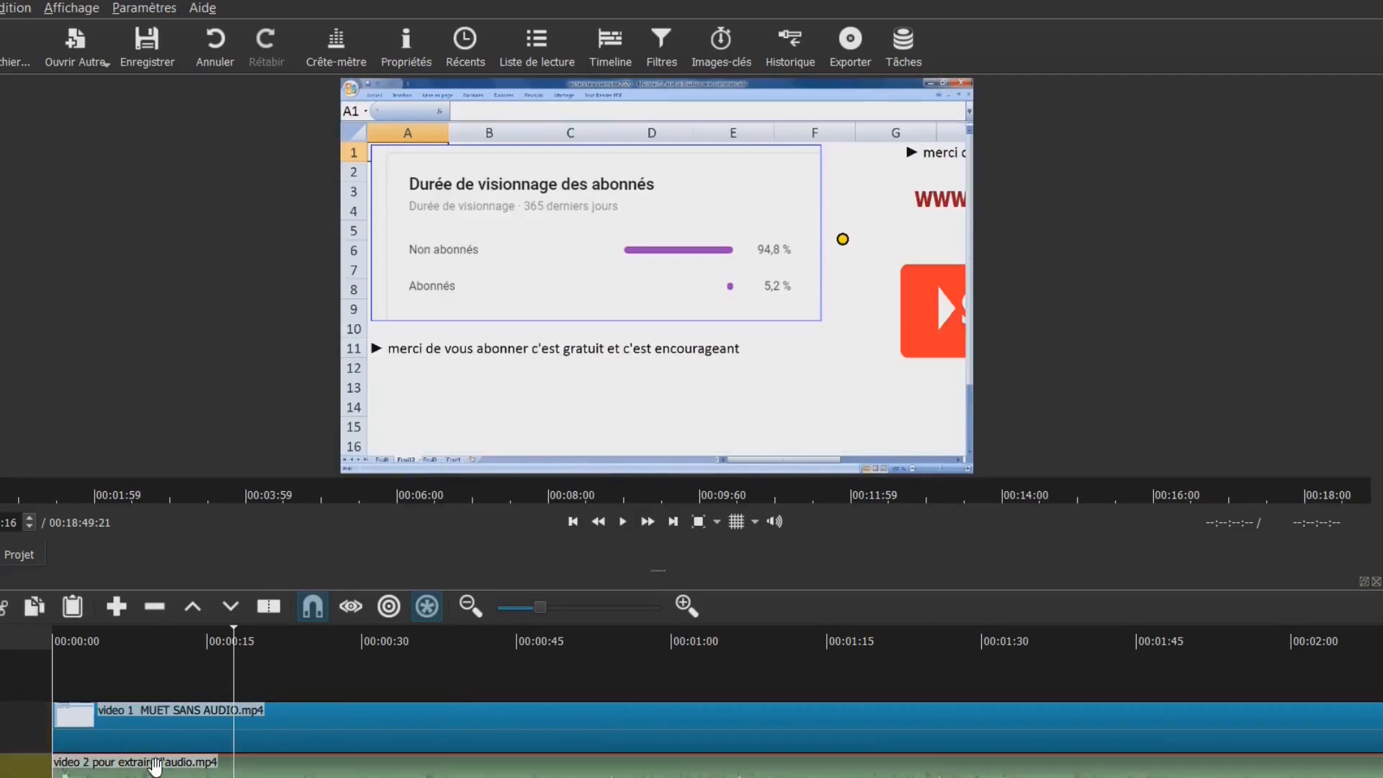
click(214, 45)
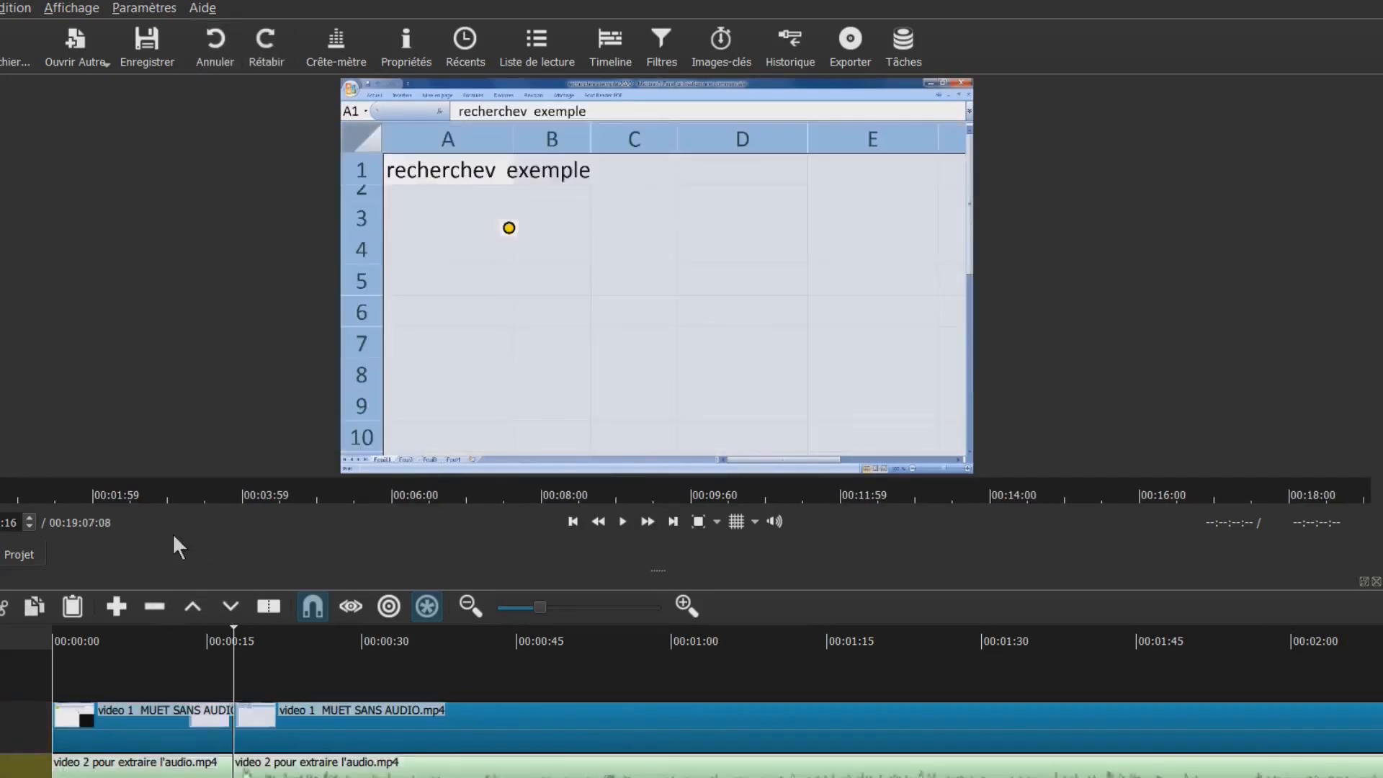
Lift the first ~15-second pieces of video 1 and the audio clip, leaving a gap at the start
click(167, 734)
click(193, 607)
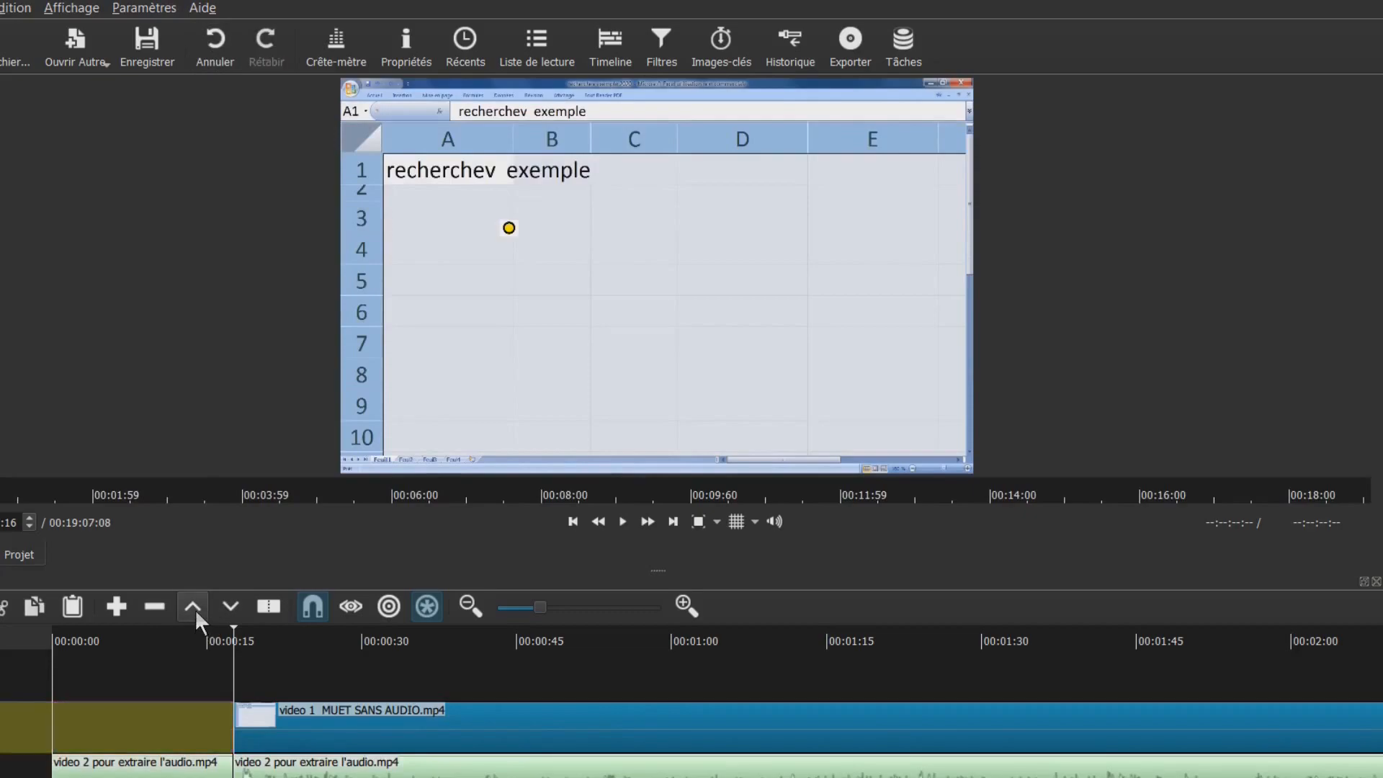
click(139, 760)
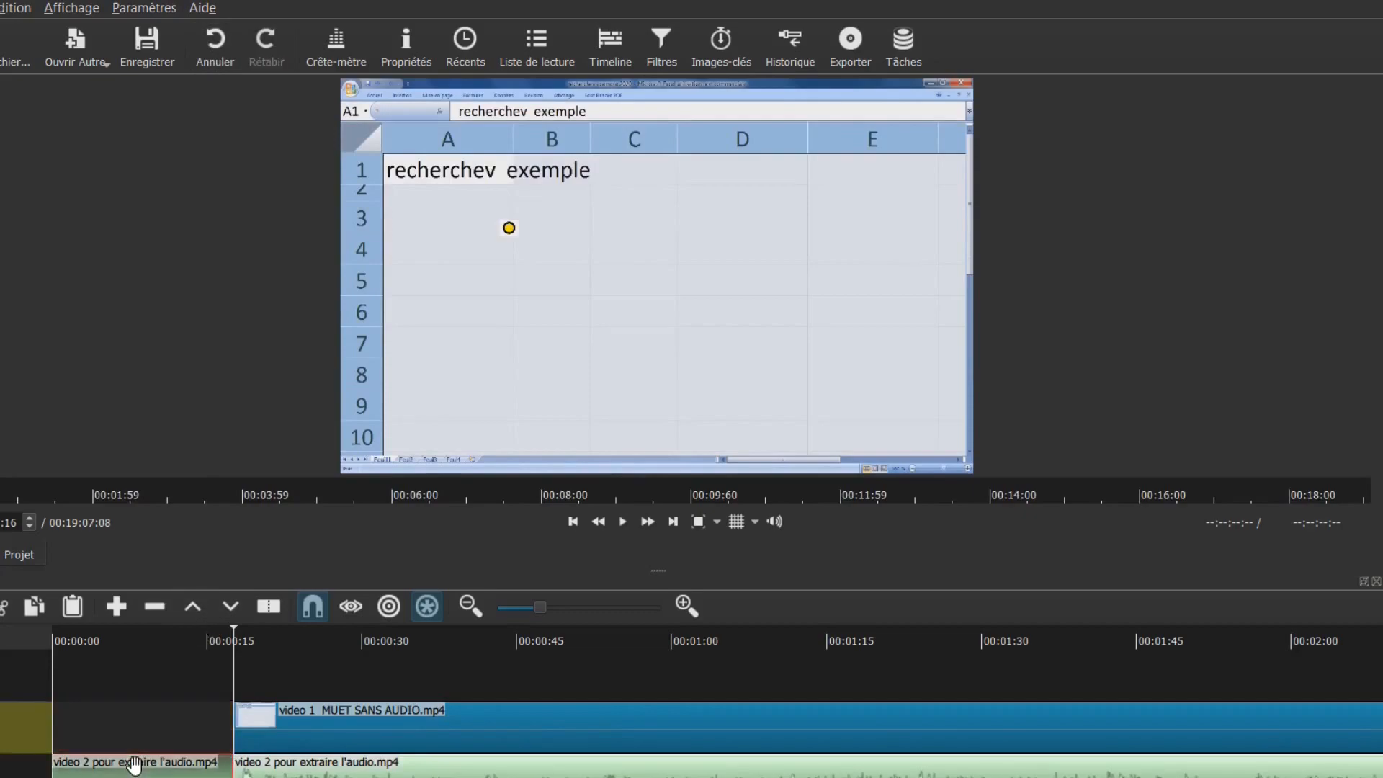
click(193, 607)
click(186, 686)
click(148, 670)
click(108, 671)
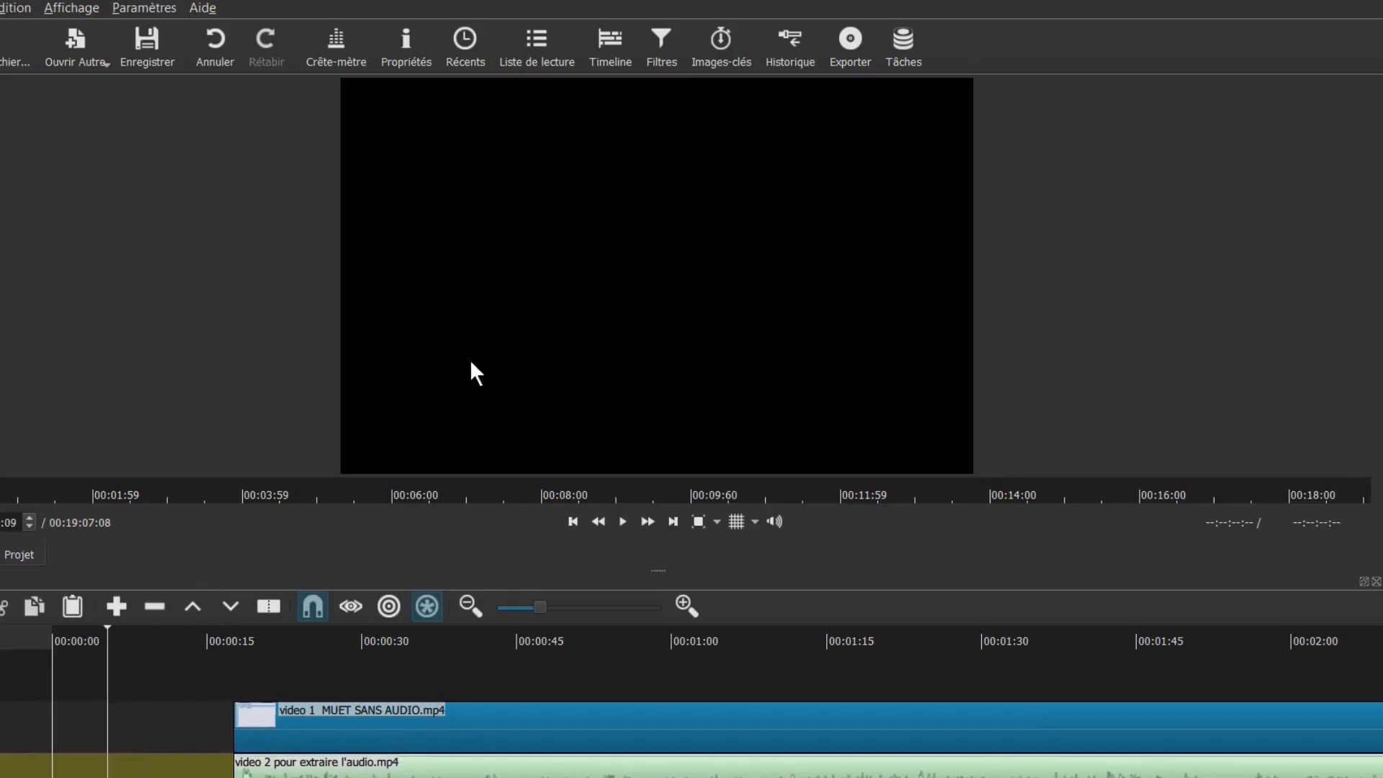
Delete the empty gap on V1 so the video 1 clip starts at 00:00:00
click(82, 716)
click(39, 724)
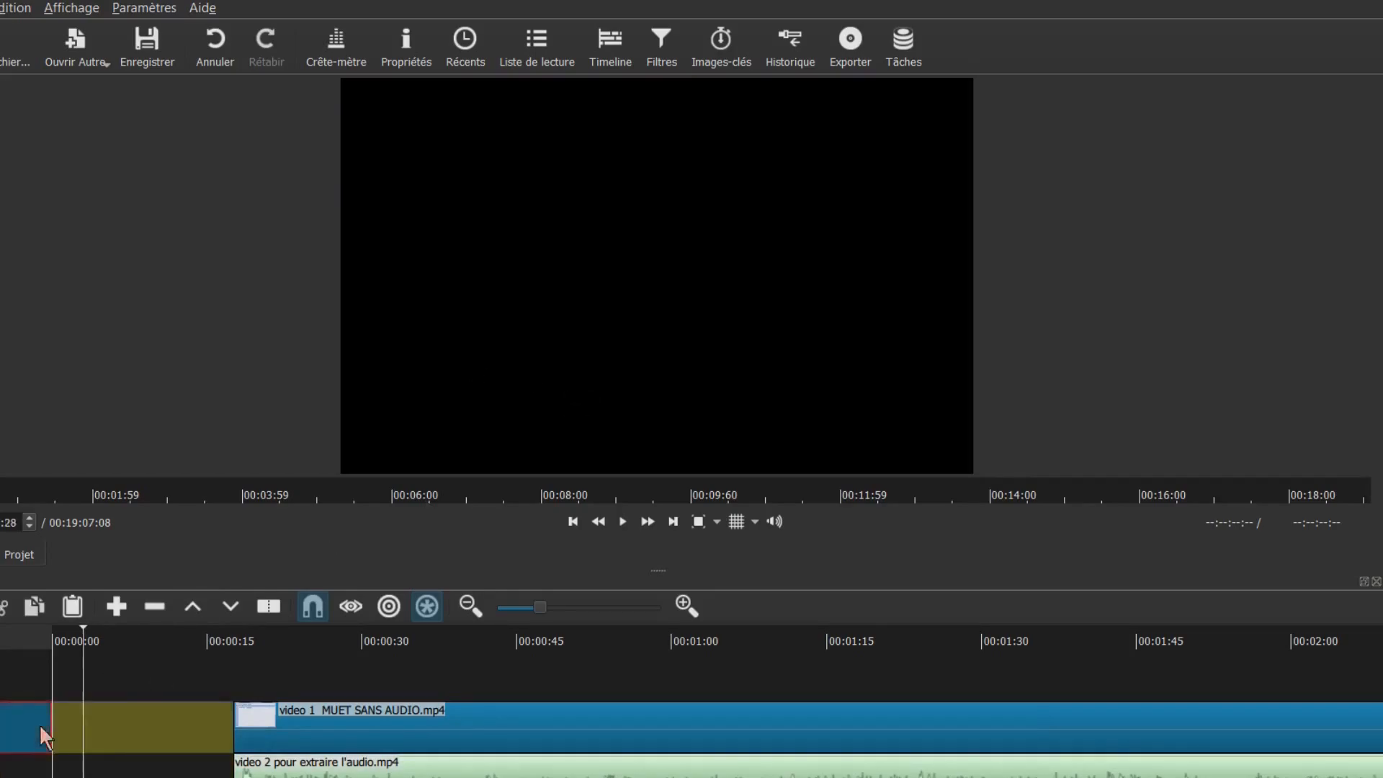
right_click(106, 723)
click(137, 735)
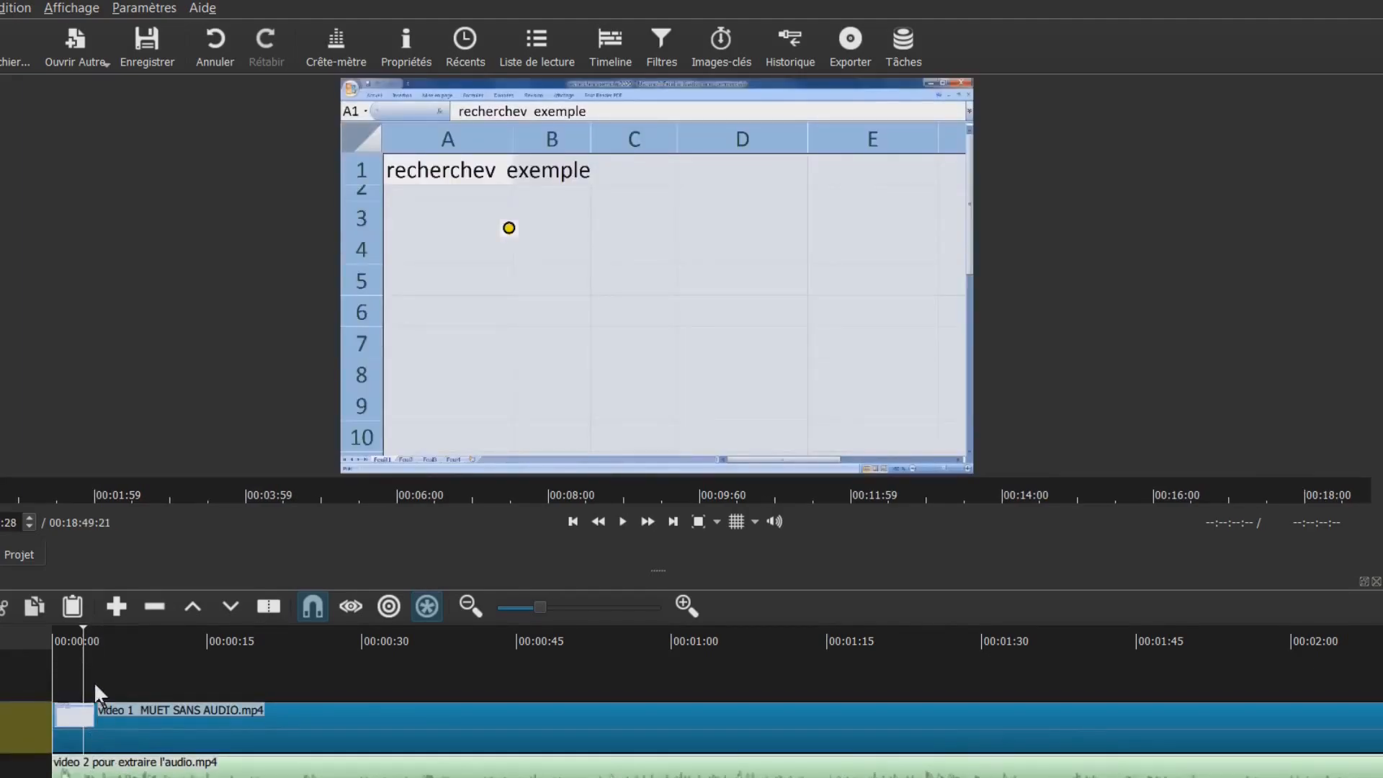
drag(83, 639, 182, 637)
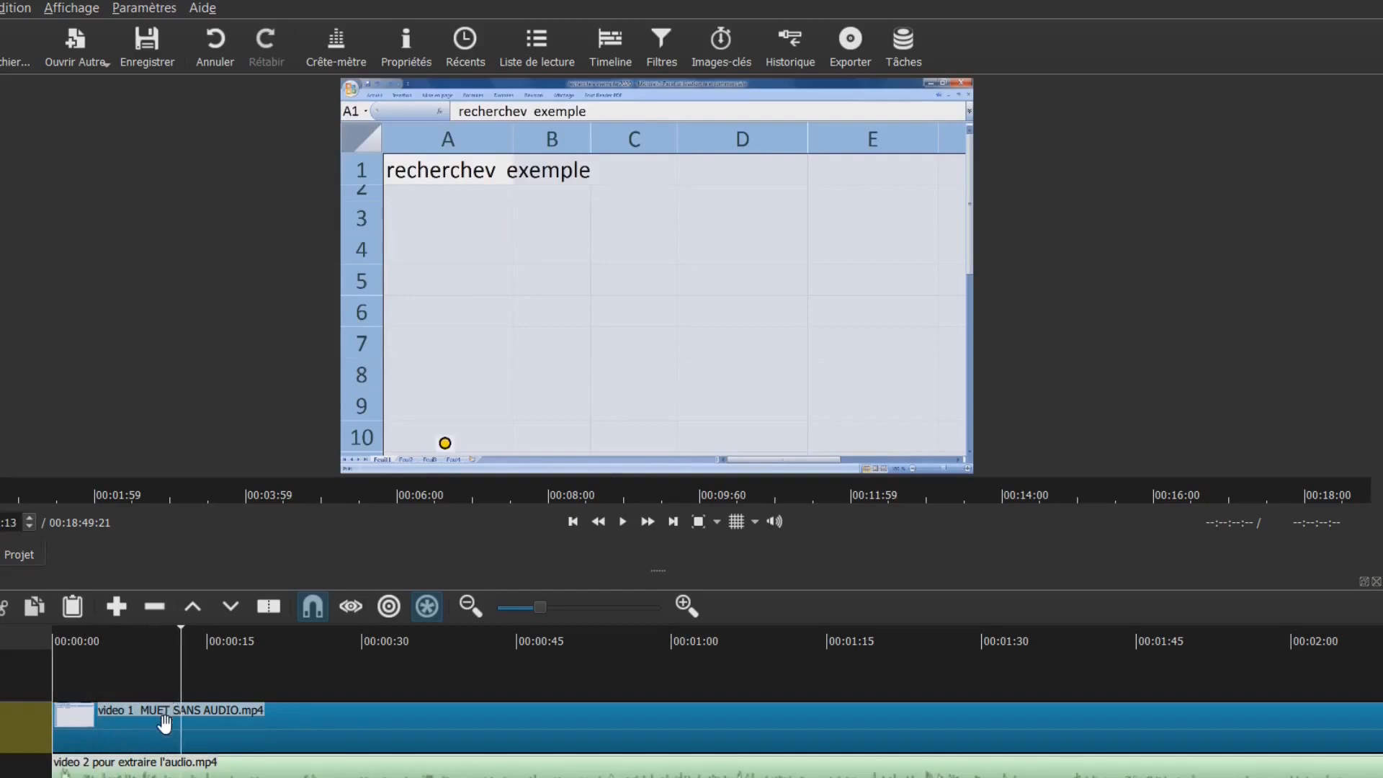
Split the video 1 clip at the playhead near its start
click(161, 720)
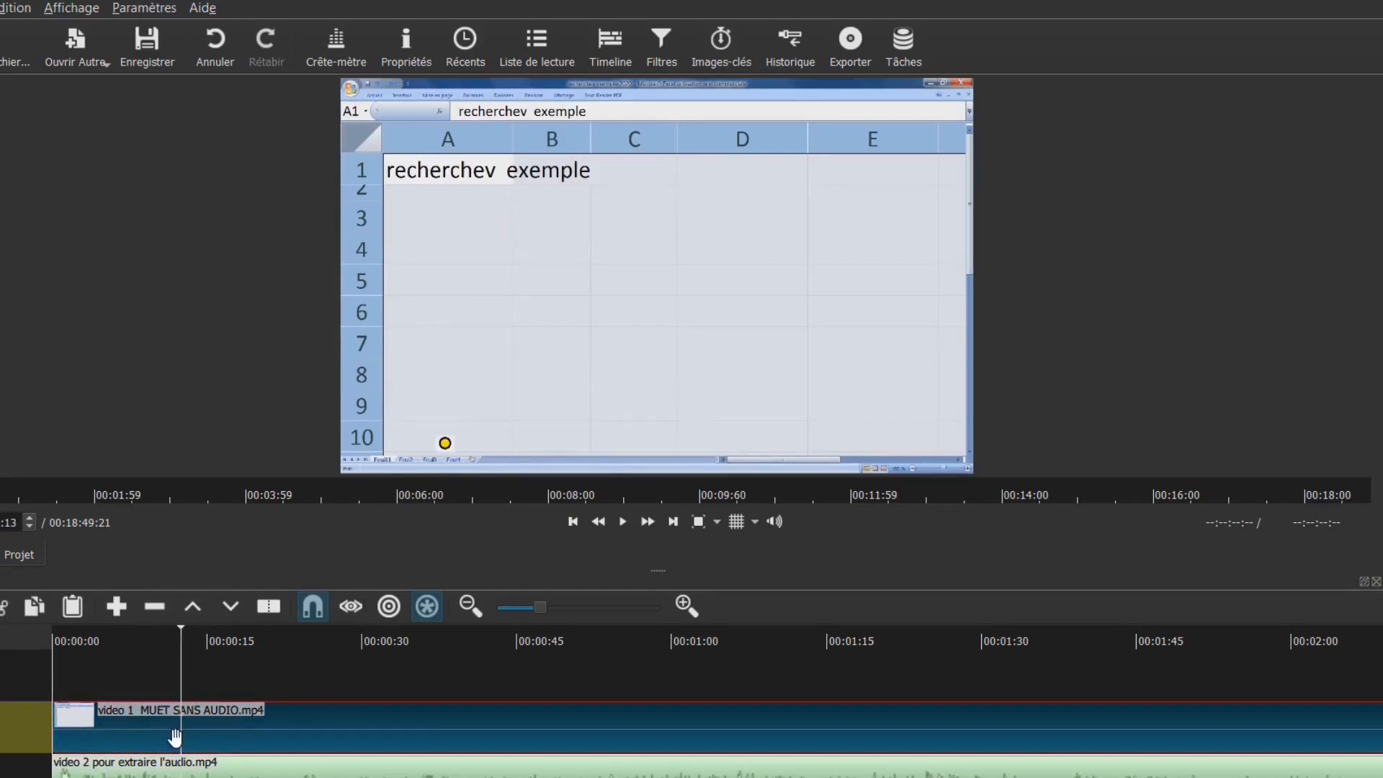
right_click(165, 737)
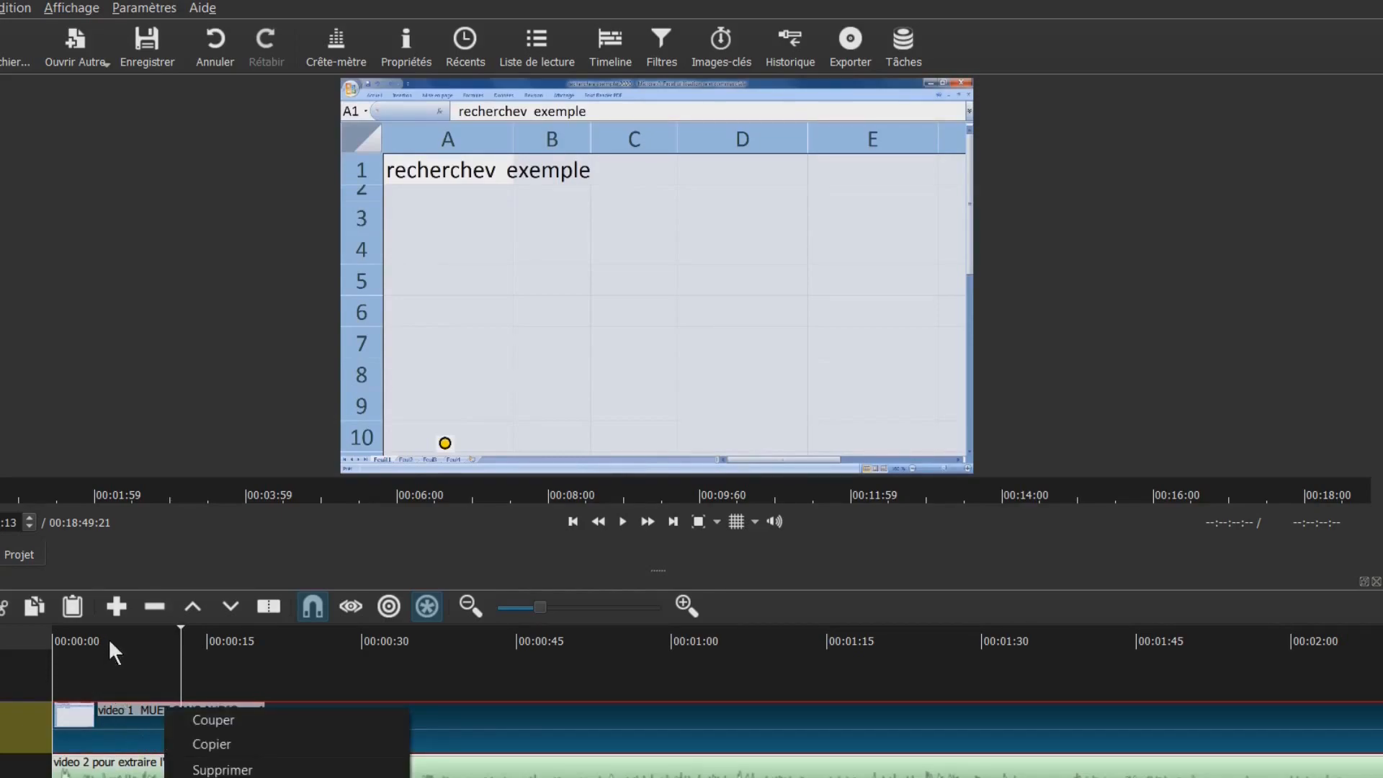
click(265, 610)
click(266, 608)
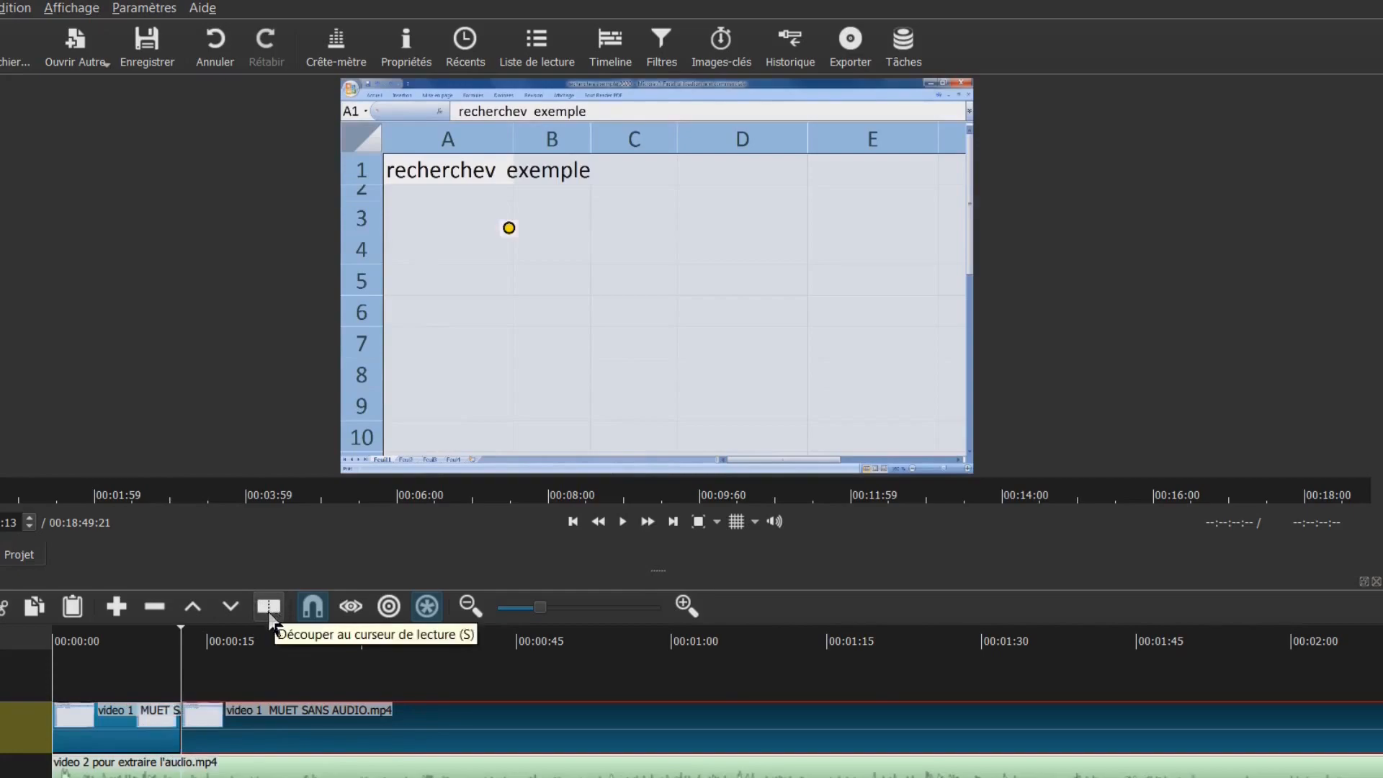
Open the filter settings for the first video 1 clip piece
click(129, 734)
click(154, 647)
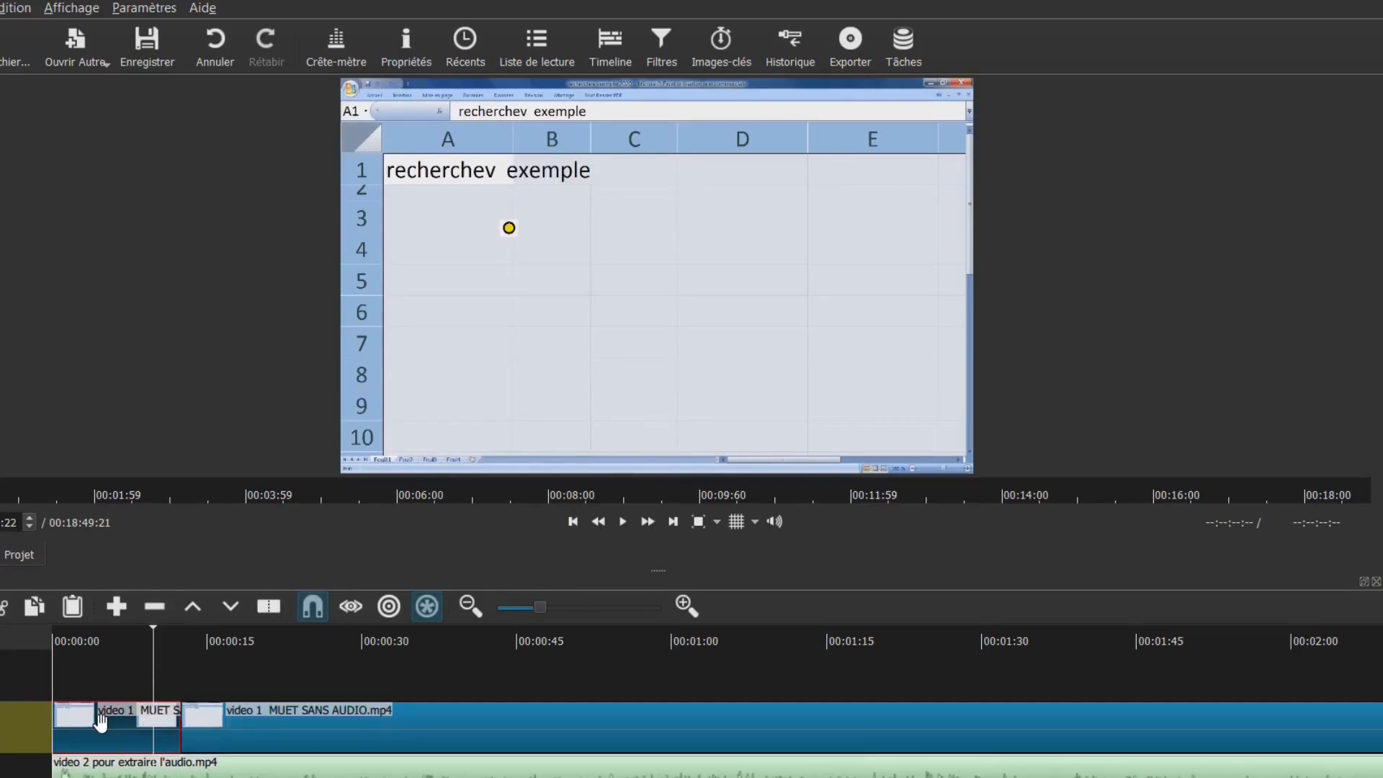
double_click(100, 720)
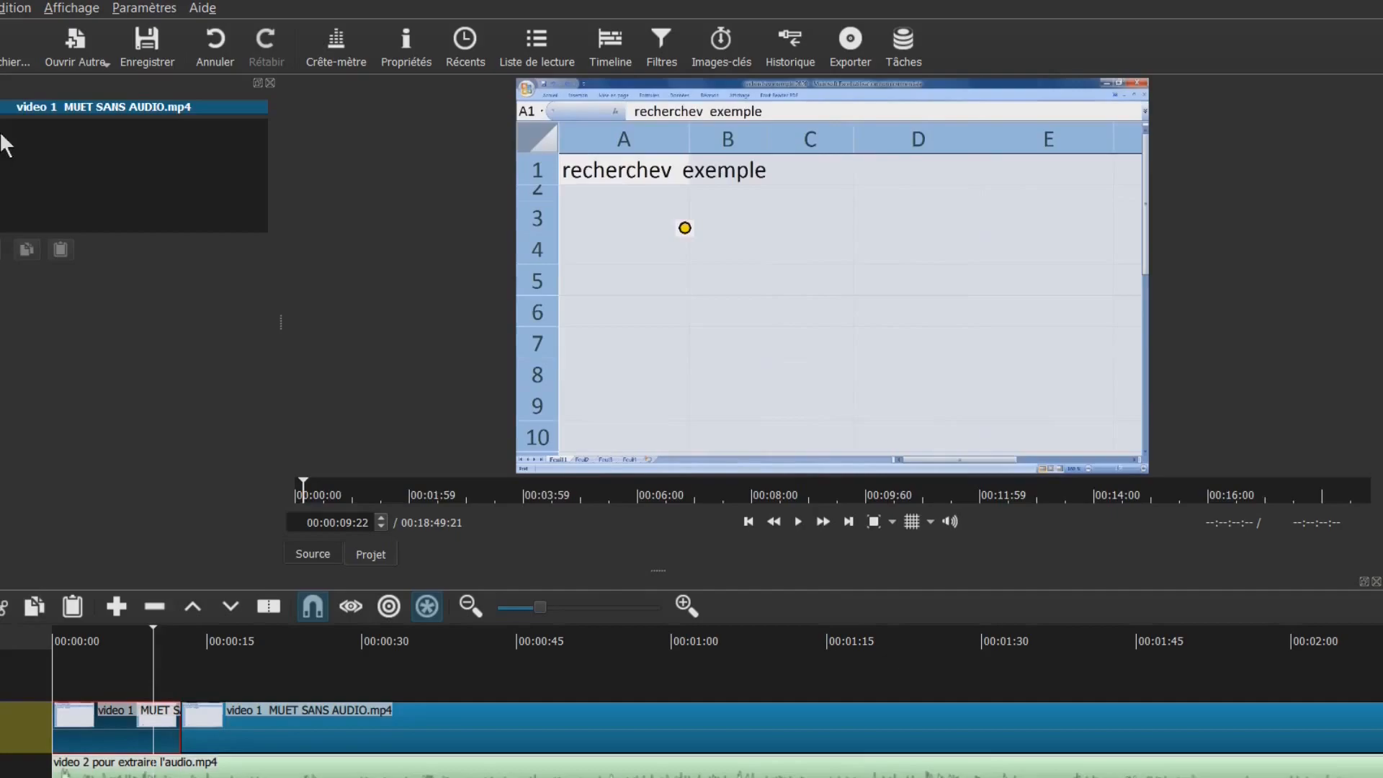
Add the Texte: Simple filter to the first clip piece and widen its settings panel
click(2, 249)
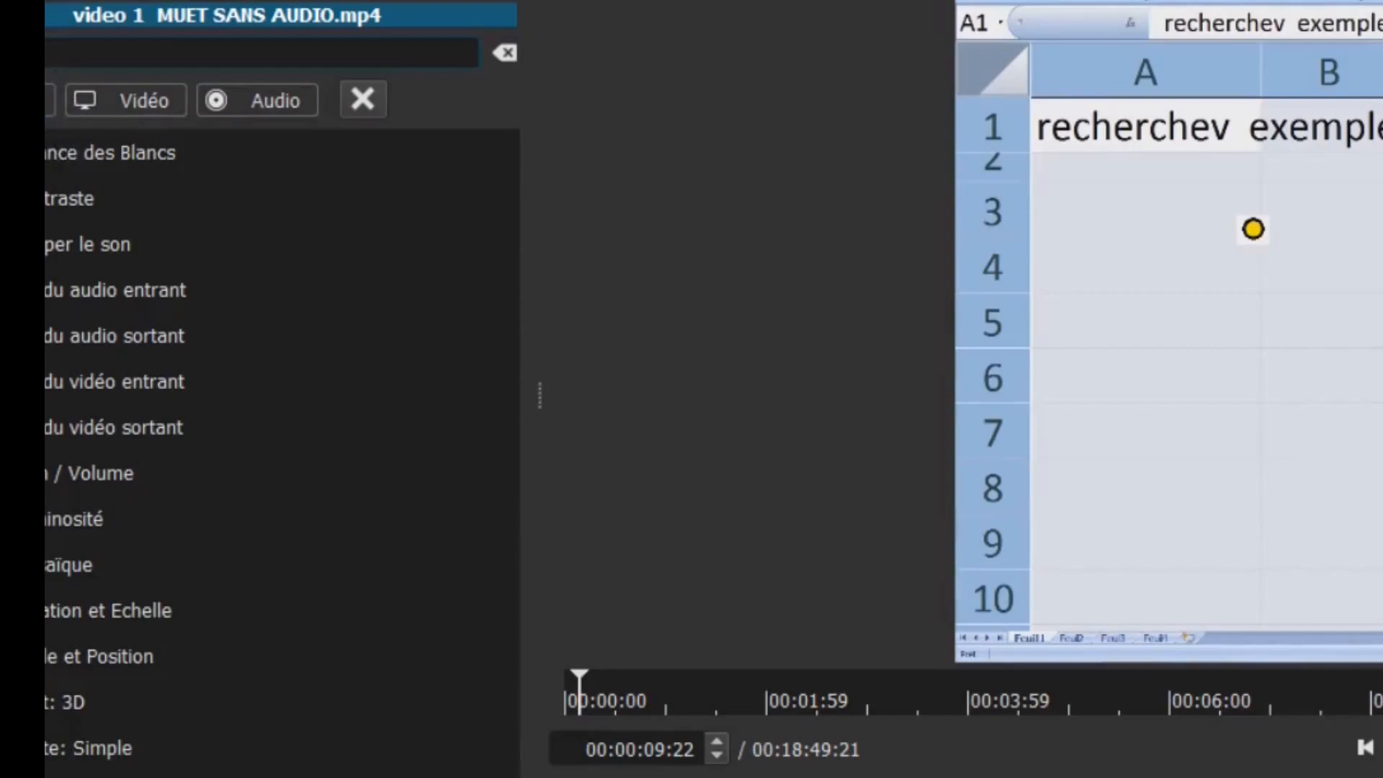
text(ext)
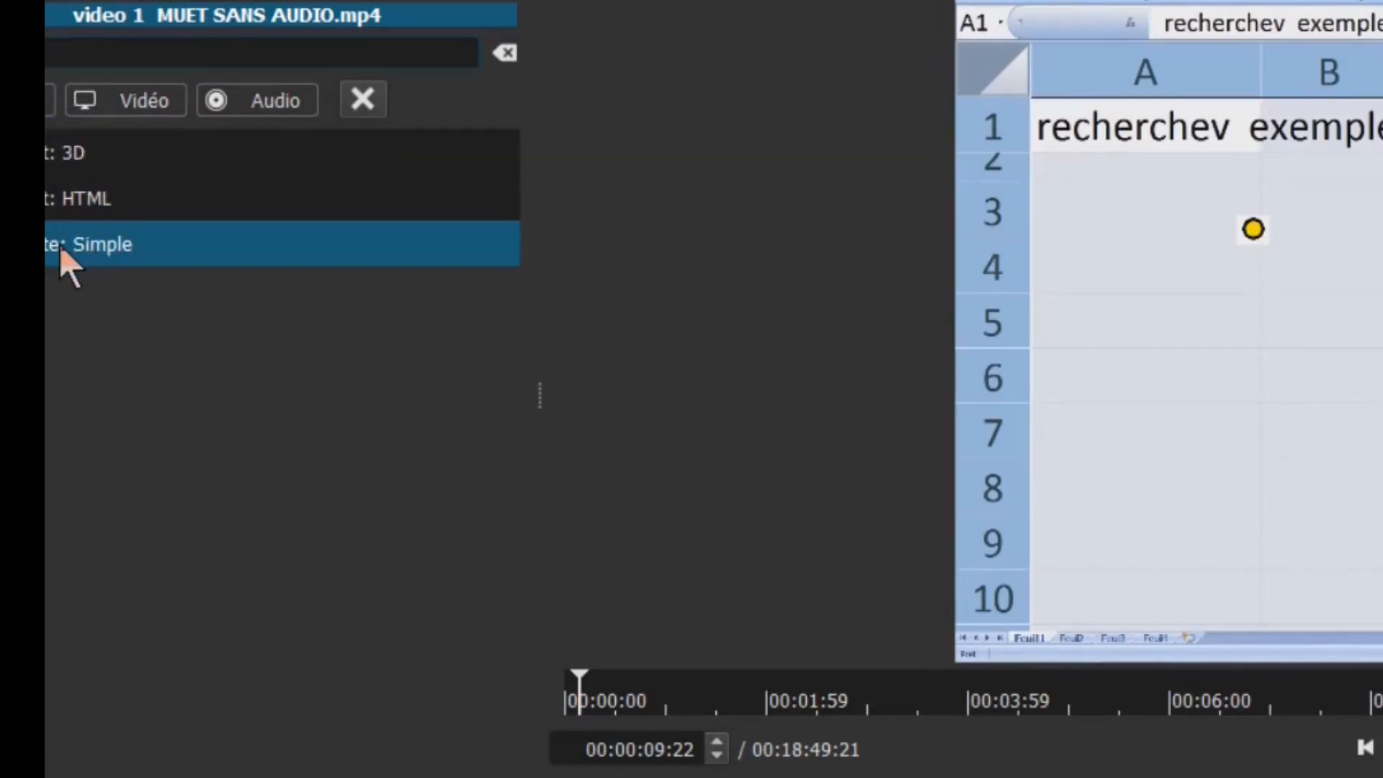
click(59, 245)
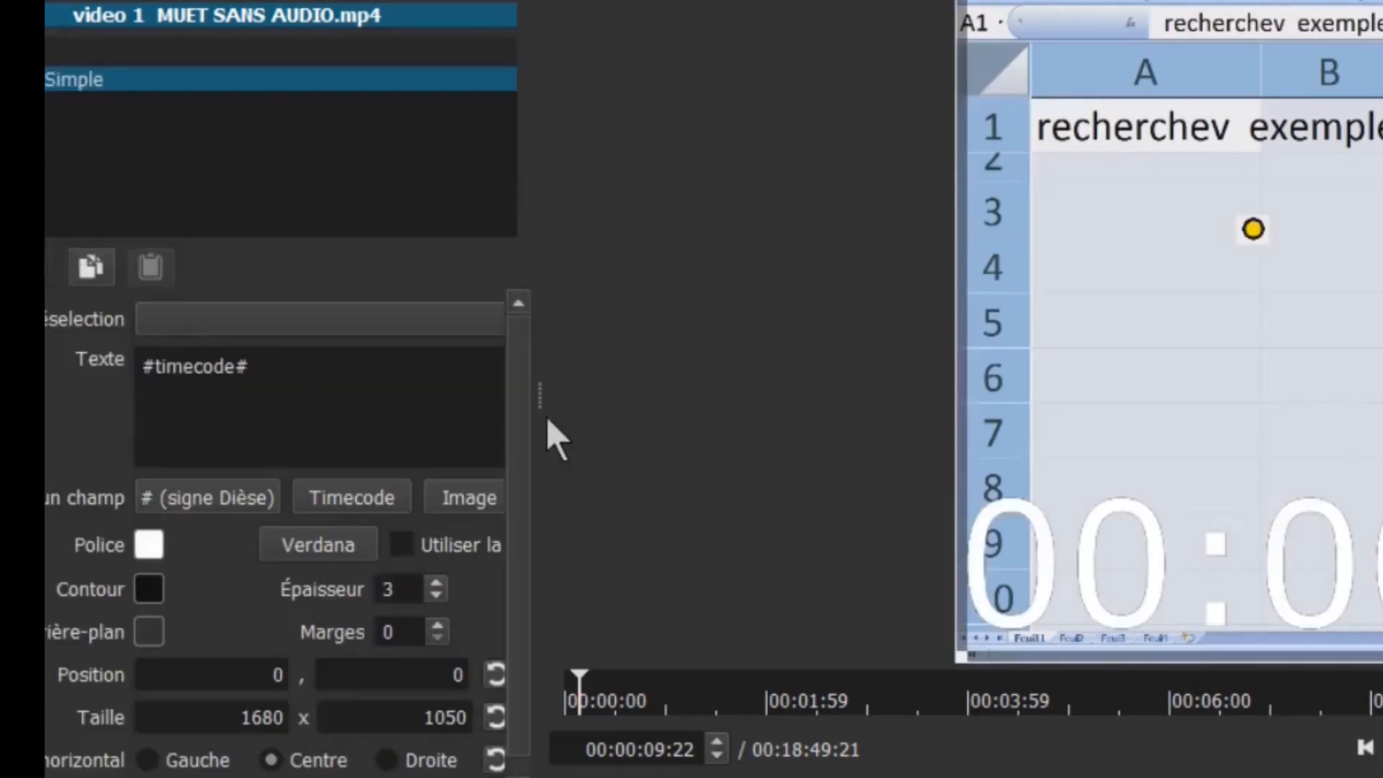
drag(539, 391, 685, 386)
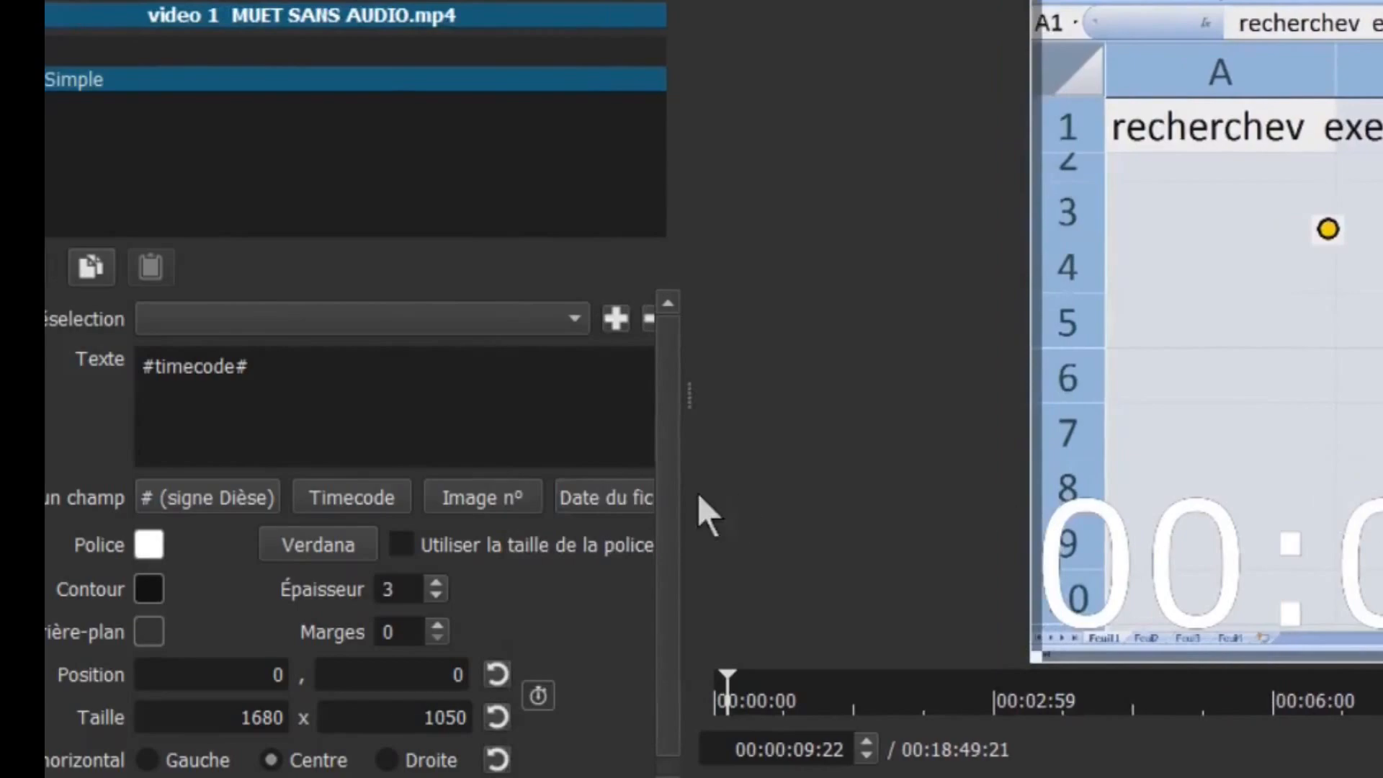
drag(691, 394, 858, 383)
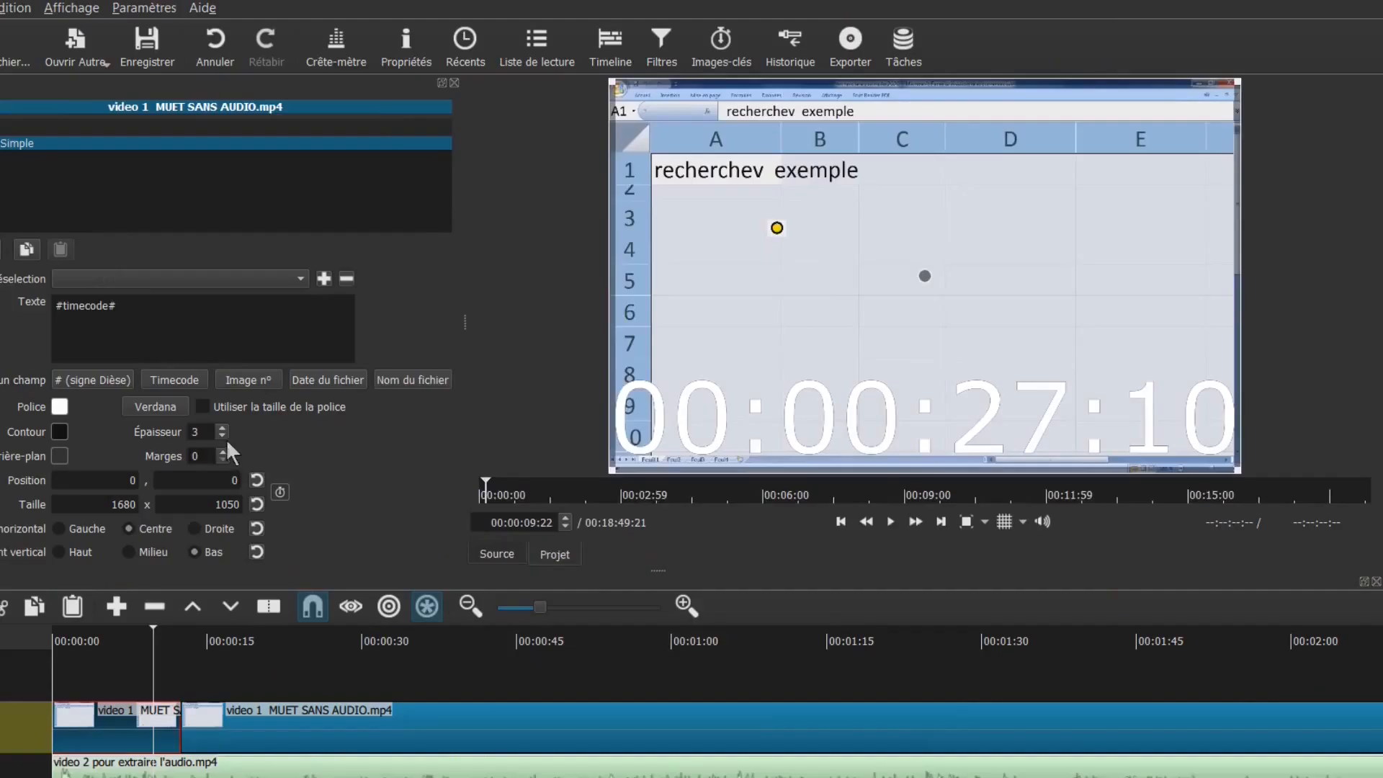
Set the text outline thickness (Épaisseur) to 0 and the font colour to dark blue
double_click(205, 431)
text(0)
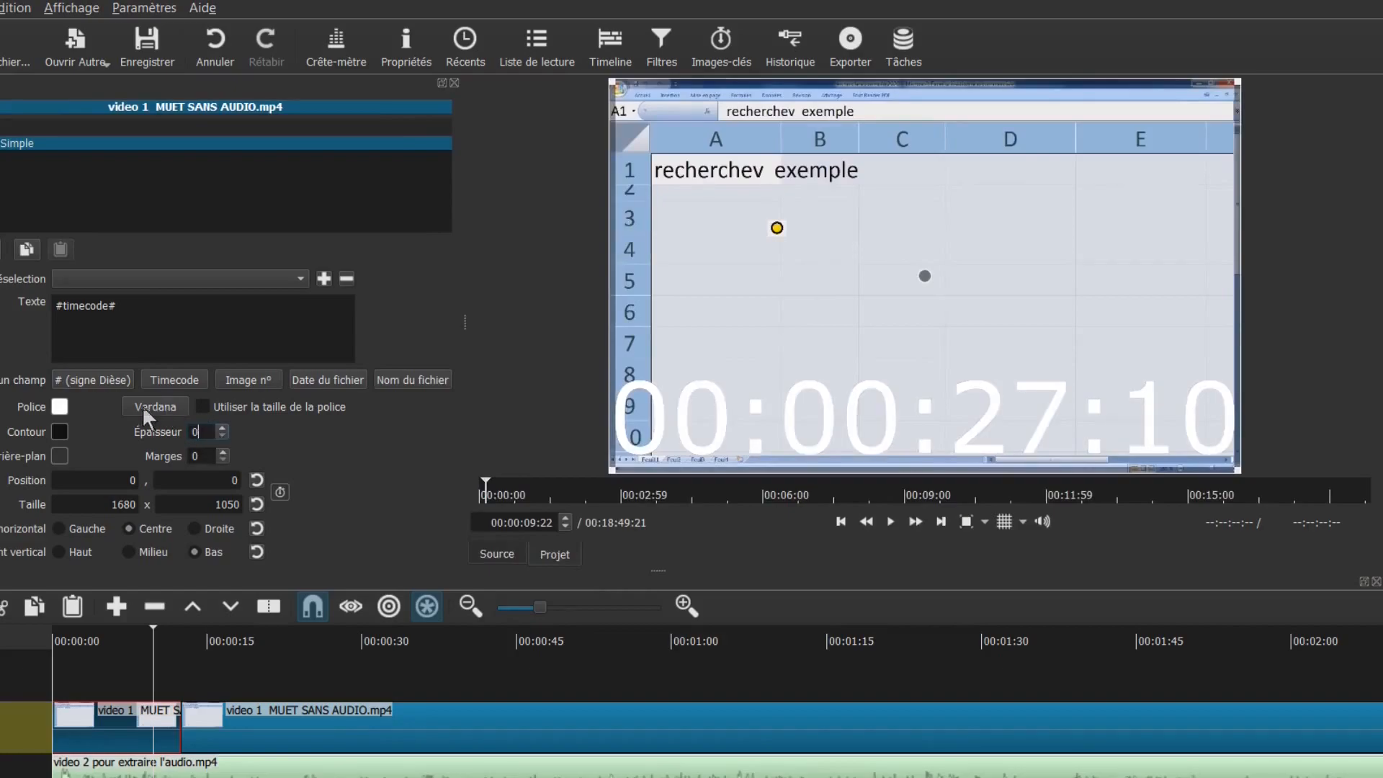
click(59, 408)
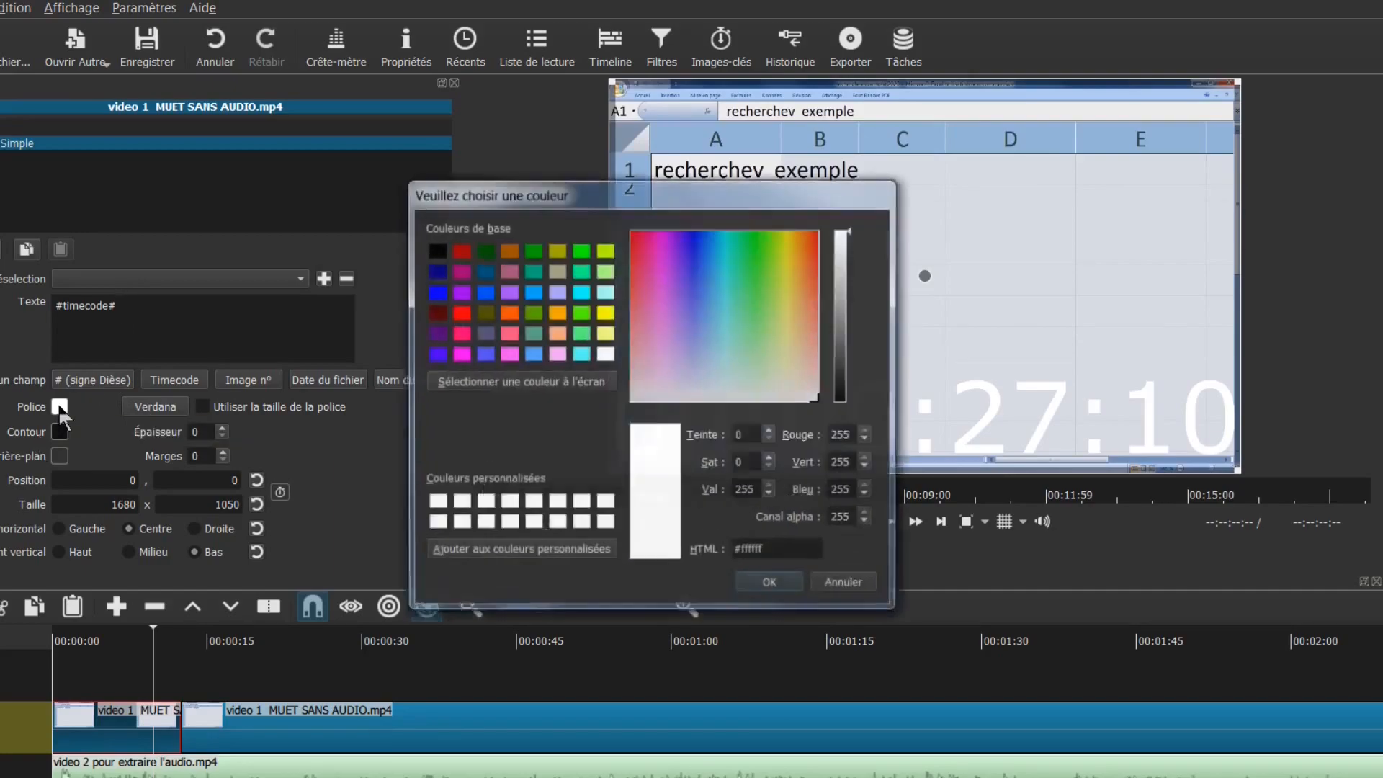
click(436, 271)
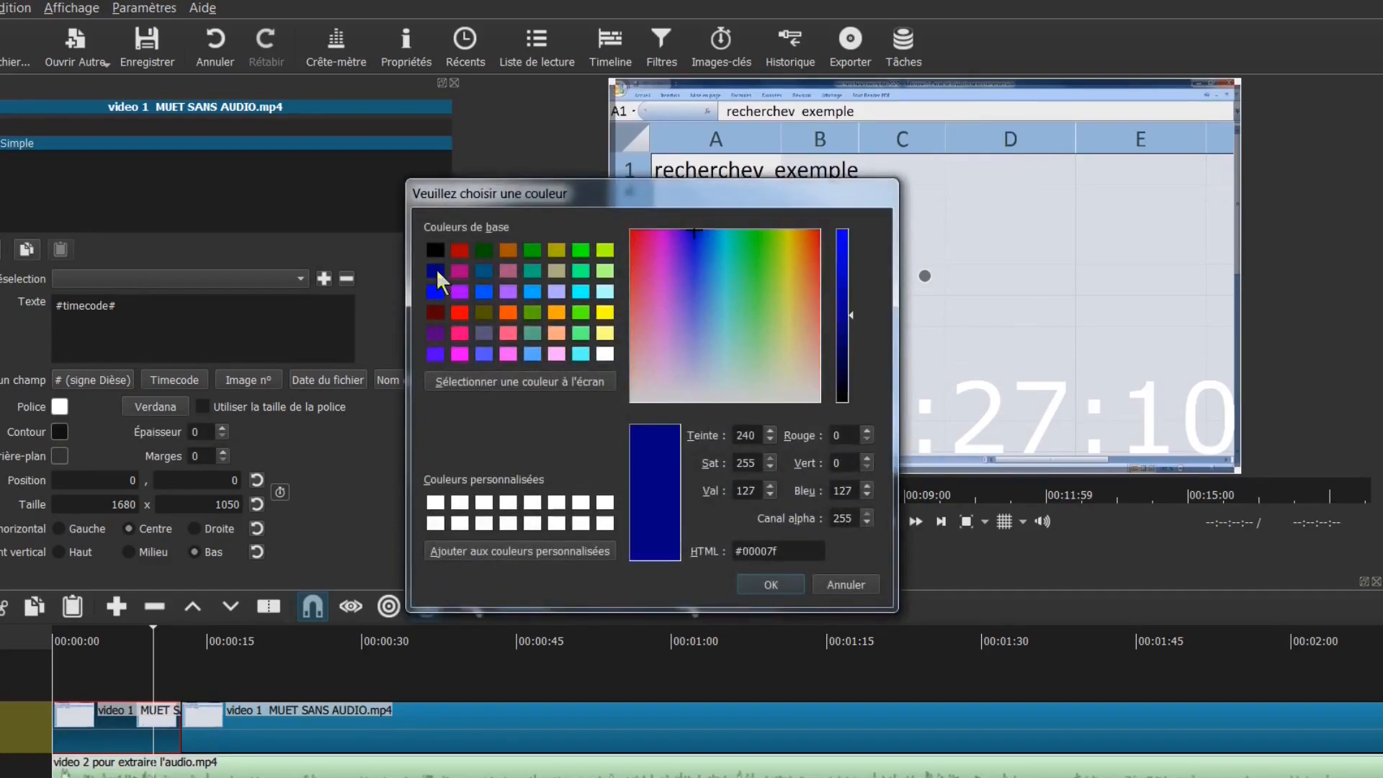
click(769, 585)
Replace #timecode# with the two-line title 'RECHERCHEV EXCEL' / '4 EXEMPLES'
drag(145, 304, 16, 299)
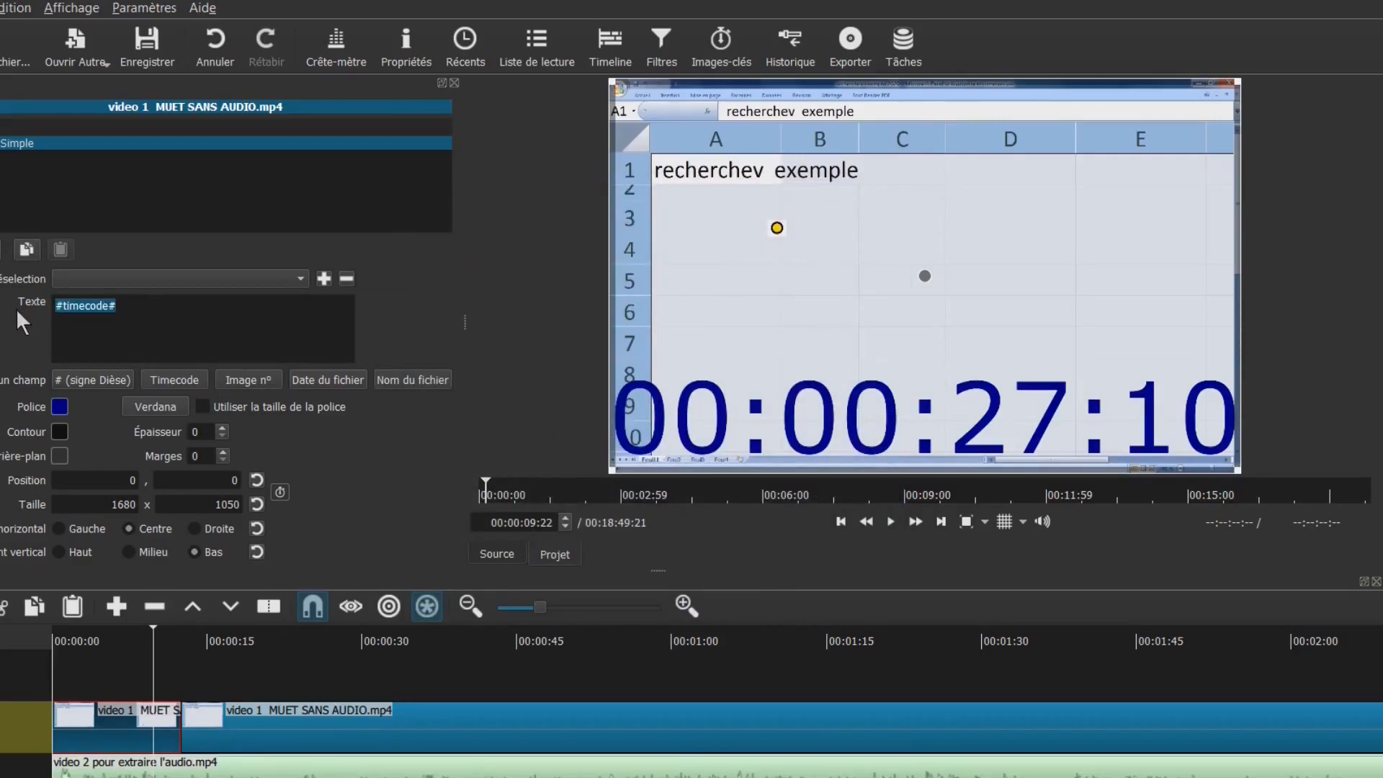
text(RECHER)
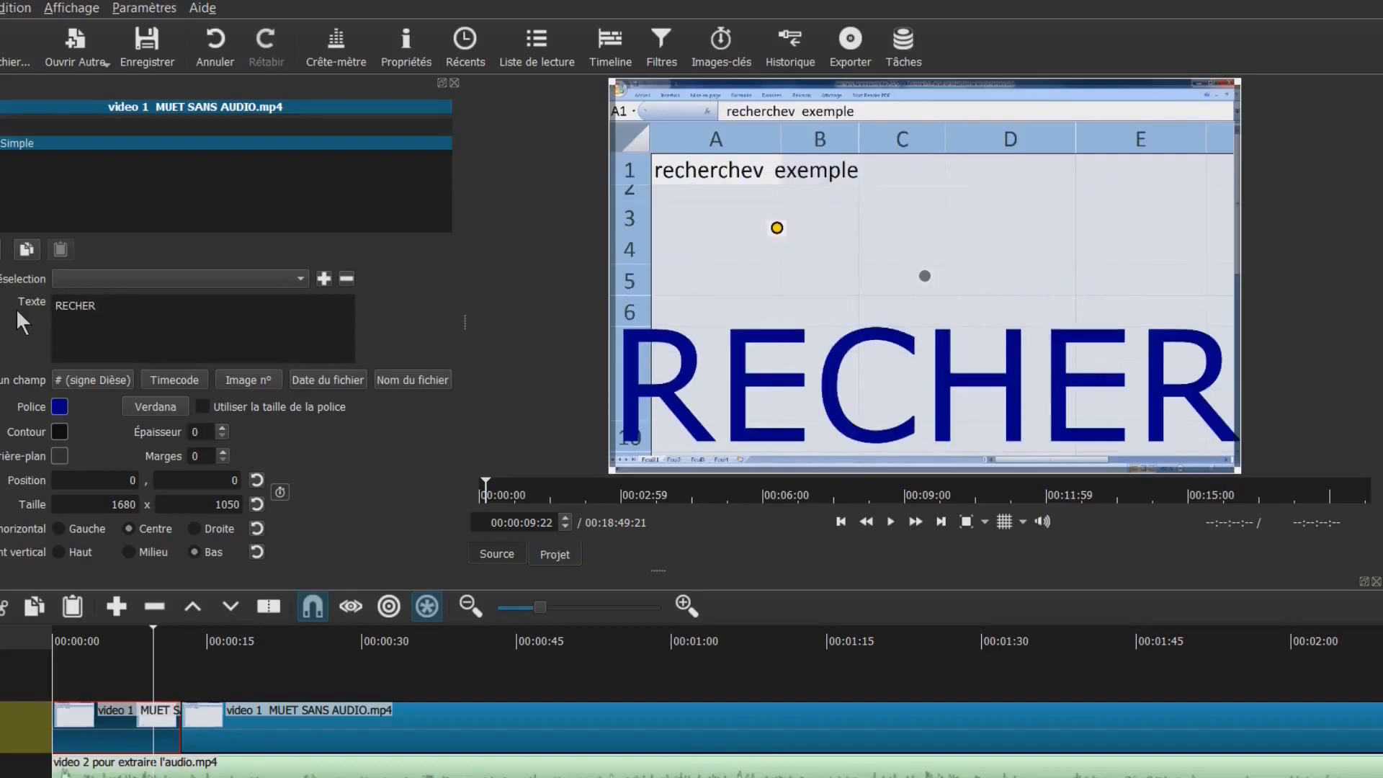
text(CHEV)
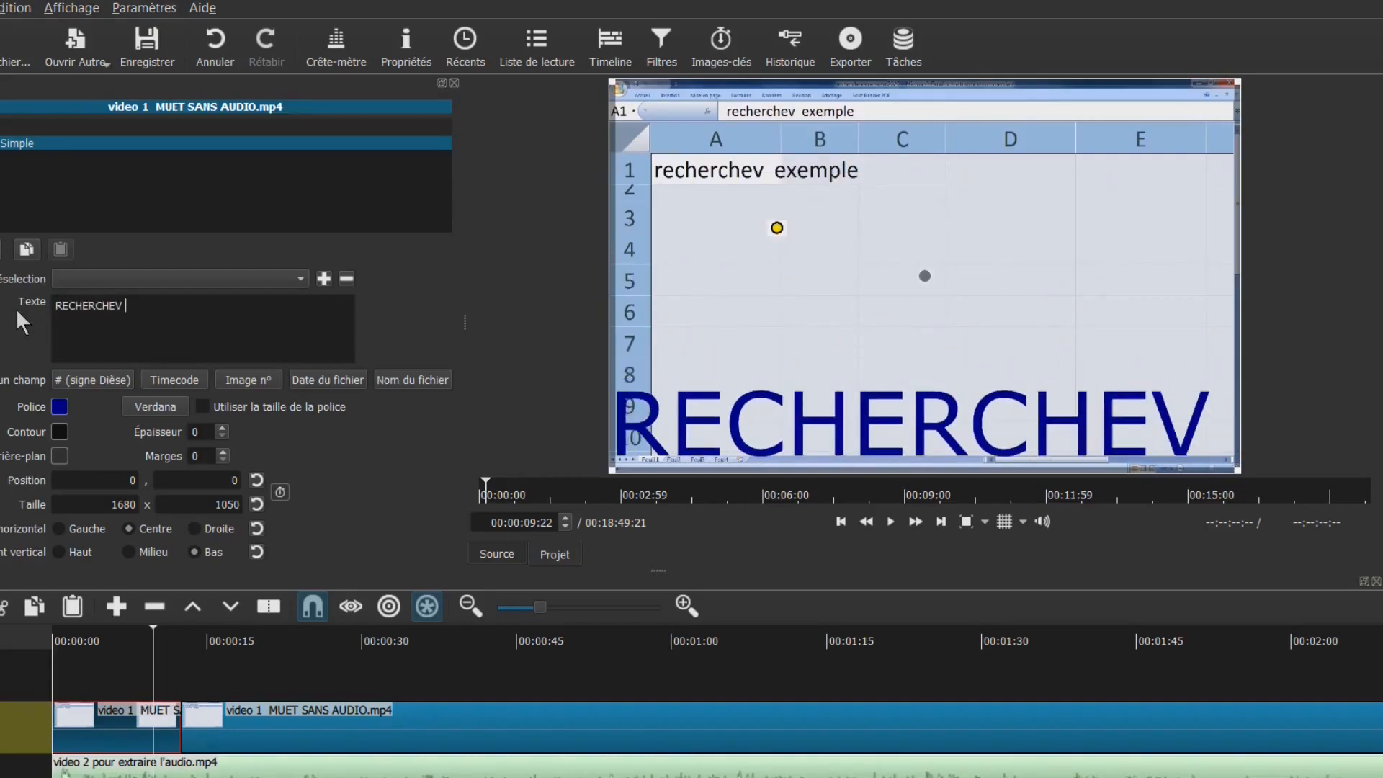
text( EXCEL)
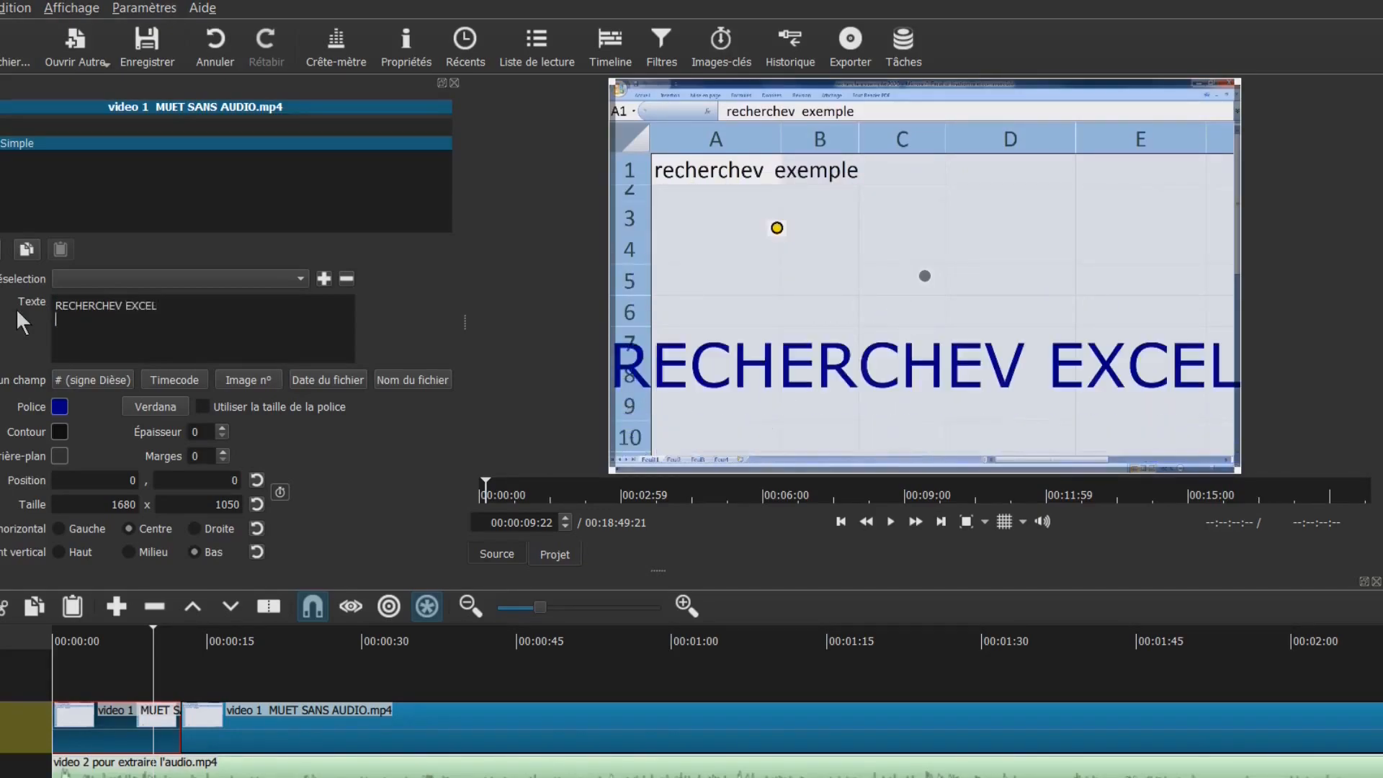
text(4 EX)
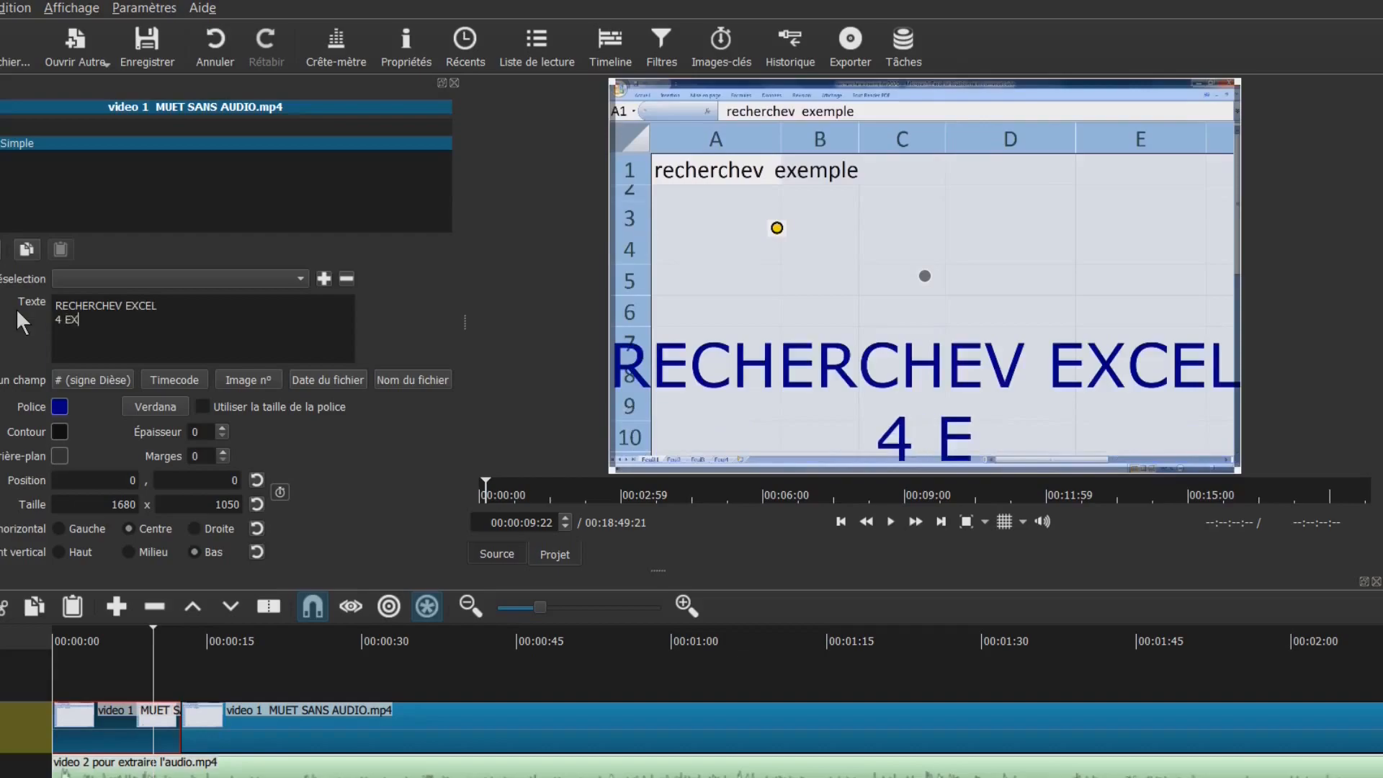
text(EMPLES)
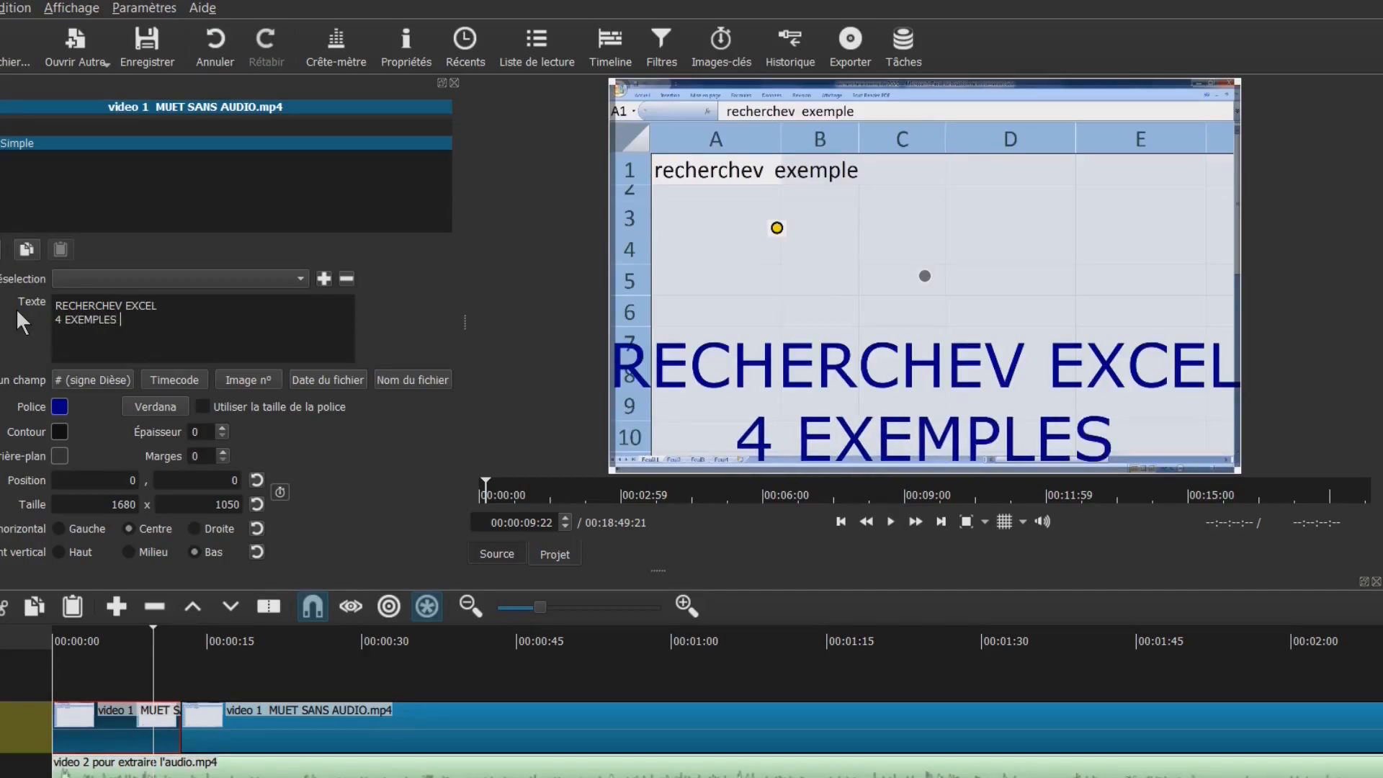
key(Return)
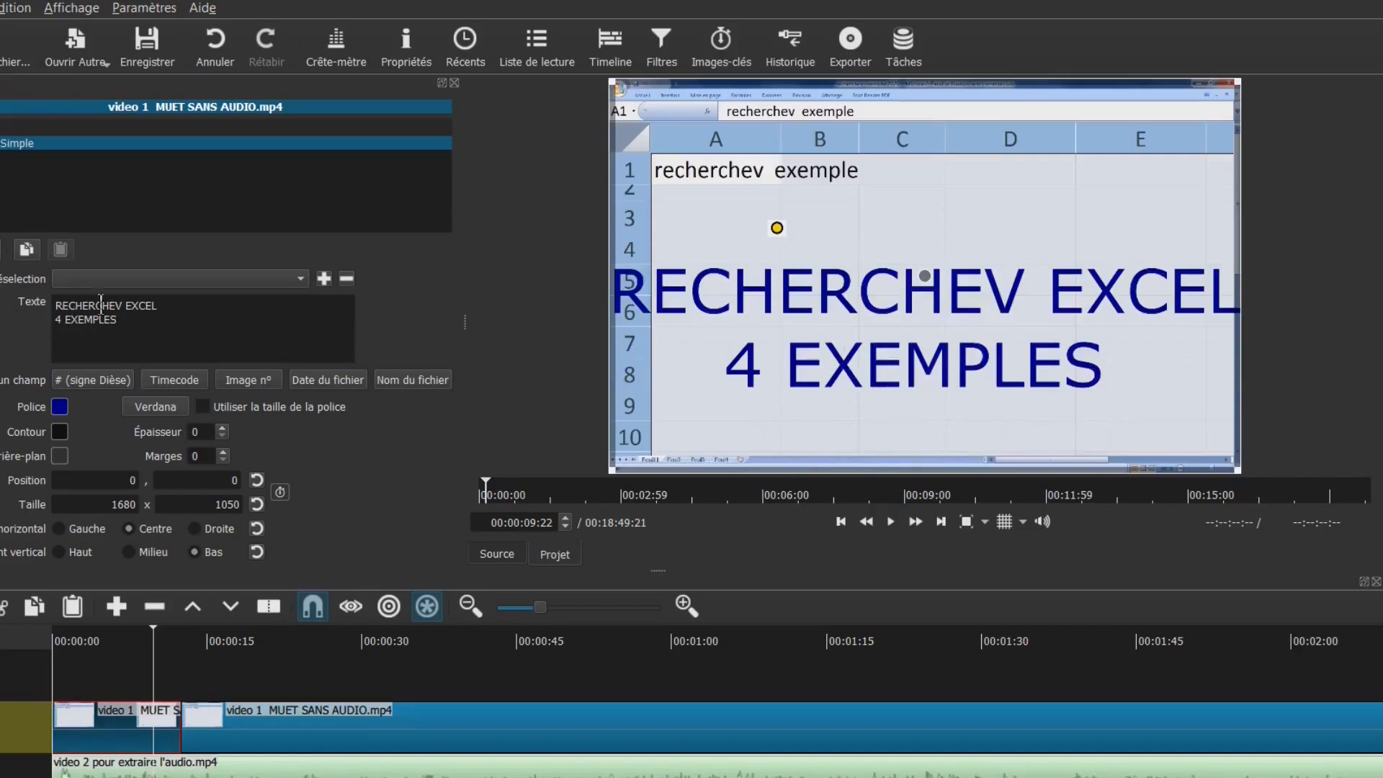
key(Up)
key(Up)
click(182, 306)
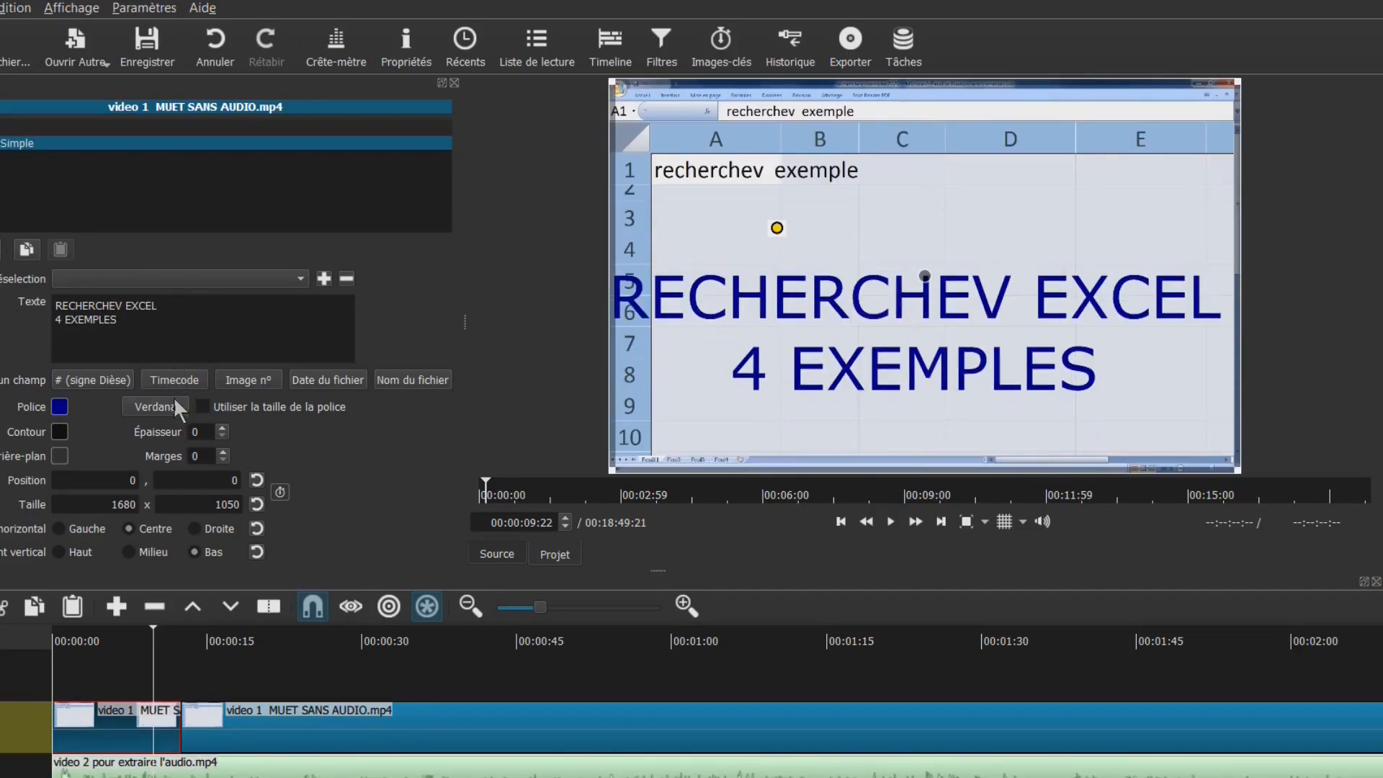
Change the title font to Vani
click(158, 407)
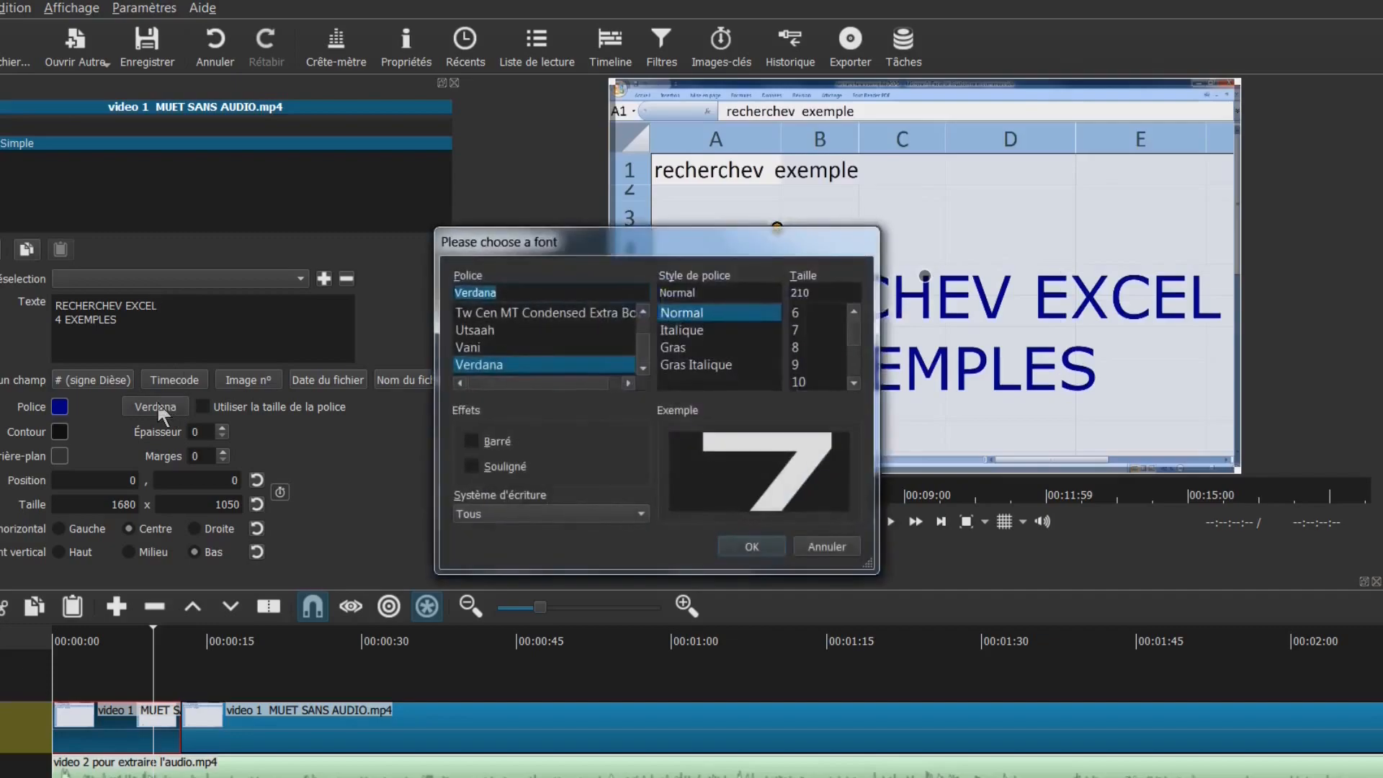
click(500, 347)
click(496, 330)
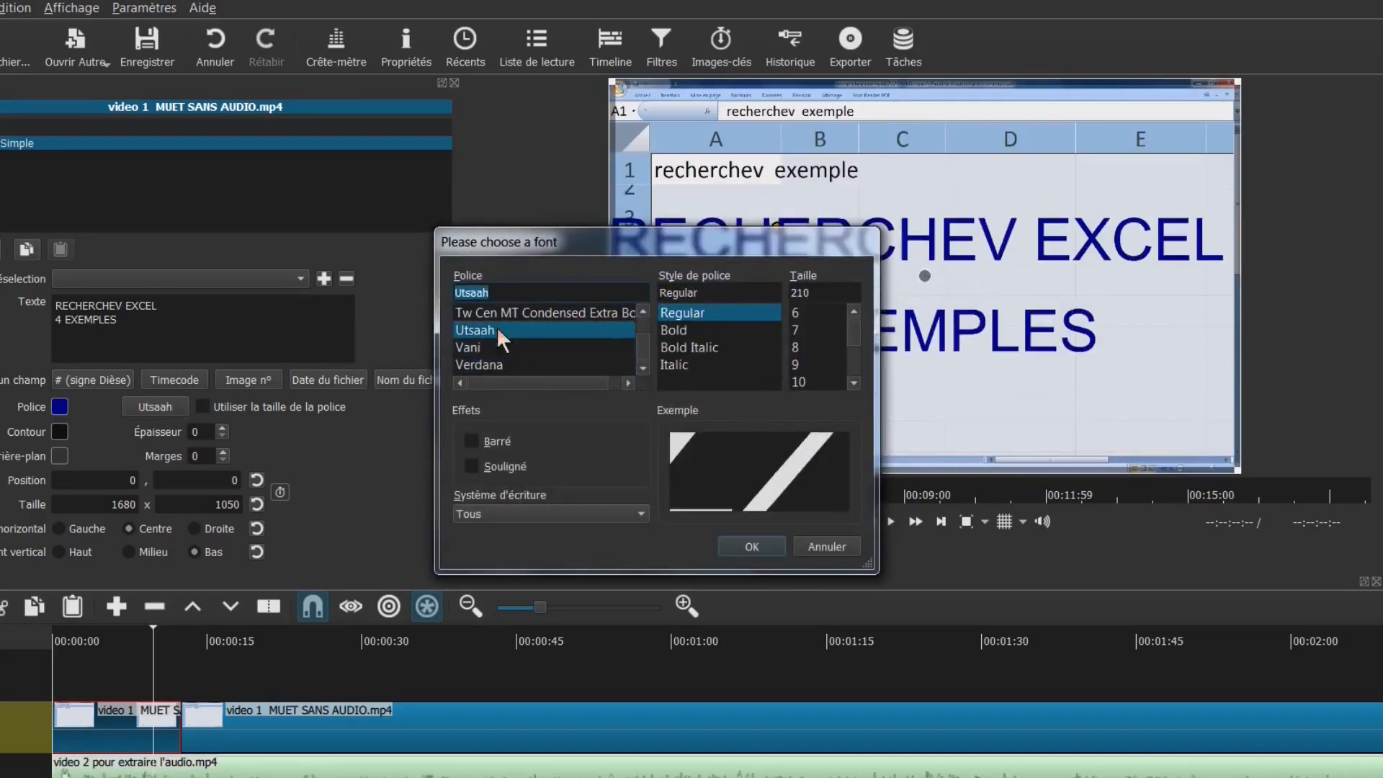
click(512, 347)
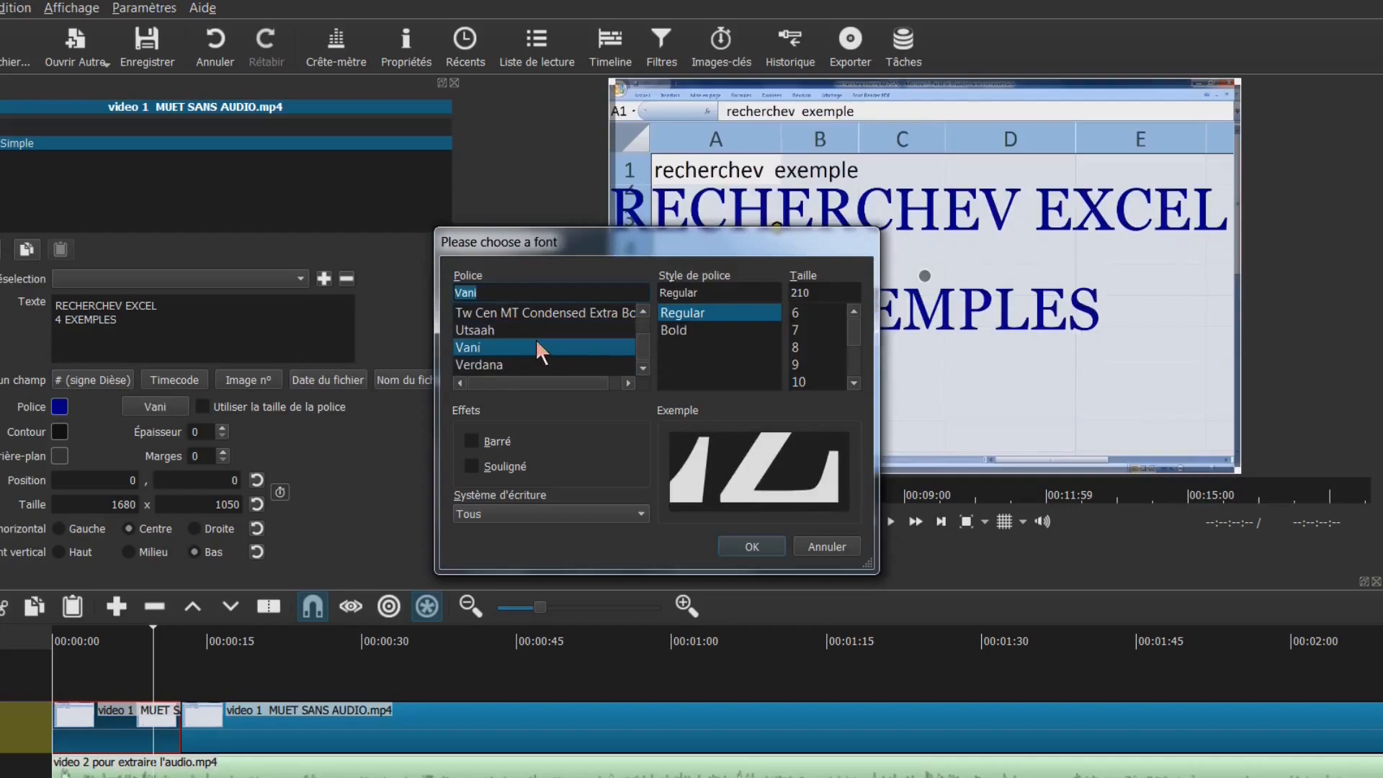
click(749, 547)
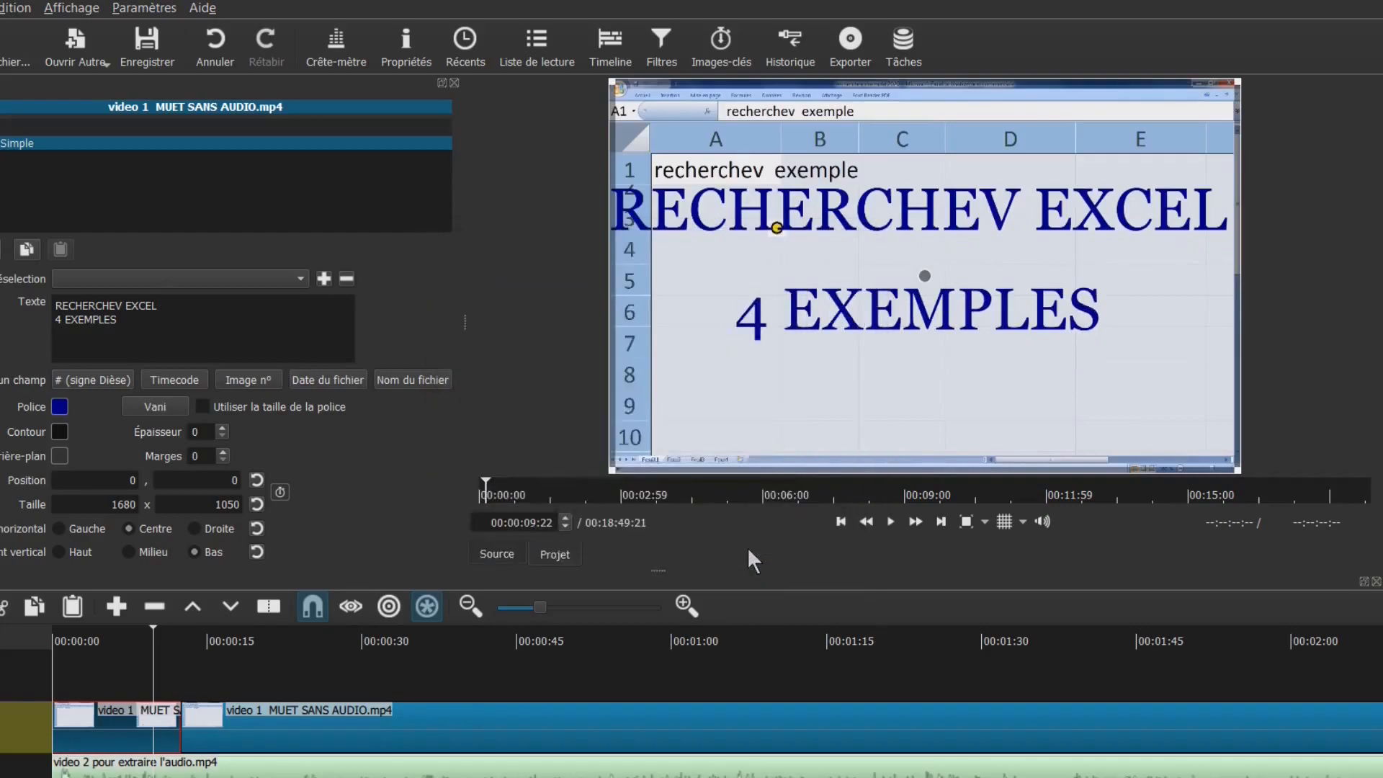
Set the title background to dark red #550000 with alpha 255
click(58, 458)
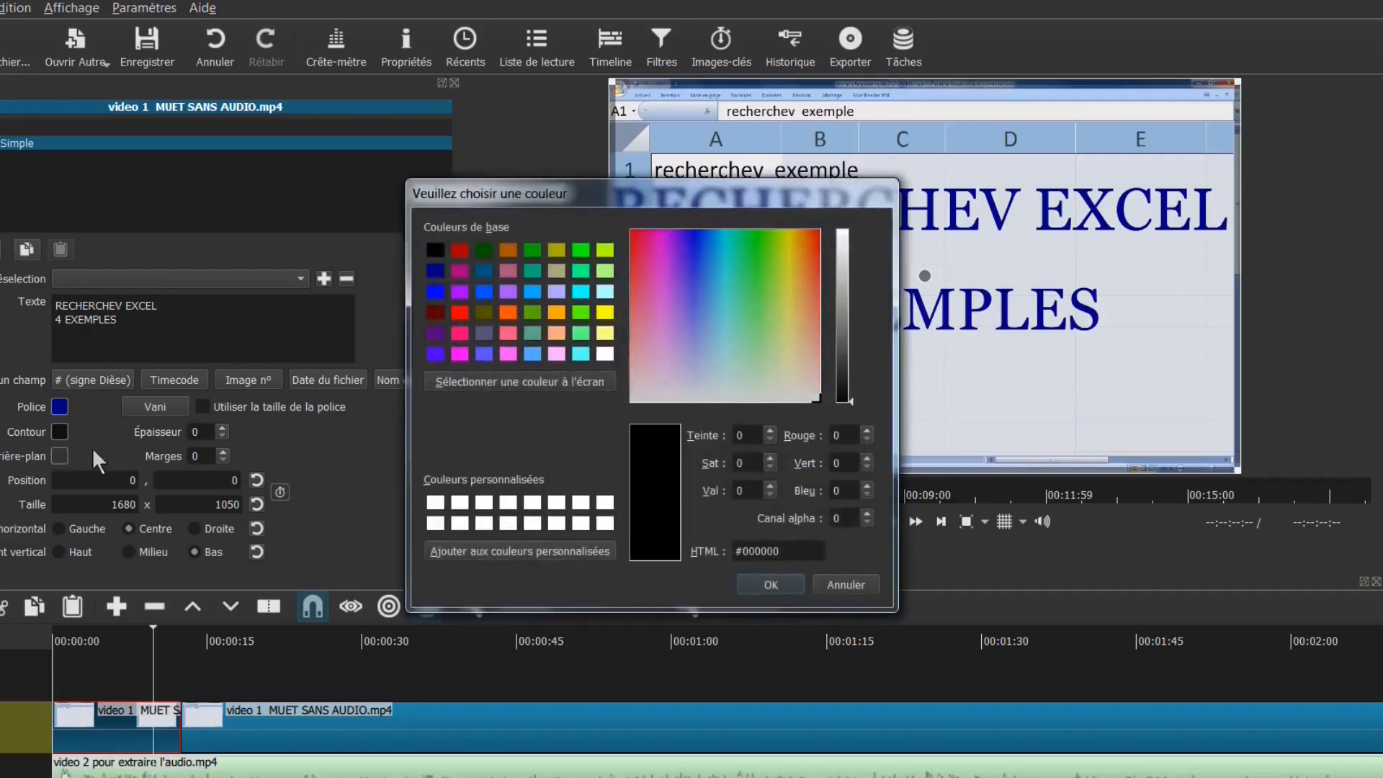
click(438, 314)
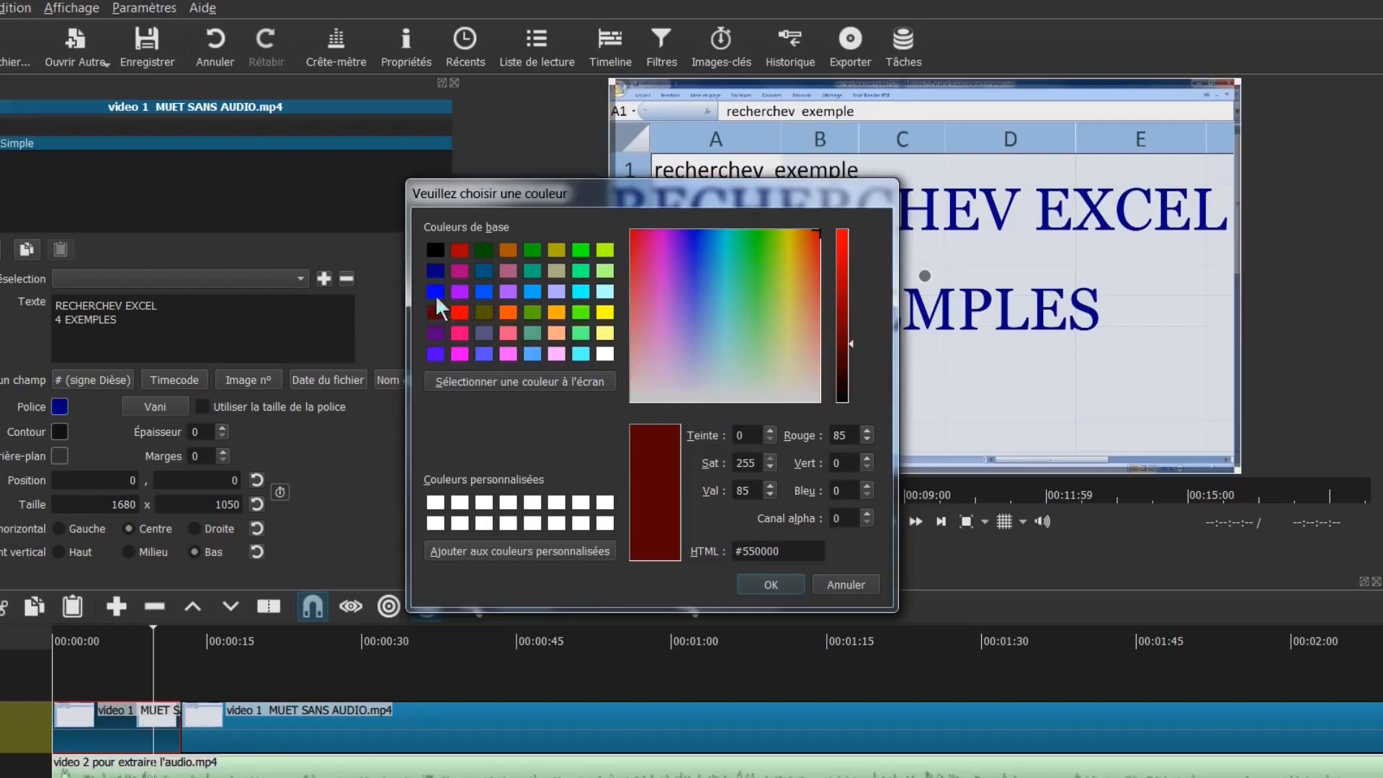
click(768, 583)
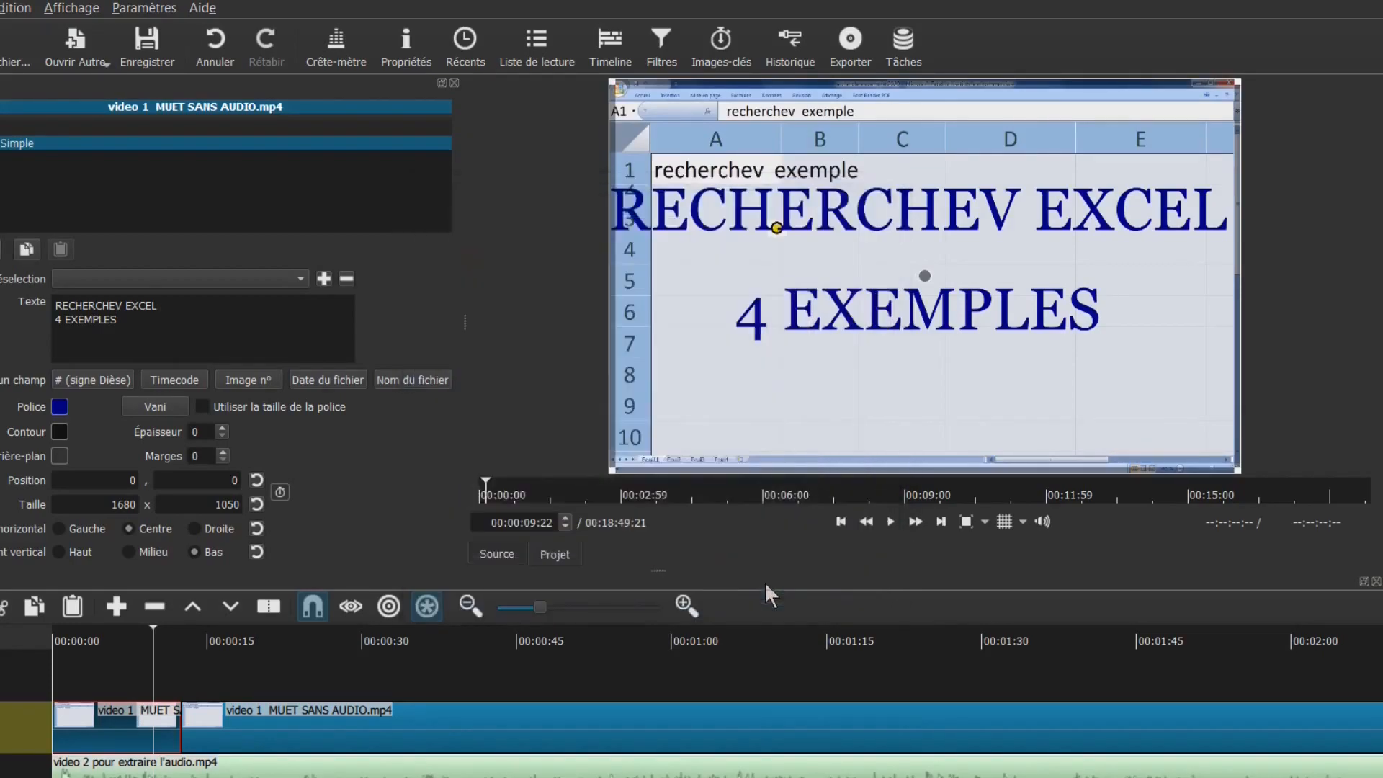
click(59, 456)
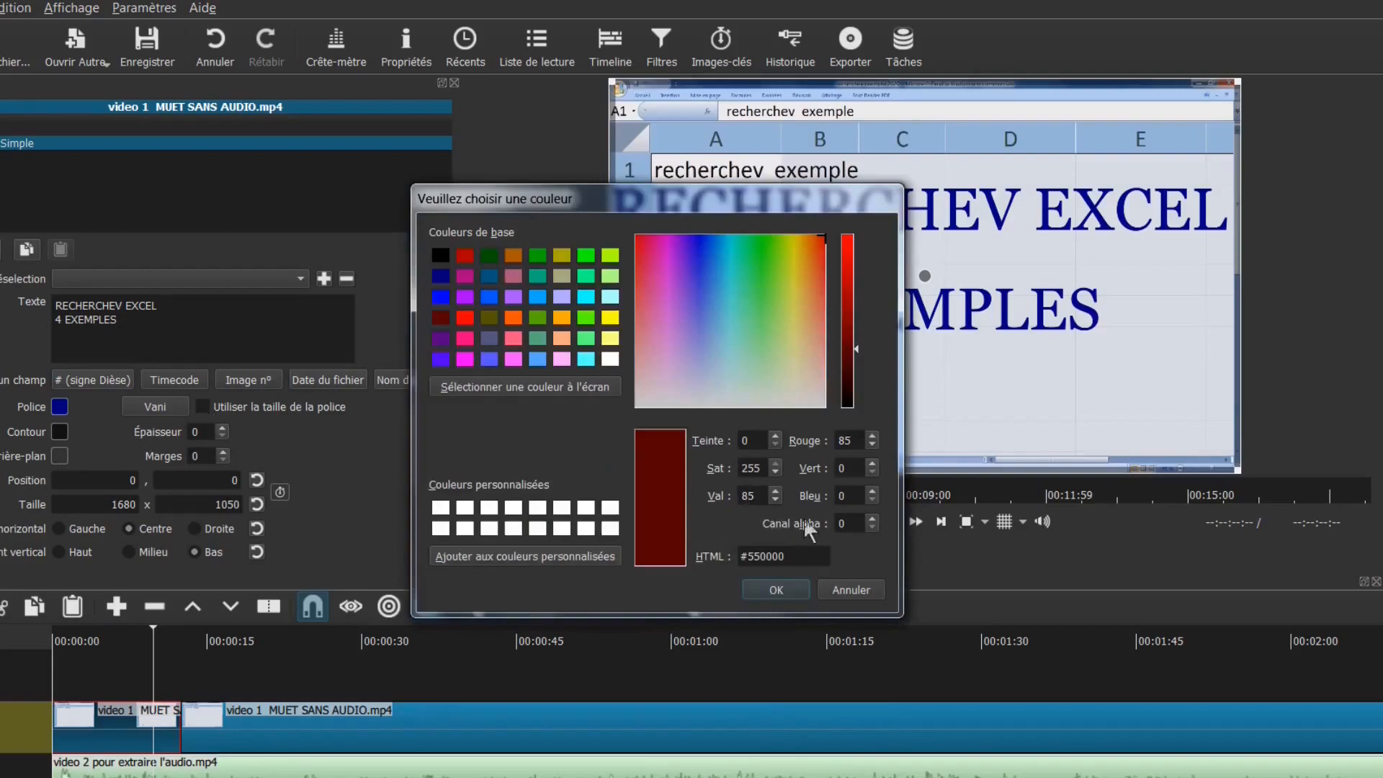
double_click(848, 525)
text(255)
key(Return)
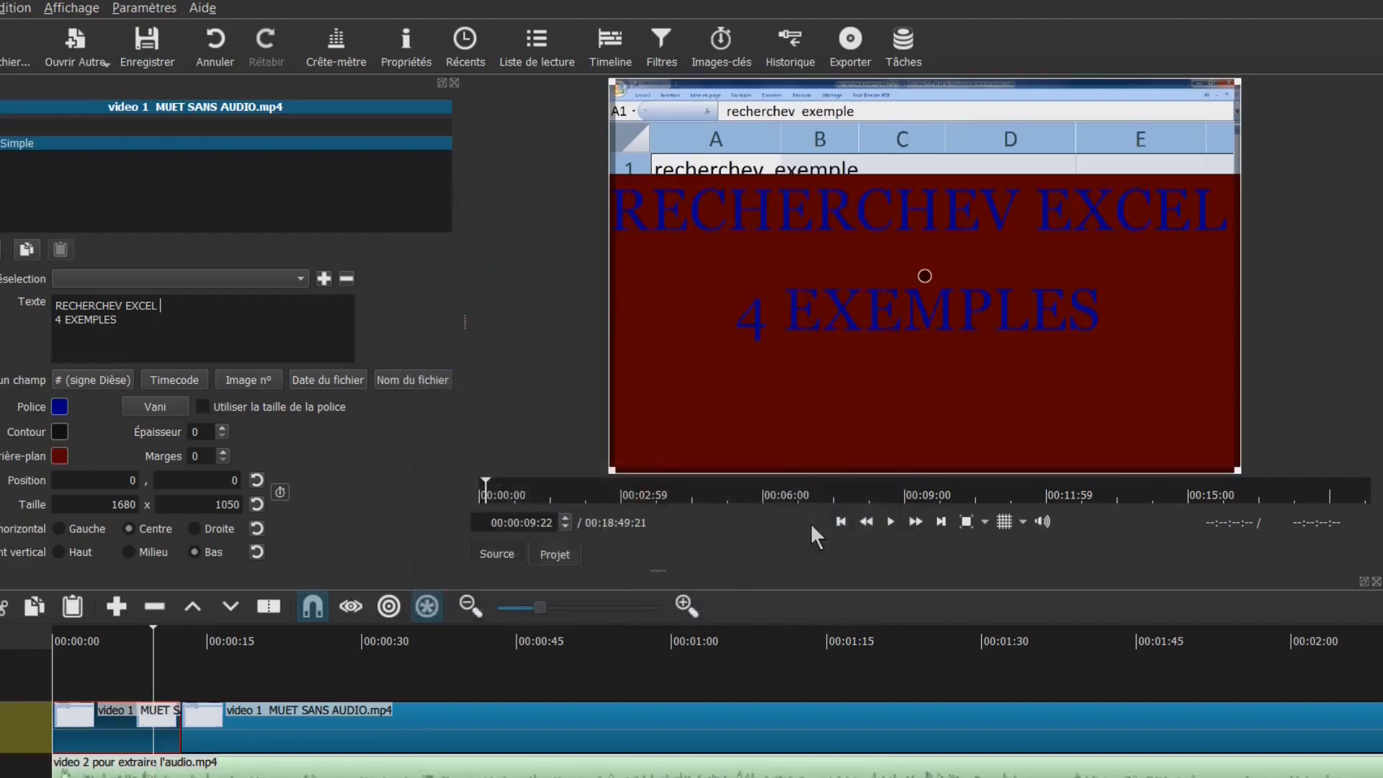
Make the title lettering yellow, add an empty third line, and close the Filtres panel
click(60, 409)
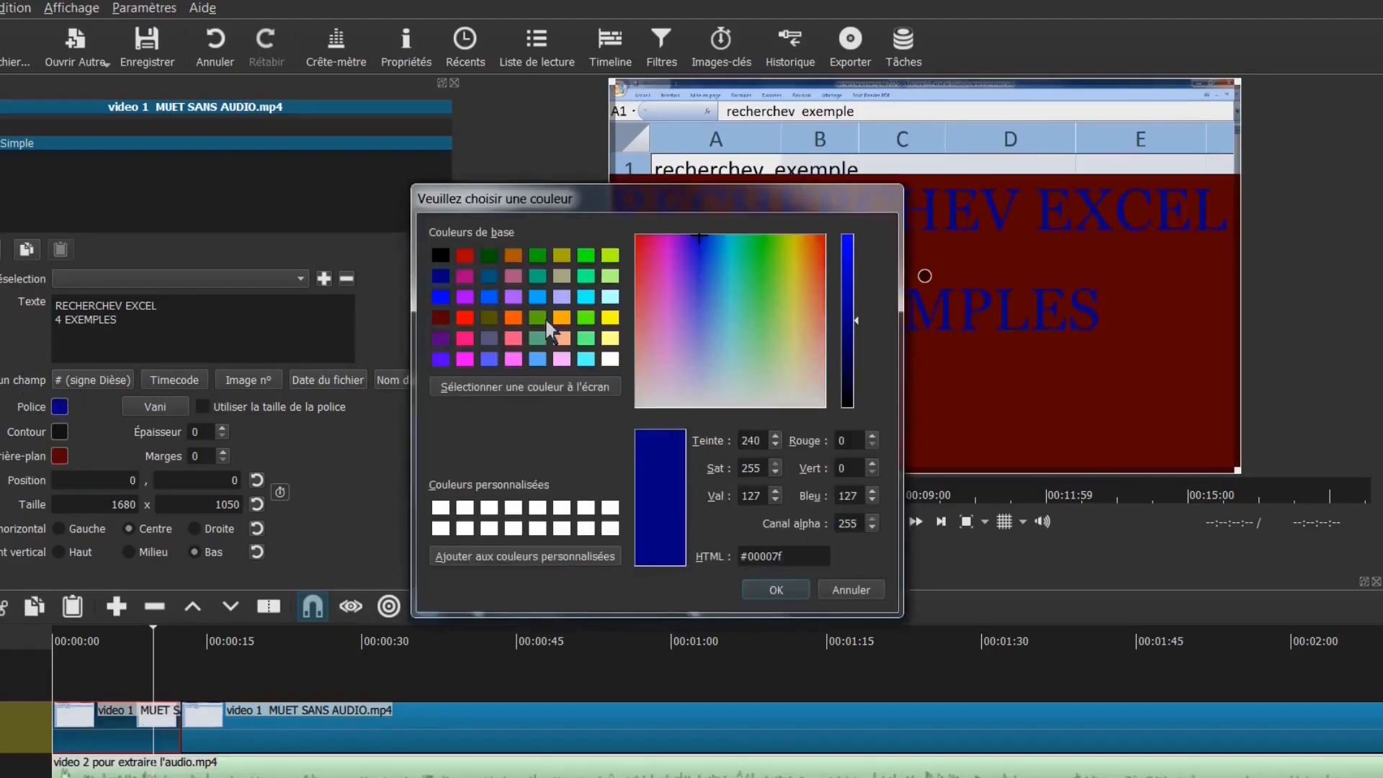
click(616, 319)
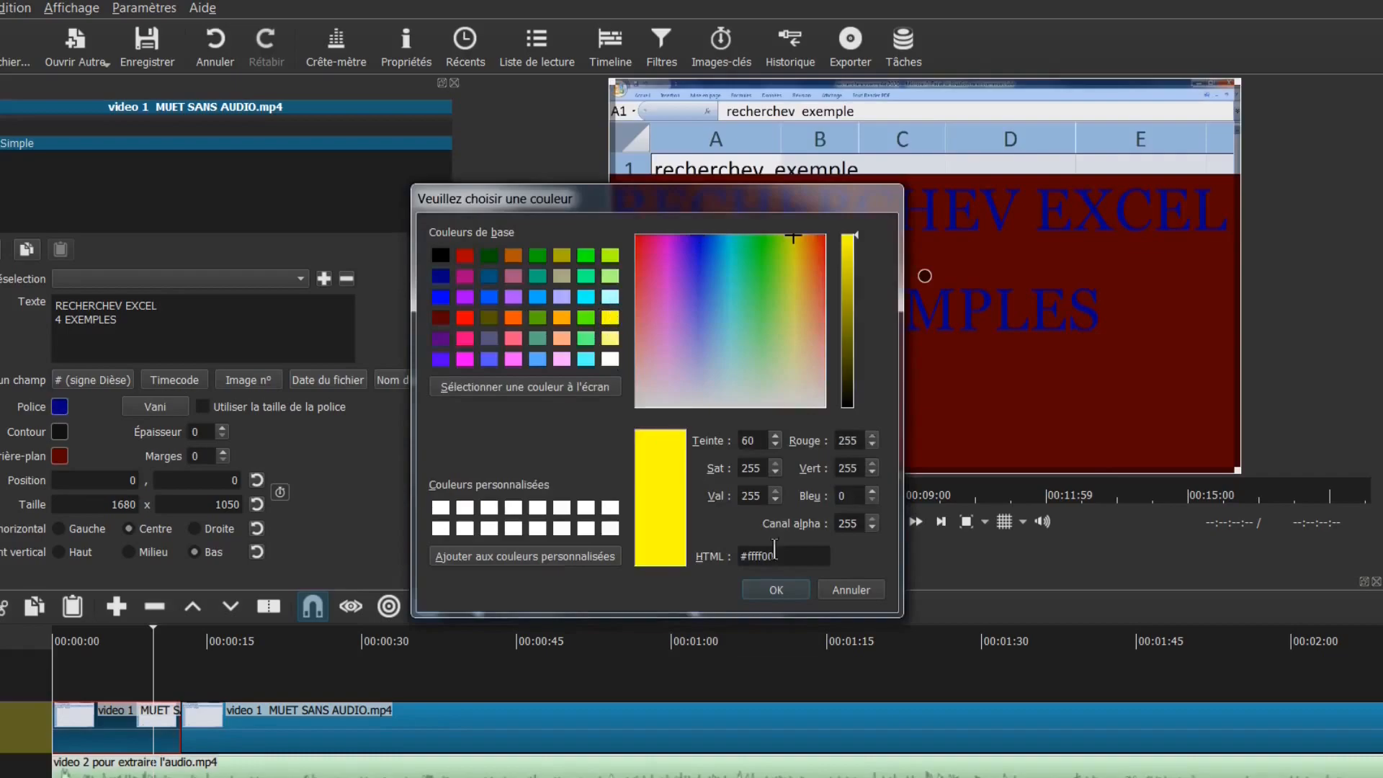
click(778, 590)
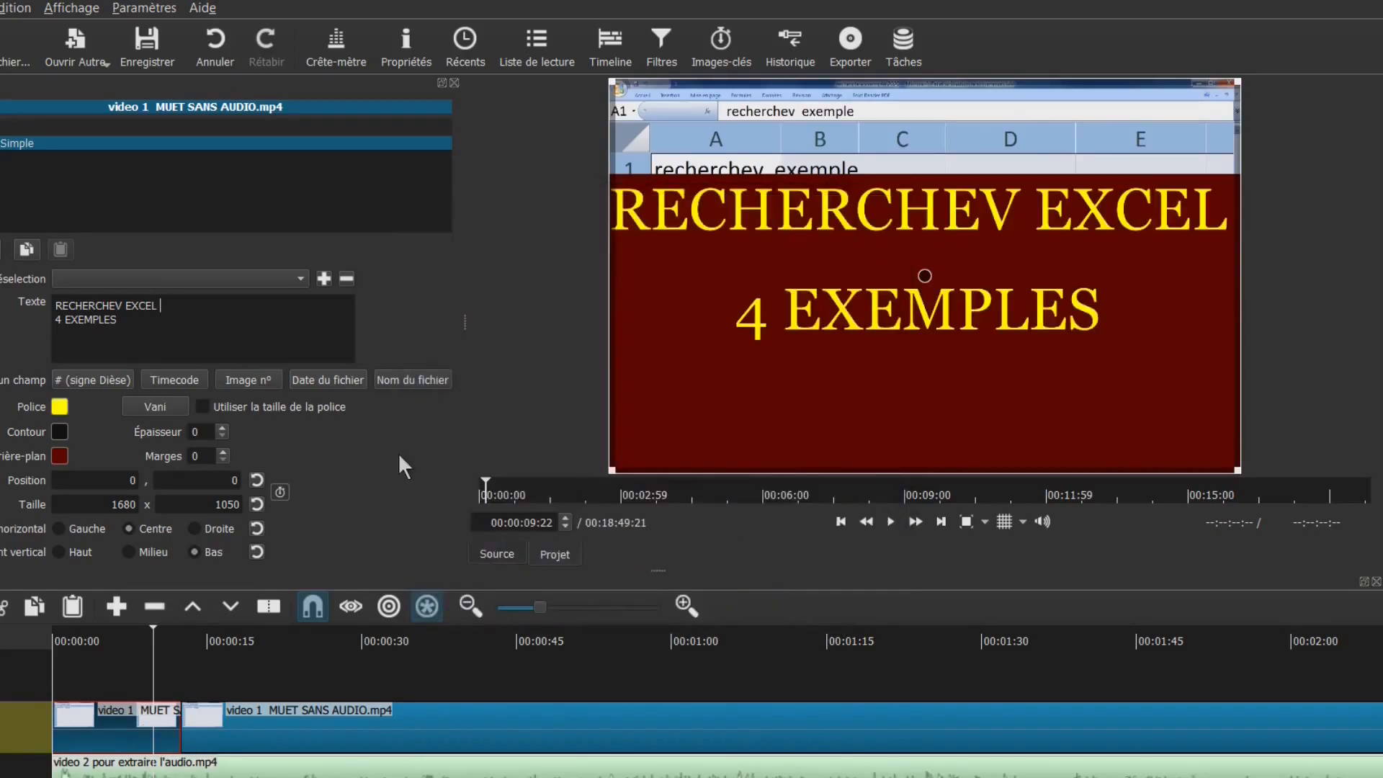
click(176, 332)
key(Return)
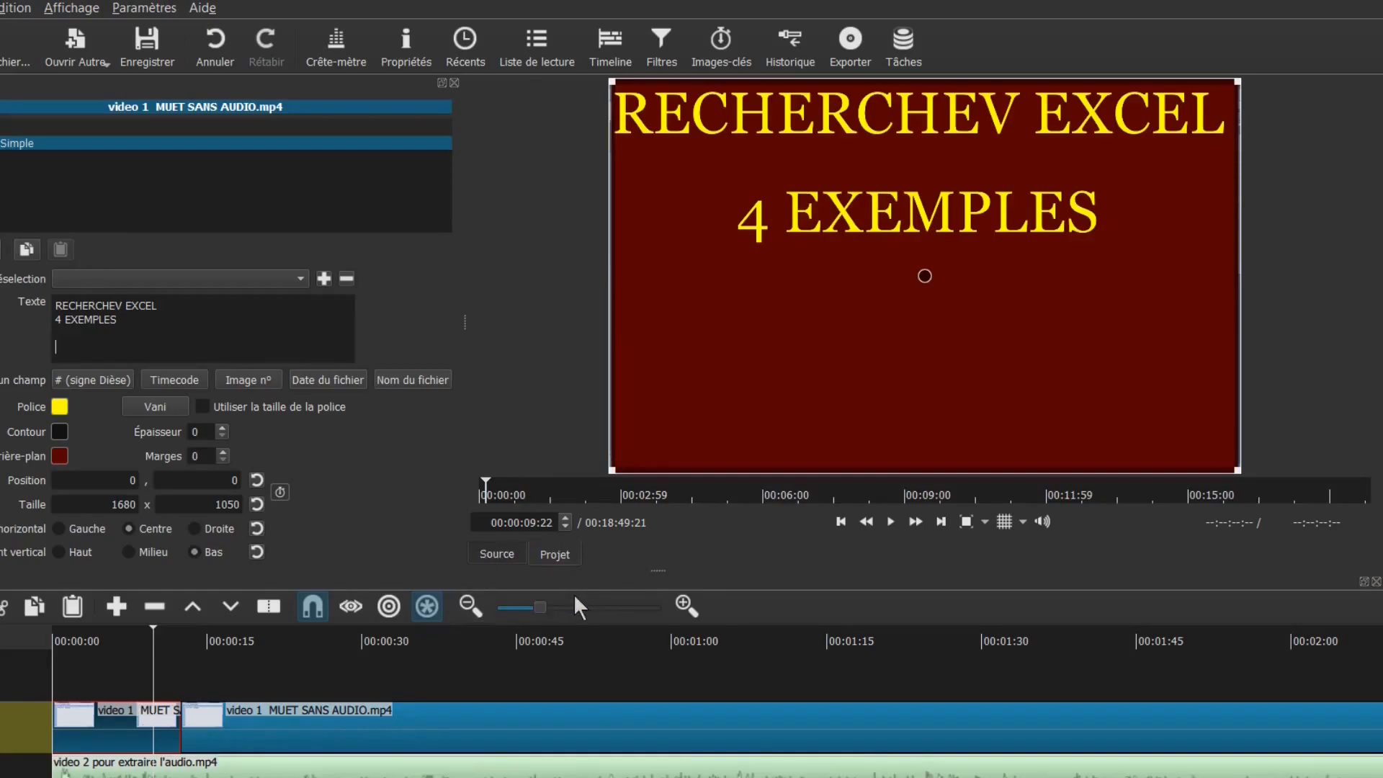
click(454, 83)
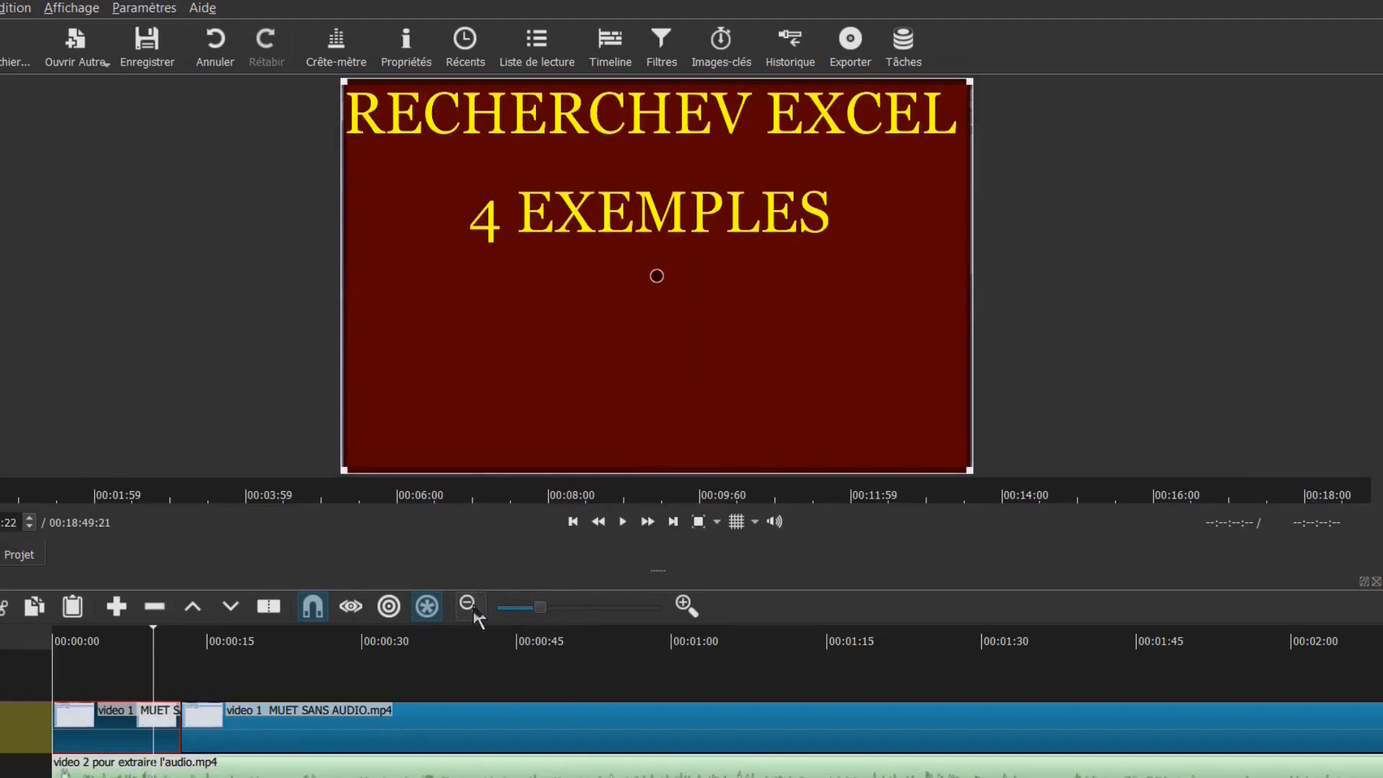
Zoom the timeline out and move the playhead onto the subscribe end screen near the project's end
click(470, 607)
click(469, 607)
click(470, 607)
click(470, 607)
click(469, 607)
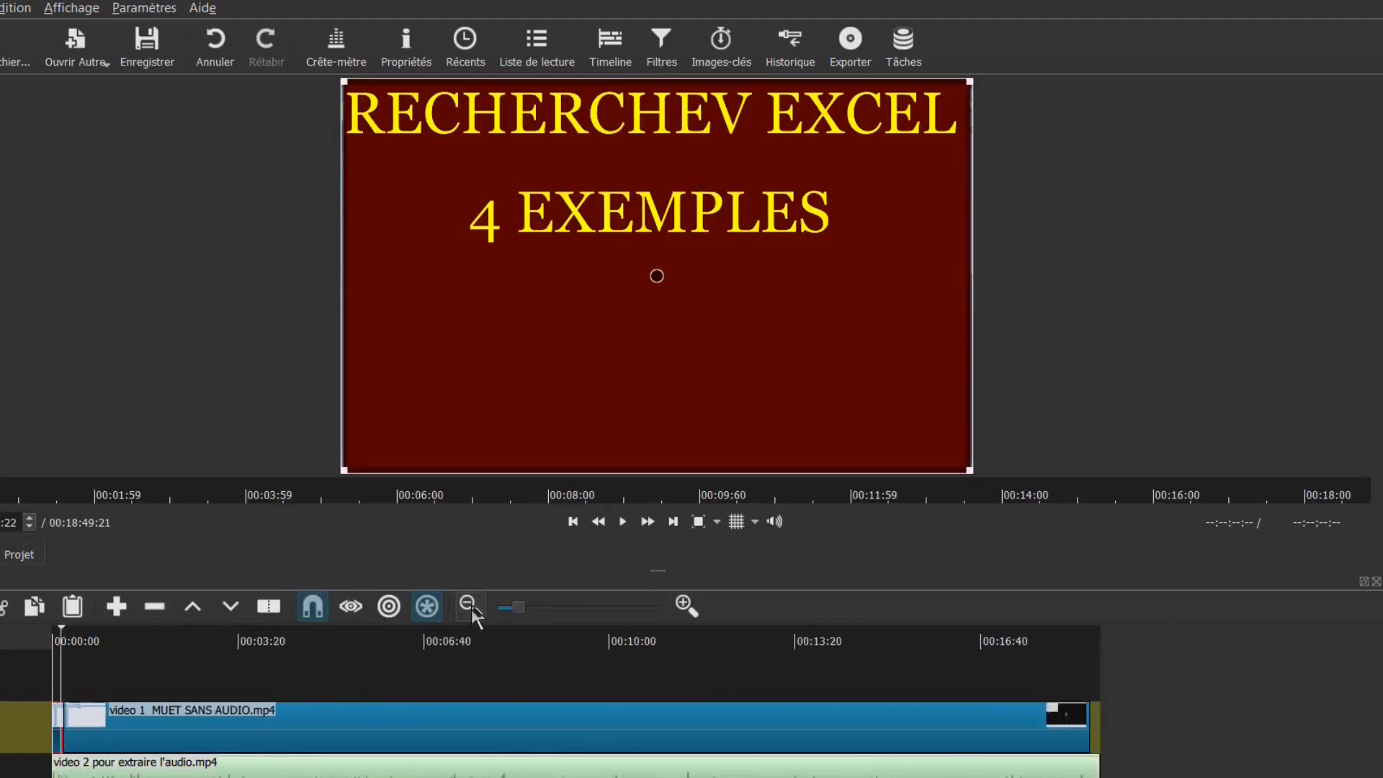
click(469, 607)
click(454, 667)
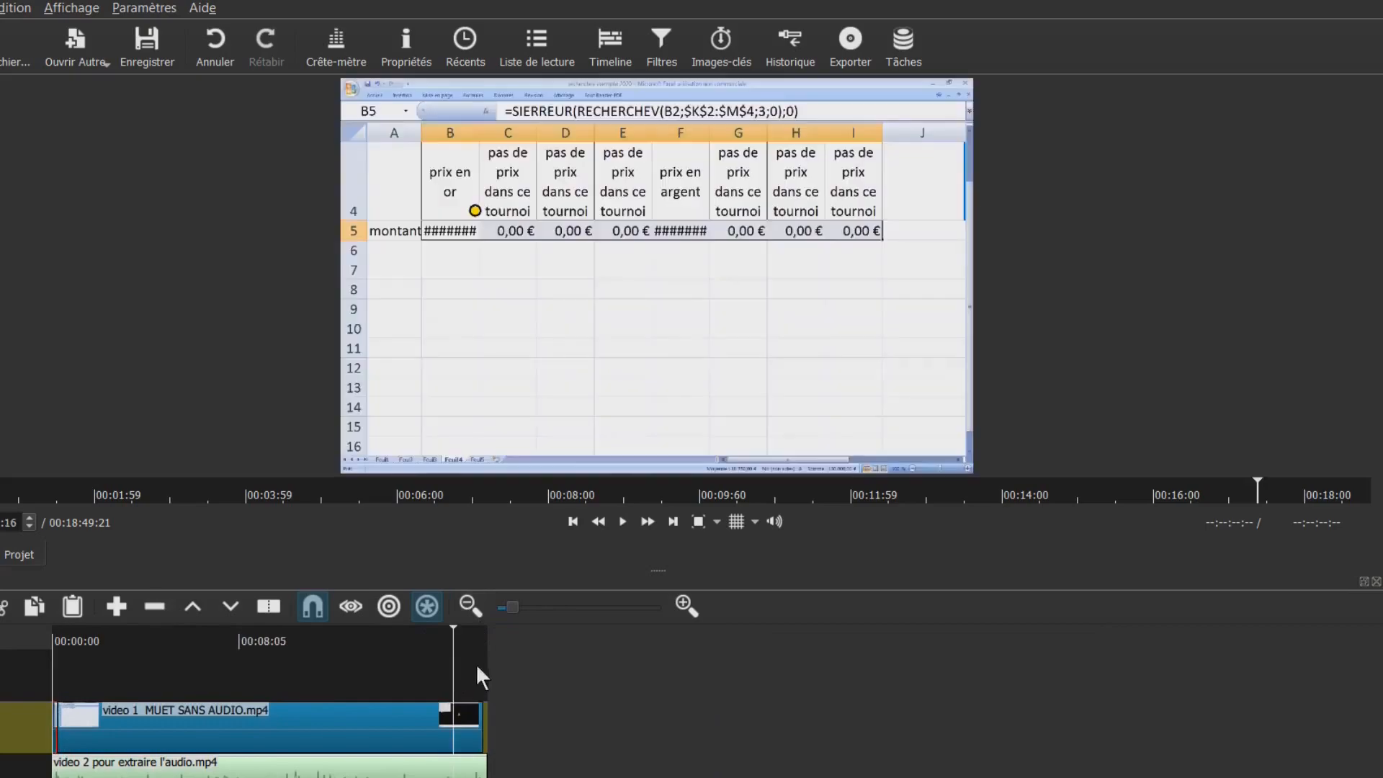
drag(460, 650, 472, 642)
key(equal)
key(equal)
key(equal)
key(equal)
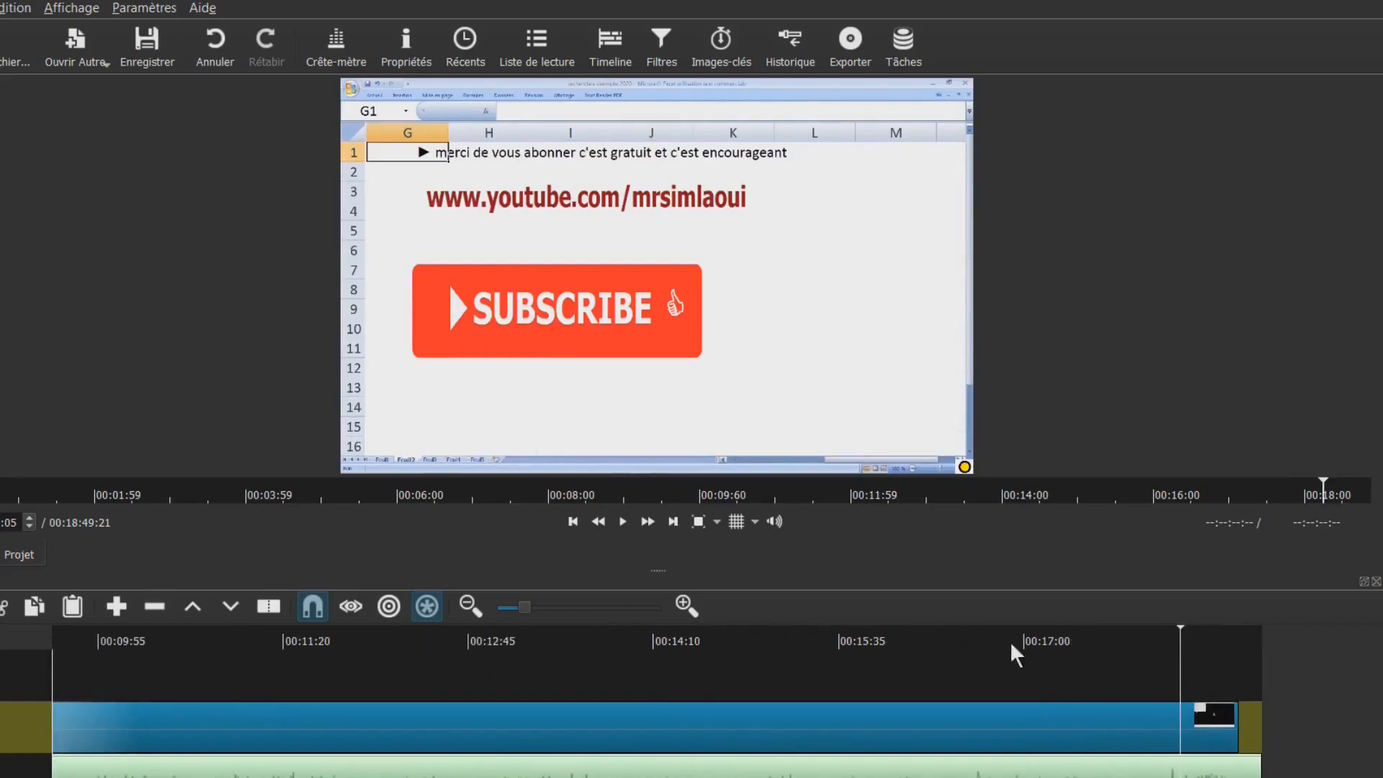
click(1197, 641)
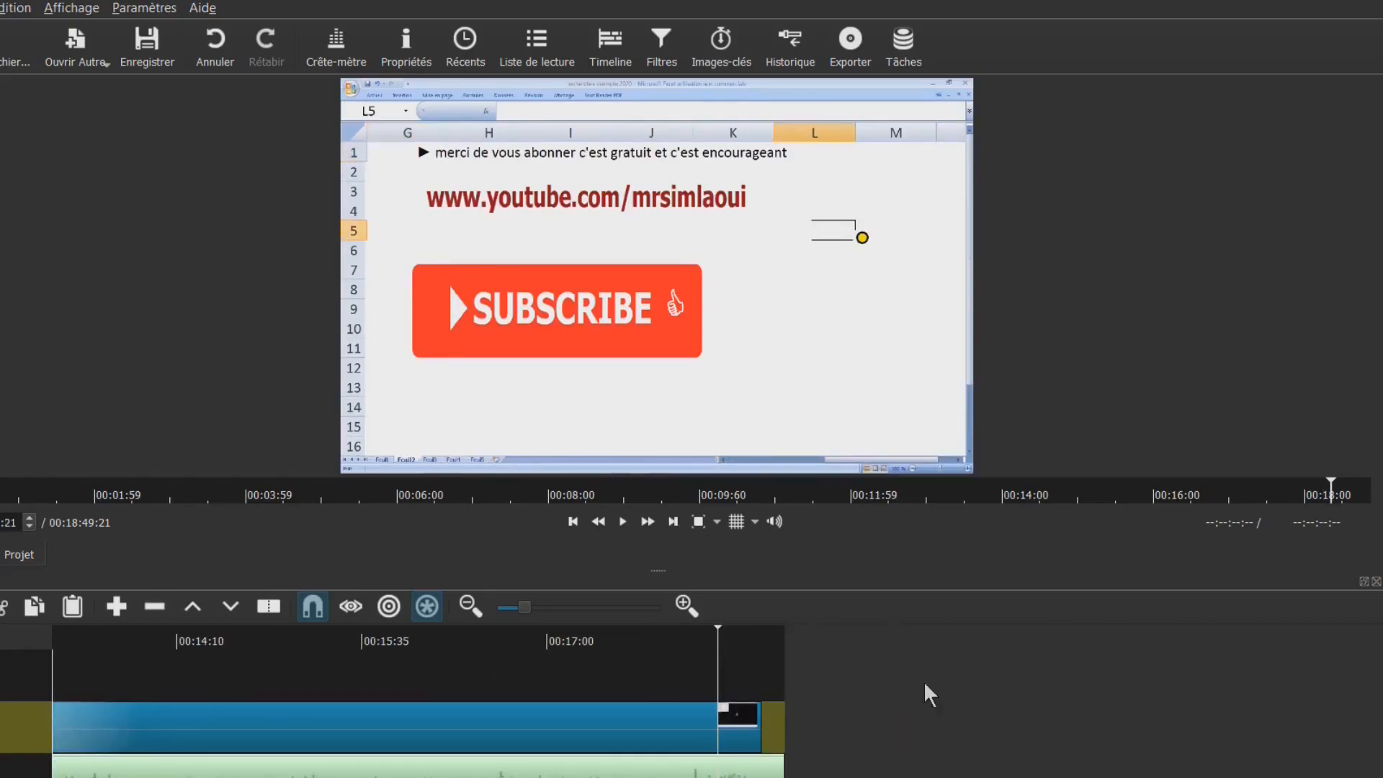
click(737, 649)
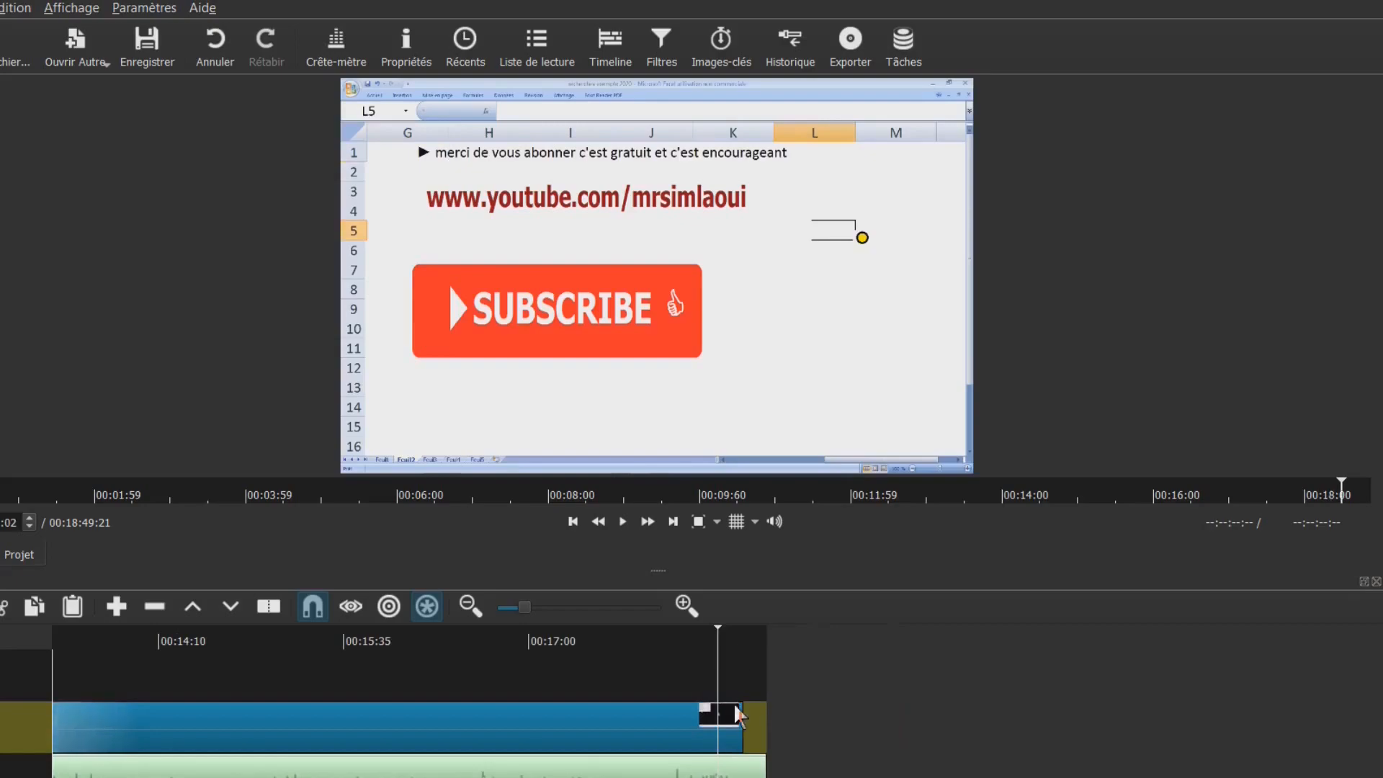
Trim the end video clip to the playhead and delete the short trailing audio clip, ending at 00:18:27:02
click(722, 731)
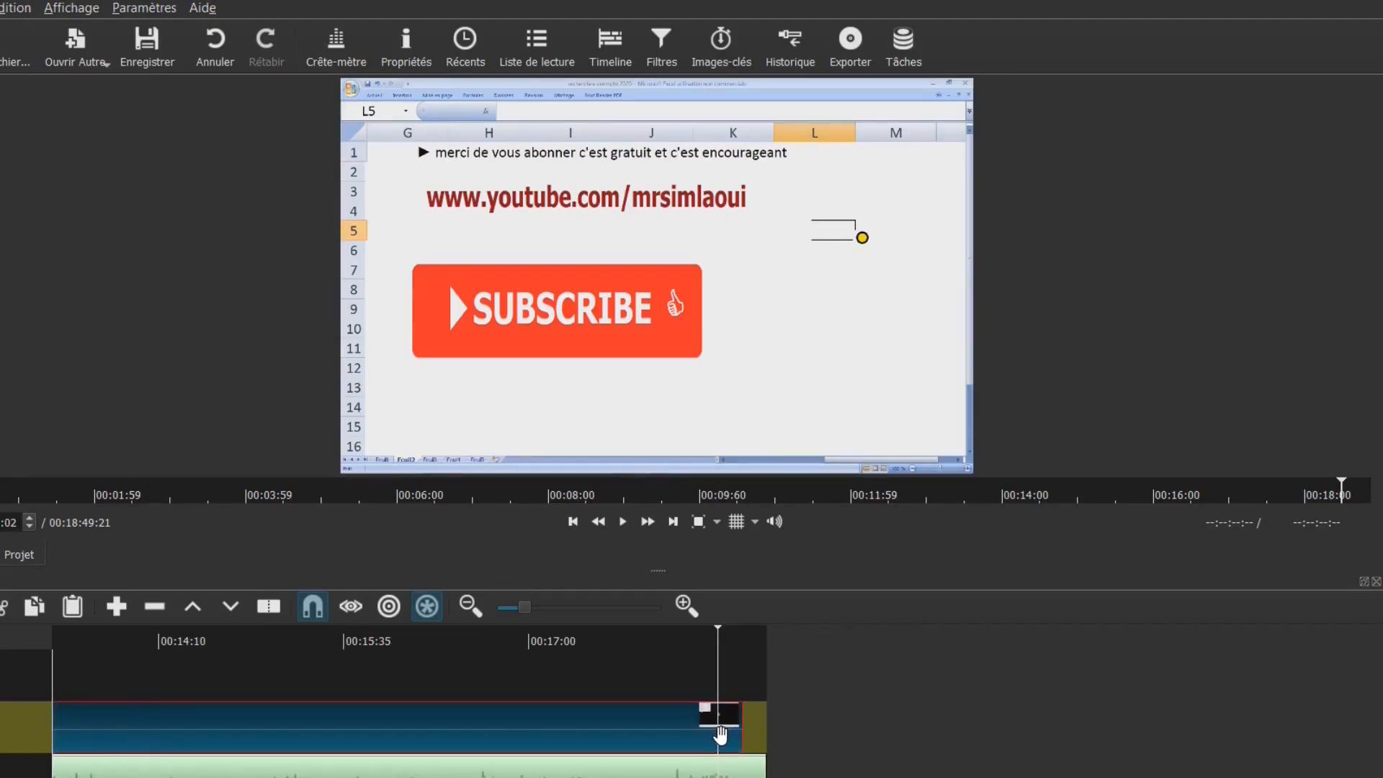
key(])
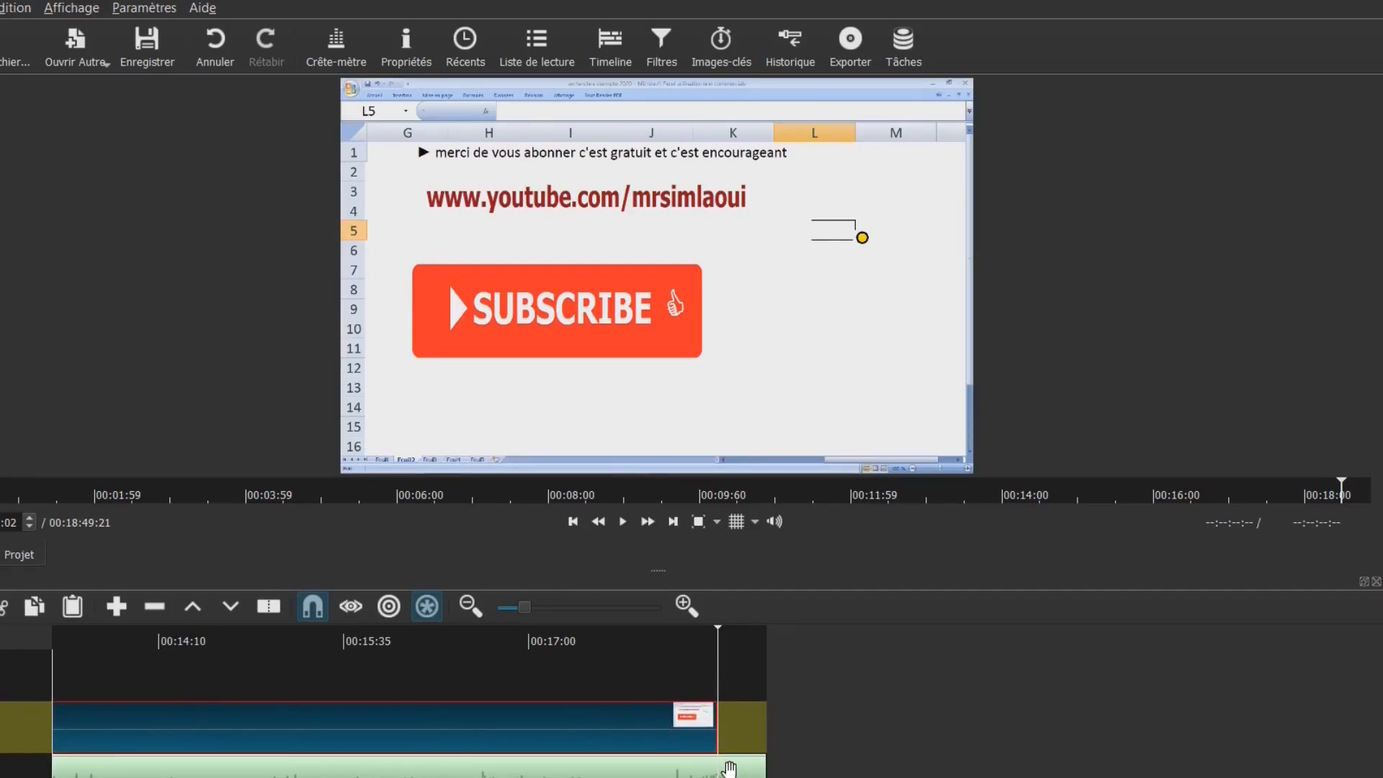
click(729, 766)
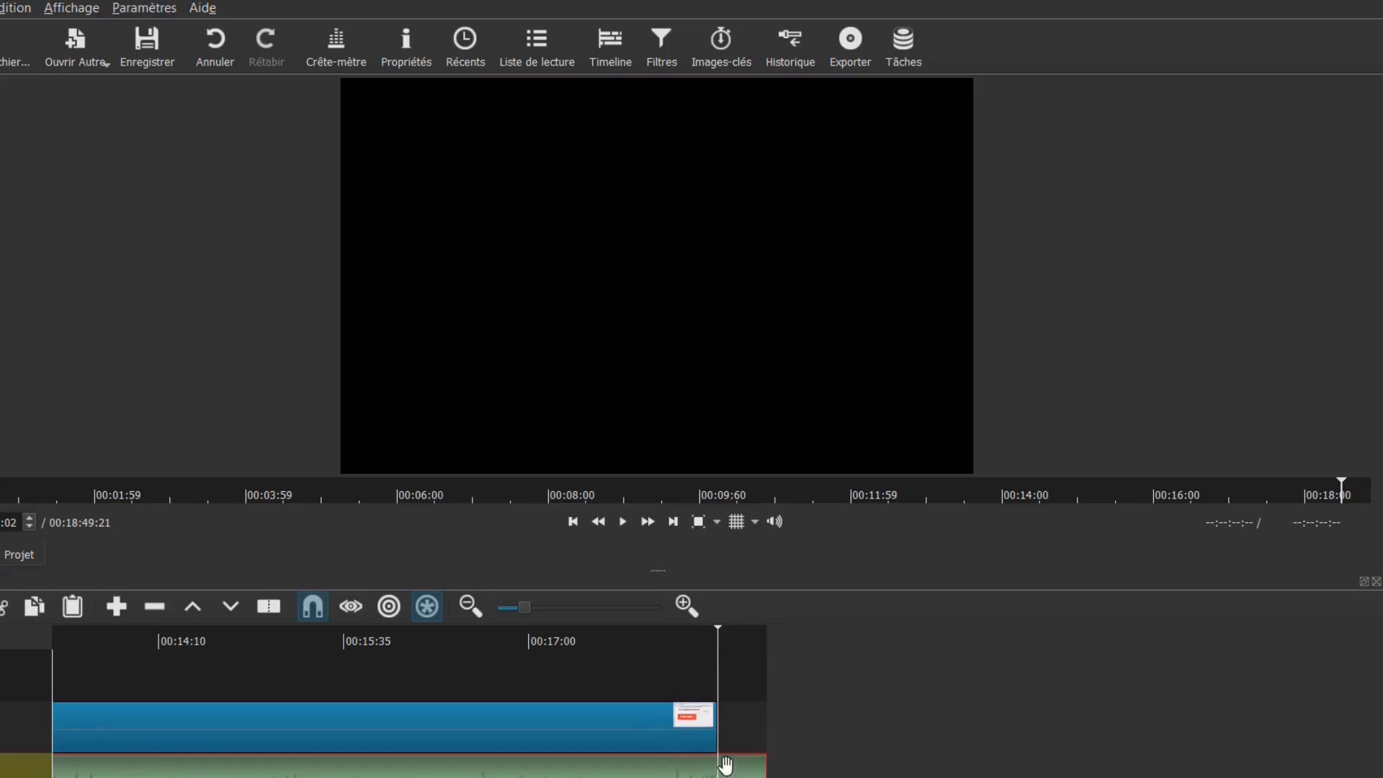
key(Delete)
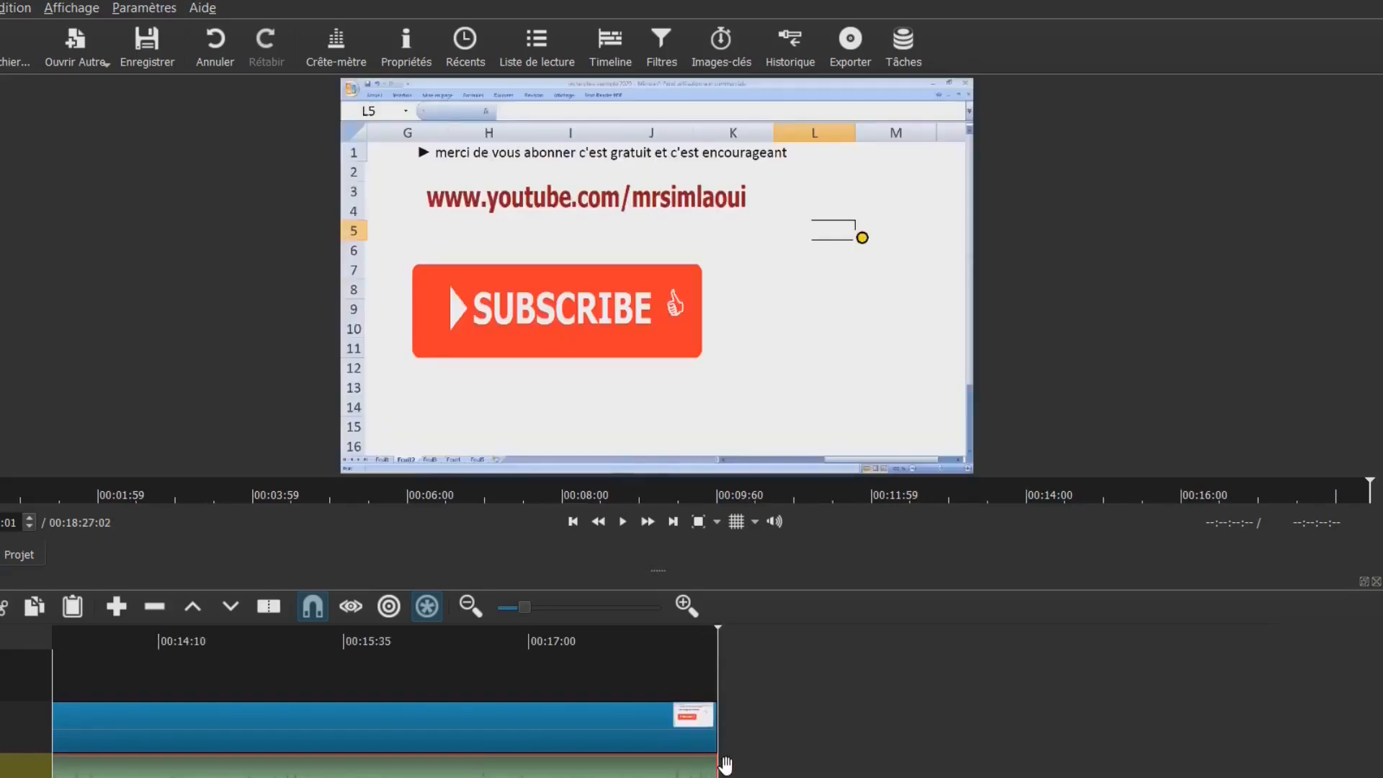
Split the video clip at the start of the subscribe end screen
click(701, 654)
click(701, 654)
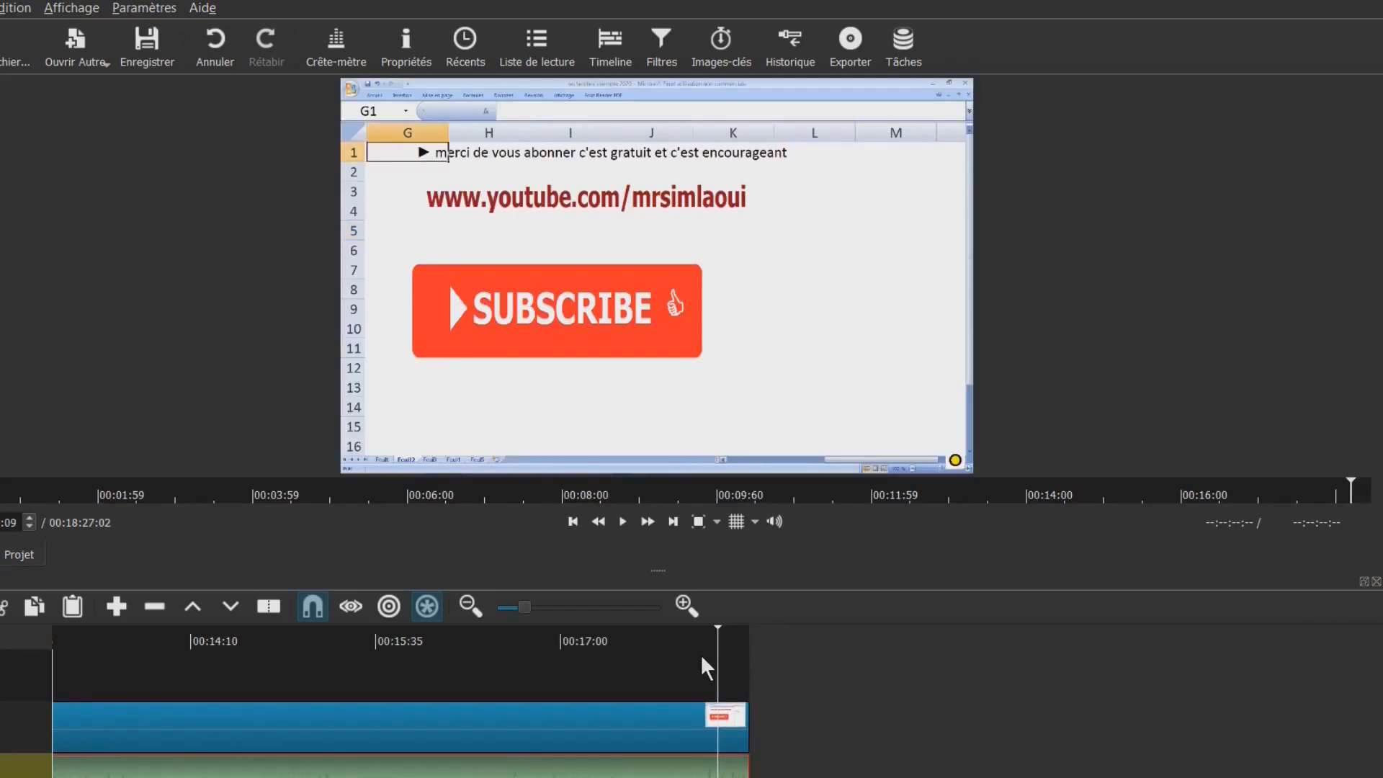
click(698, 656)
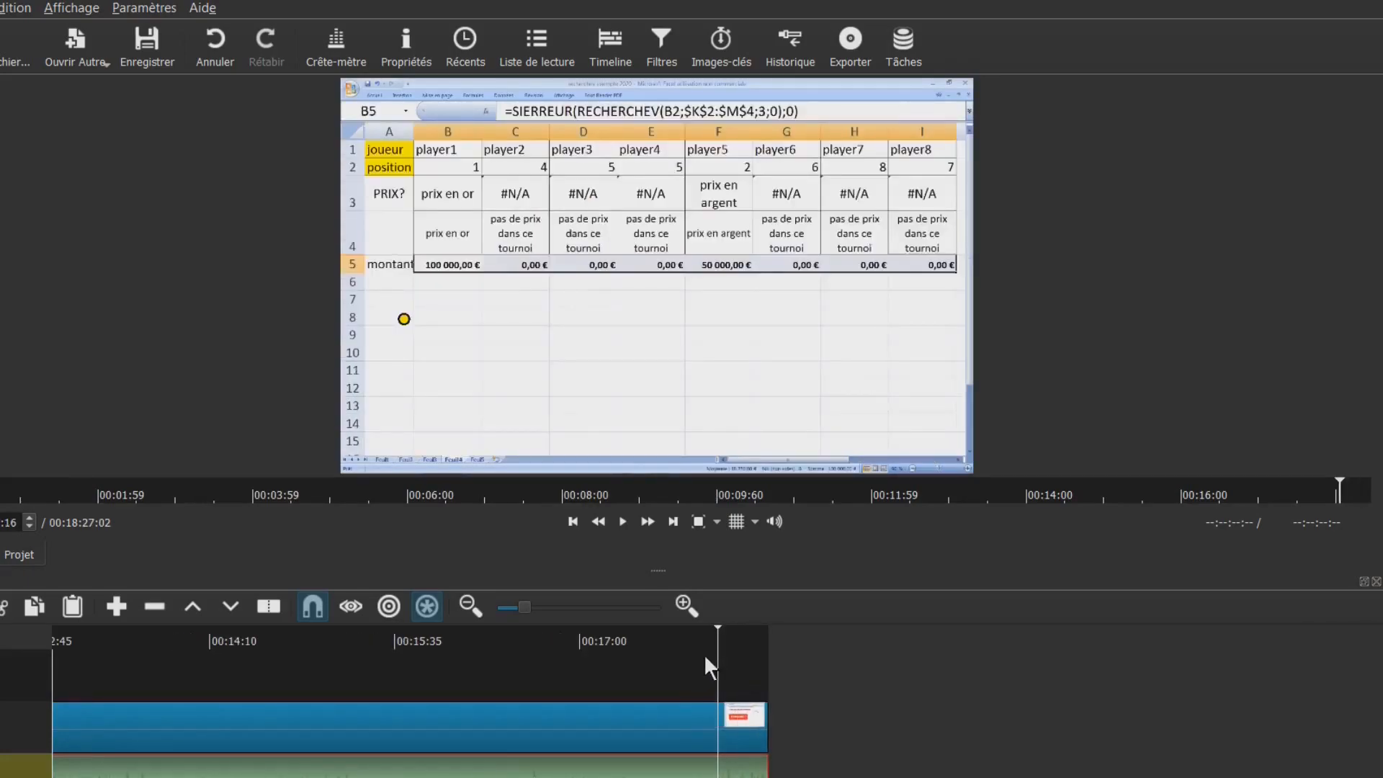
click(733, 642)
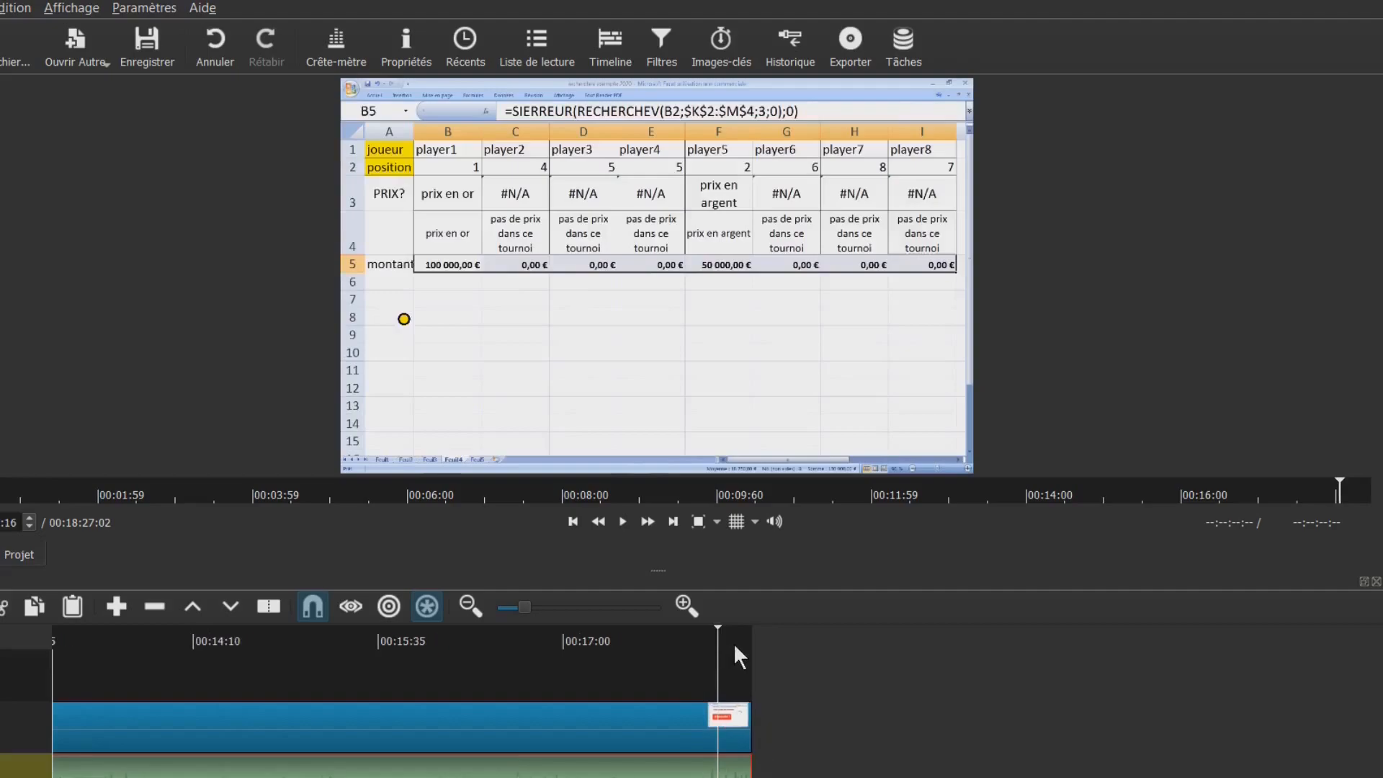
click(723, 729)
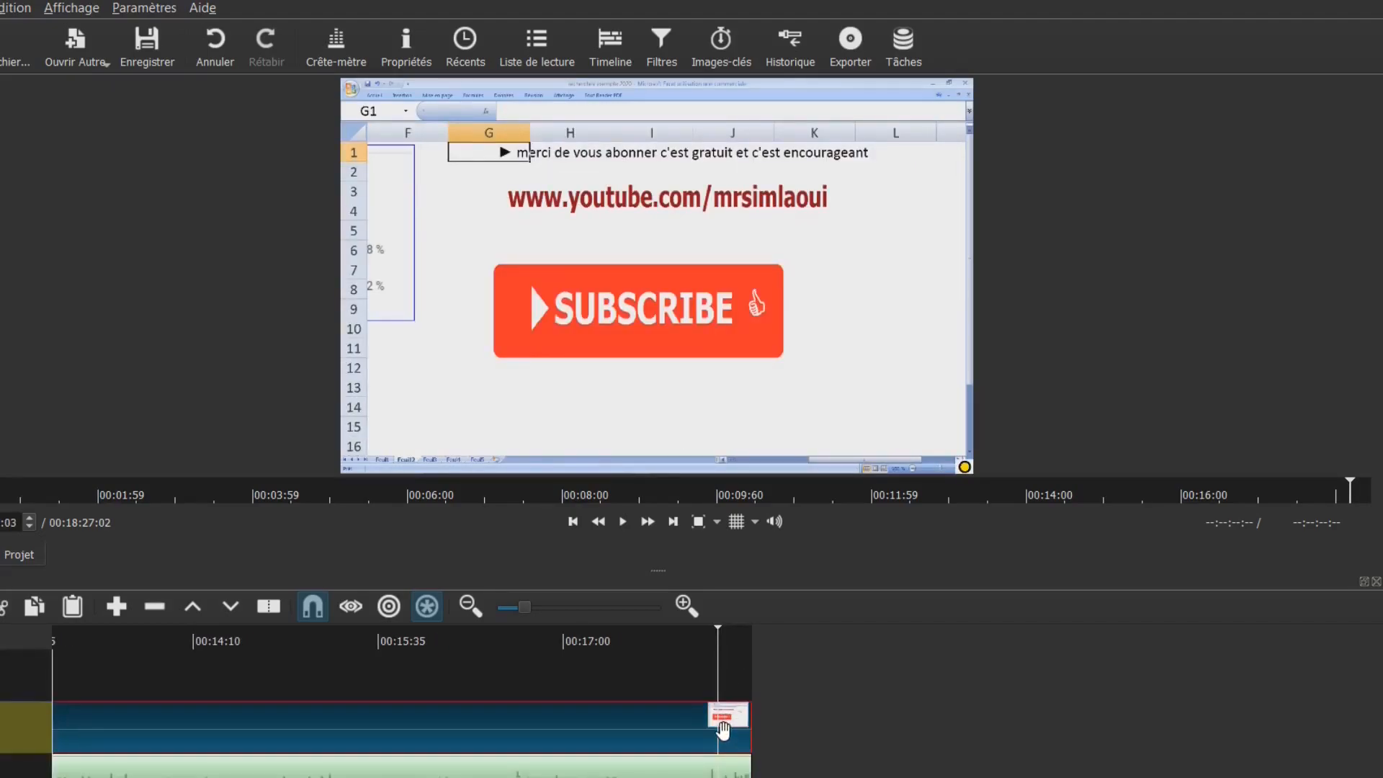
key(s)
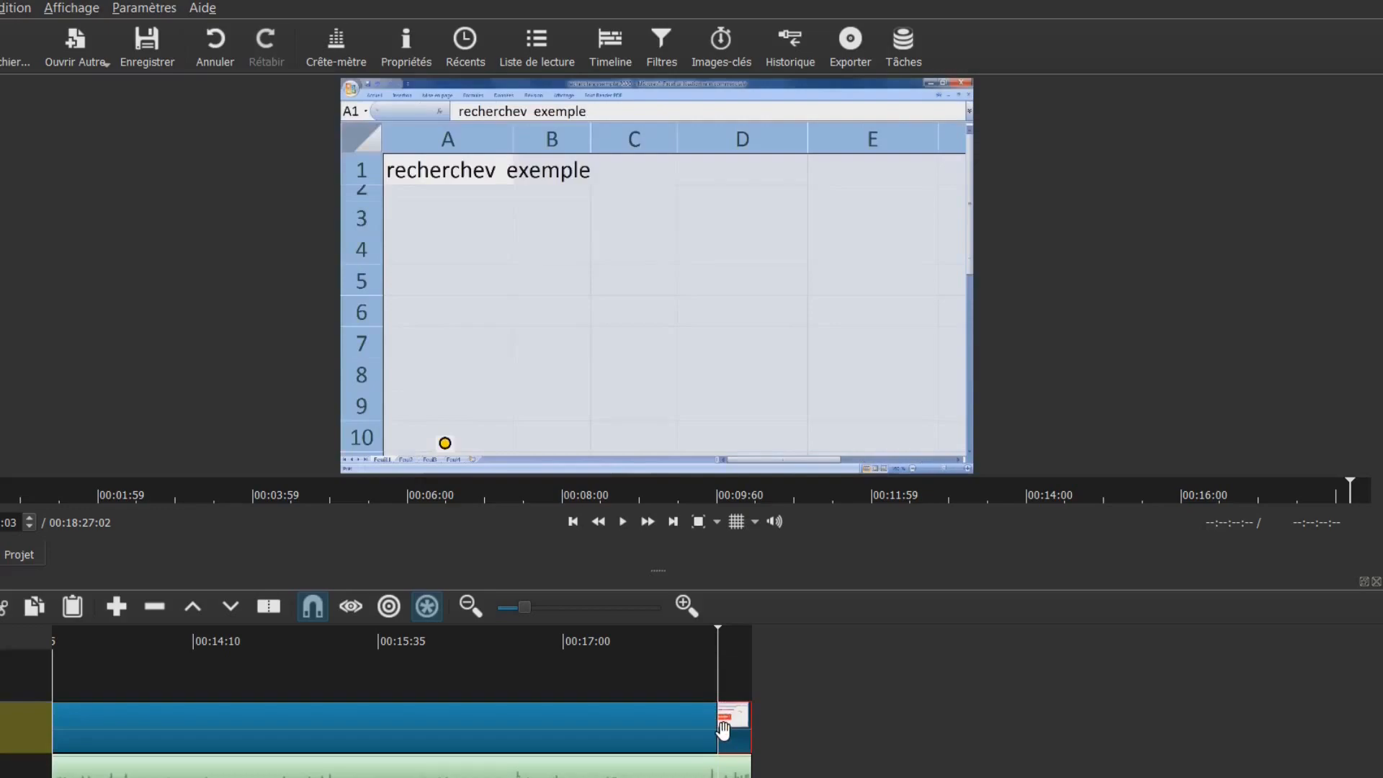
Zoom the timeline in and open the filters for the final clip piece
key(plus)
key(plus)
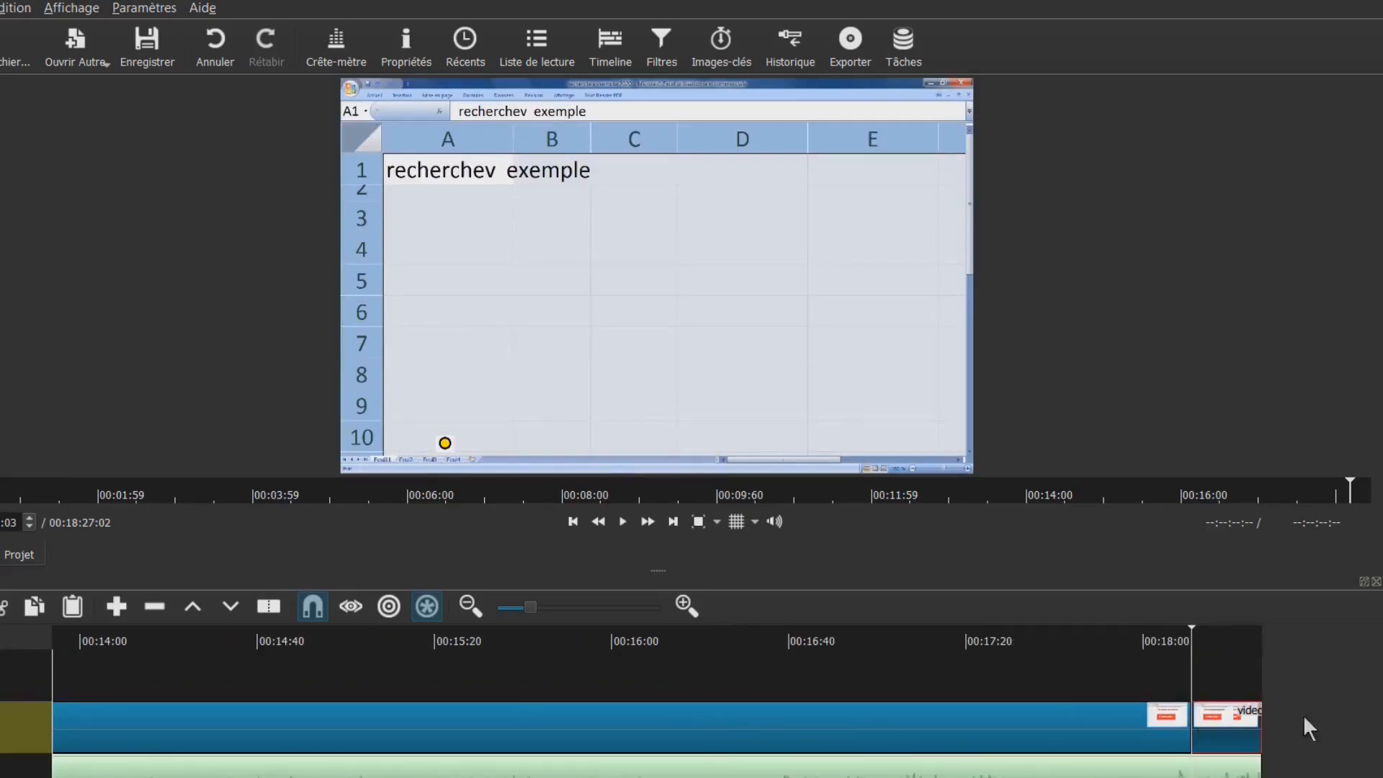
click(1227, 657)
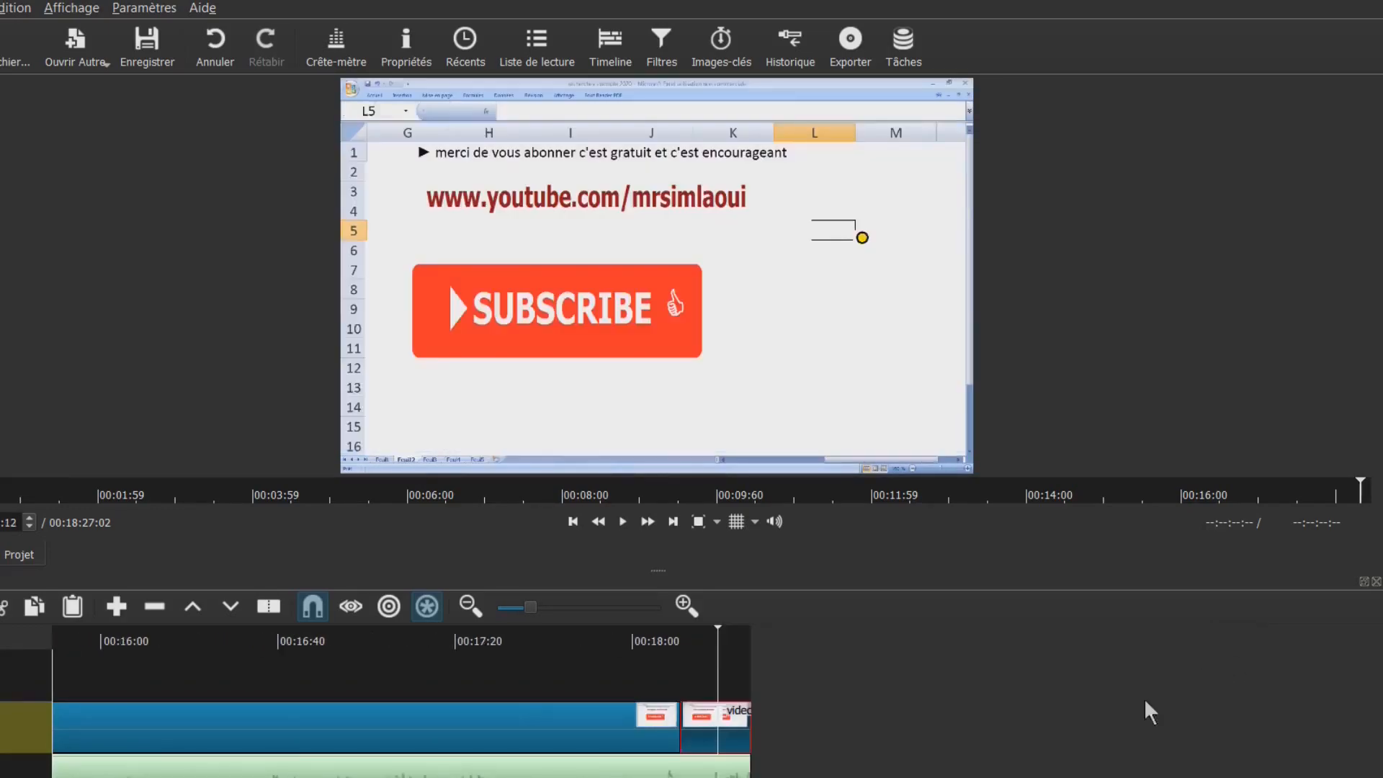
double_click(718, 718)
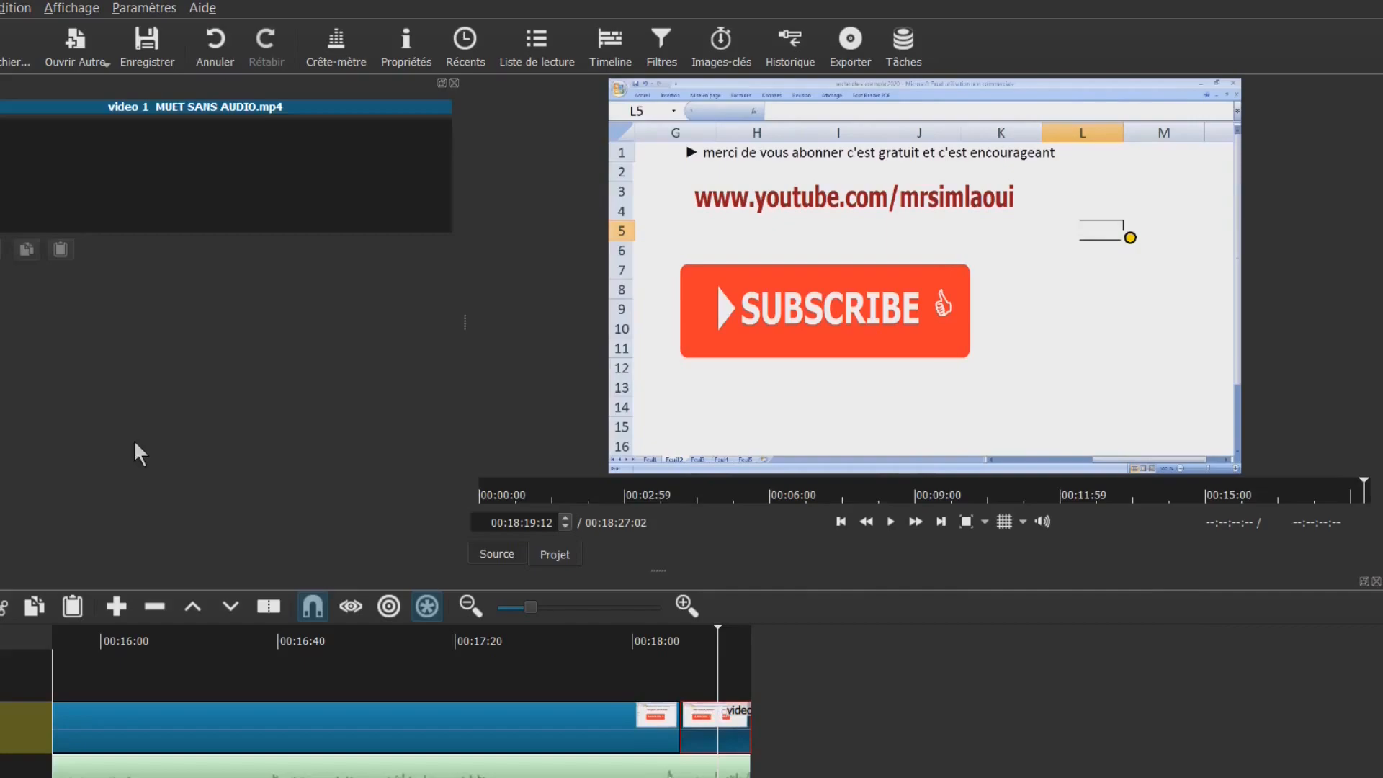
Apply Texte: Simple, replacing #timecode# with 'MERCI DE VOTRE TEMPS' and 'MERCI DE VOUS ABONNER'
click(0, 249)
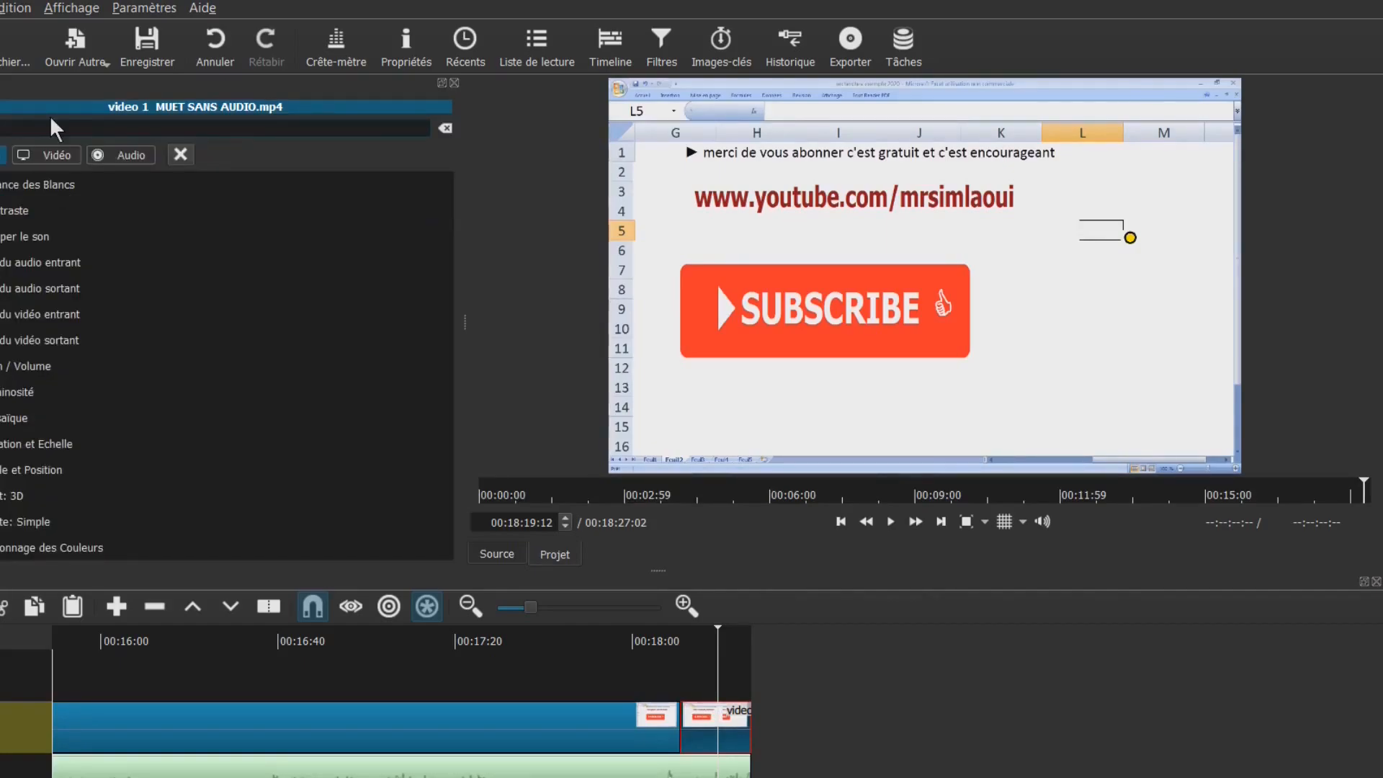
text(texte)
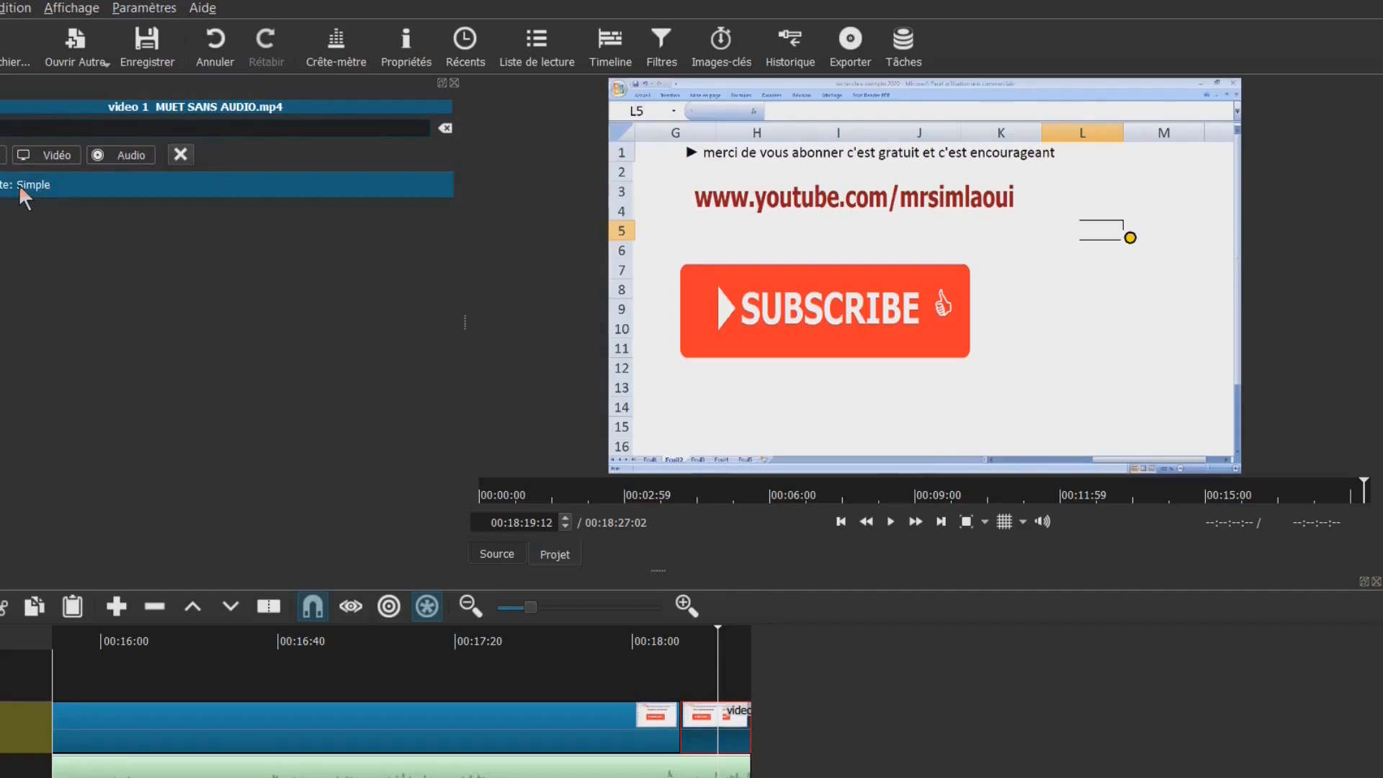
click(19, 184)
triple_click(154, 309)
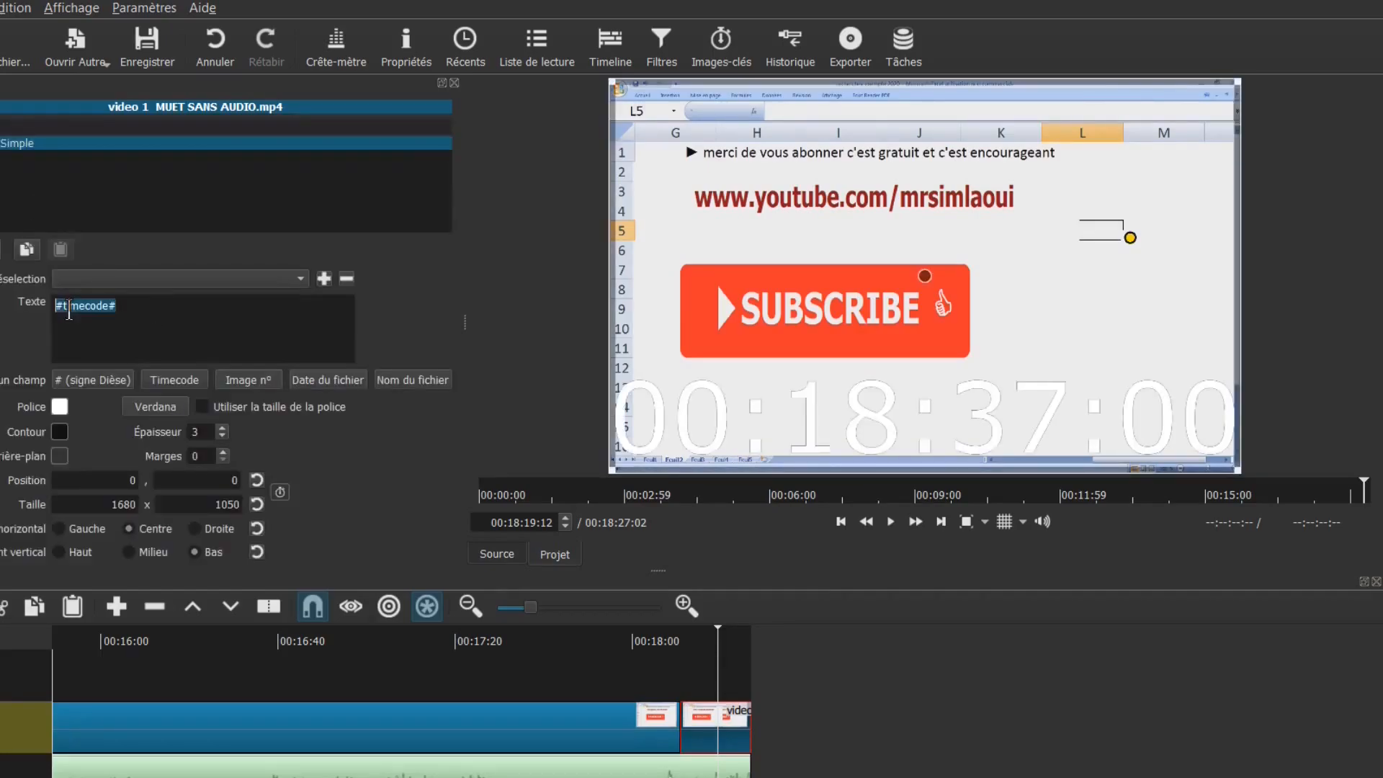
text(MERCI)
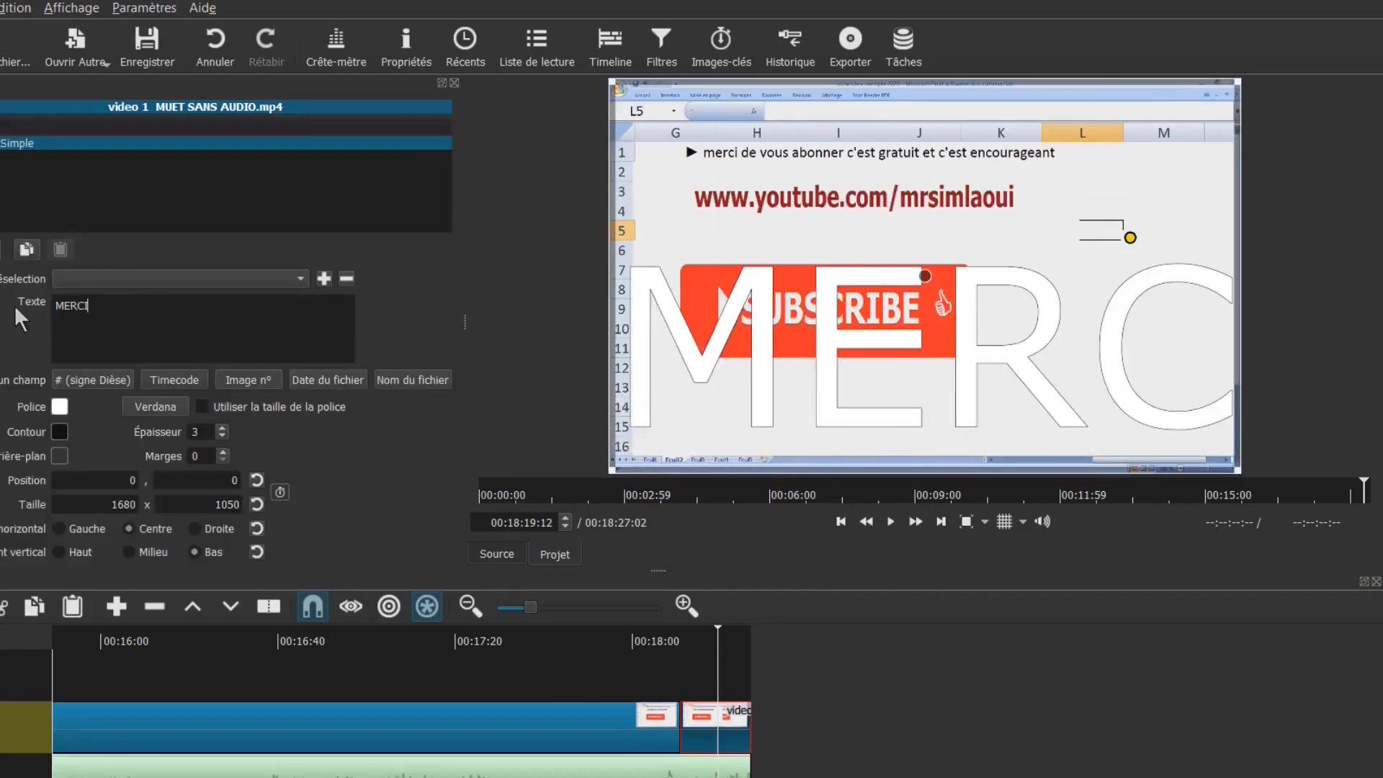
text( DE VOTRE TEMPS)
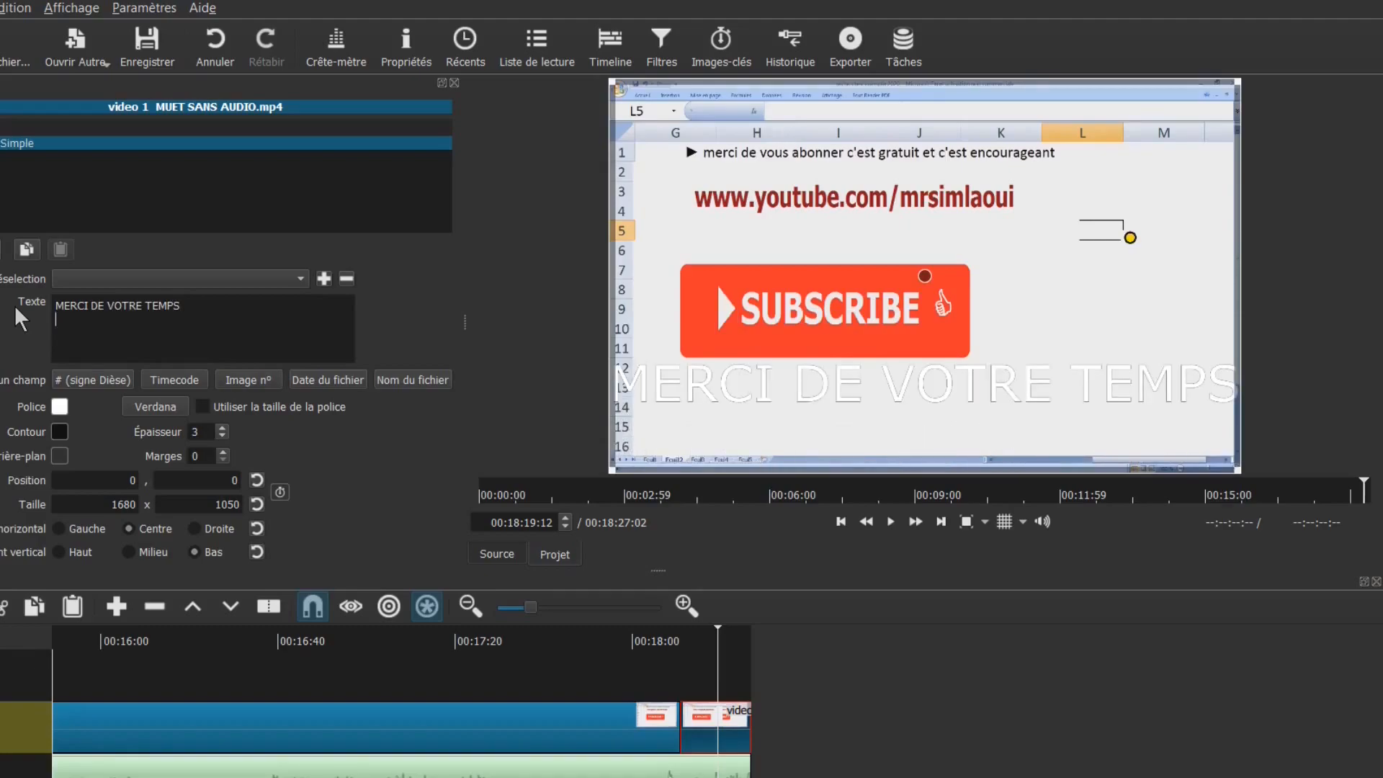
text(MERCI DE VOUS ABONNER)
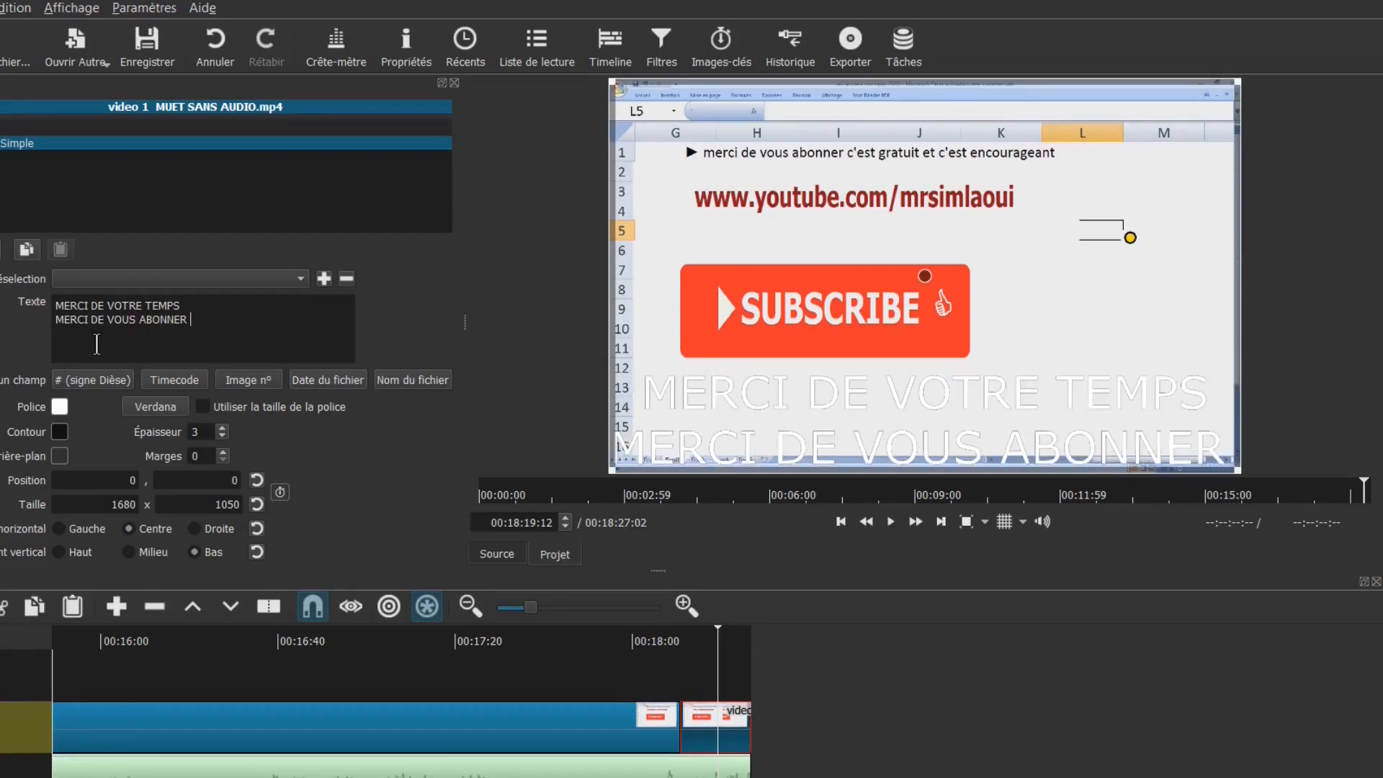
Set the thank-you text's Arrière-plan colour to dark green #005f2e
click(60, 457)
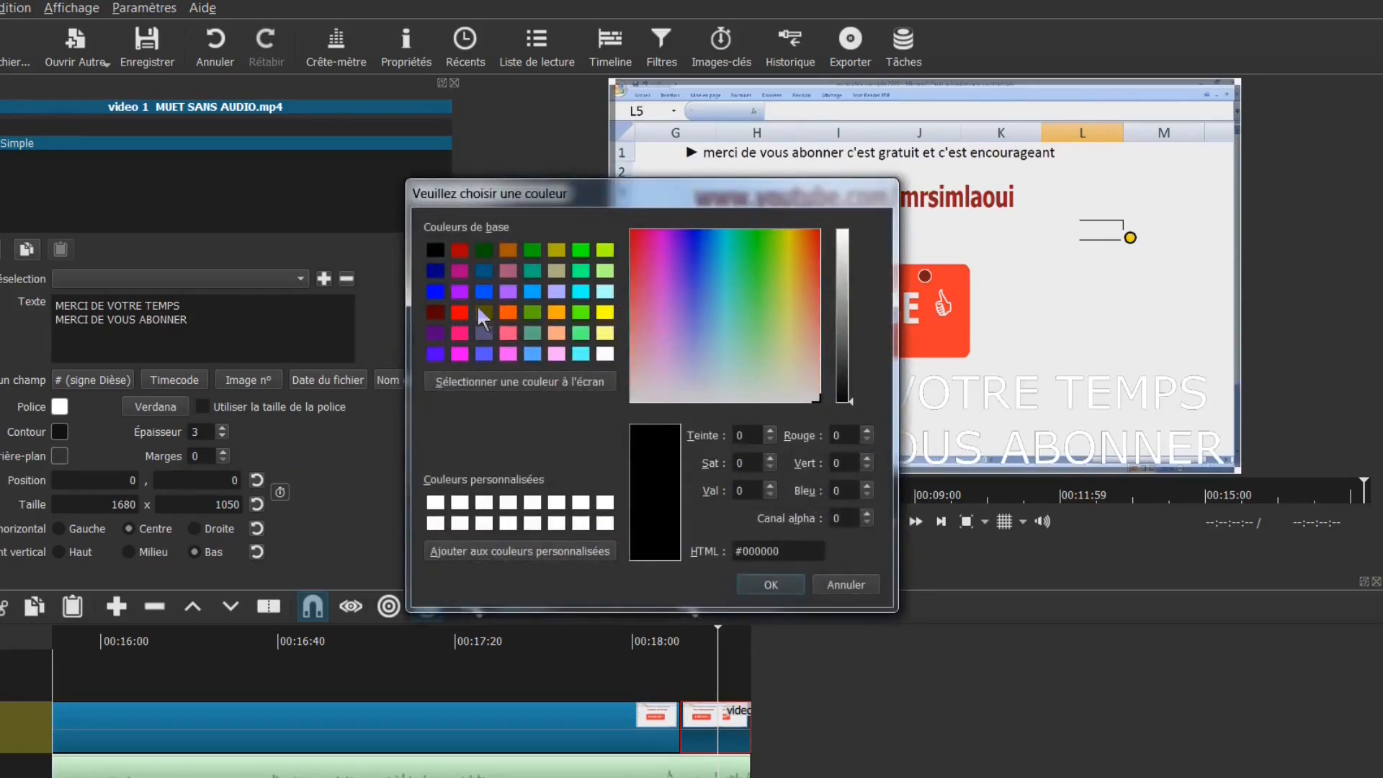
click(581, 271)
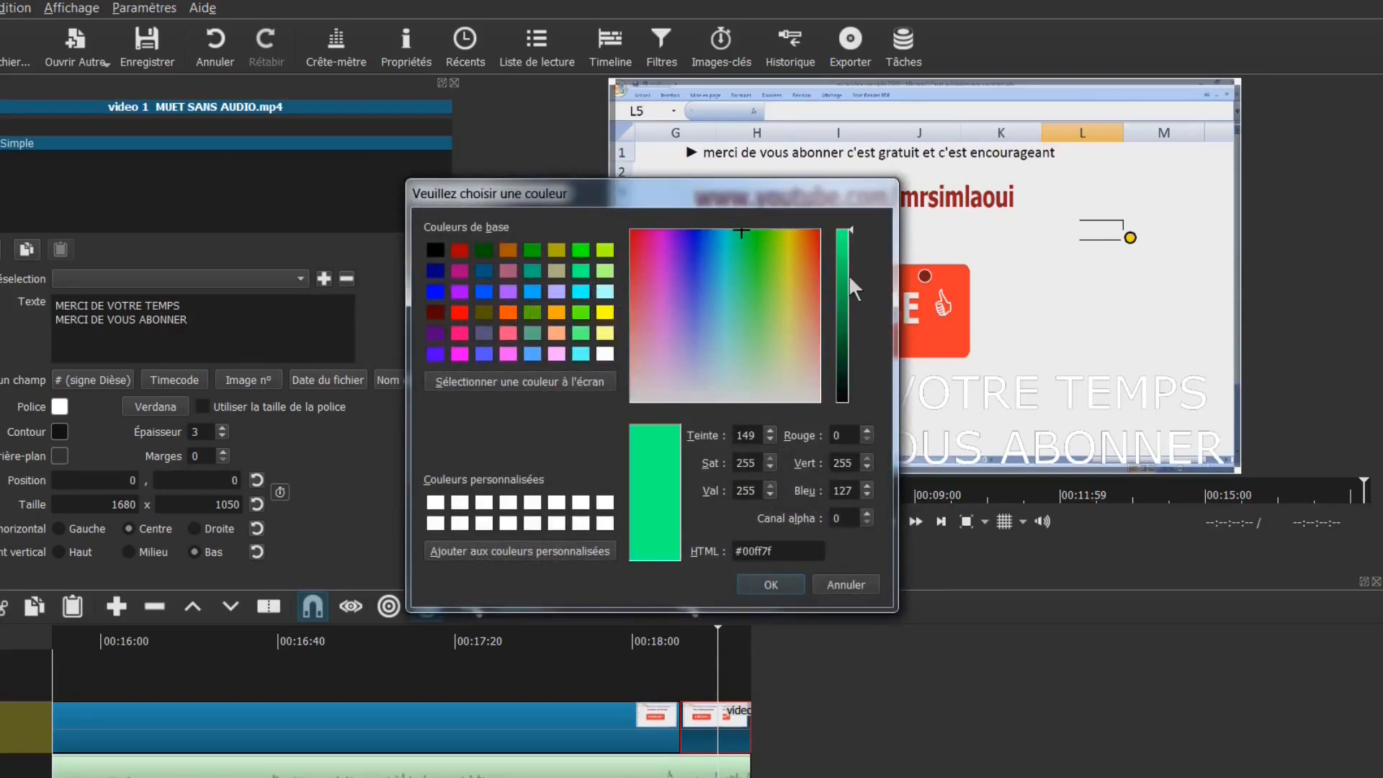
drag(851, 242, 850, 336)
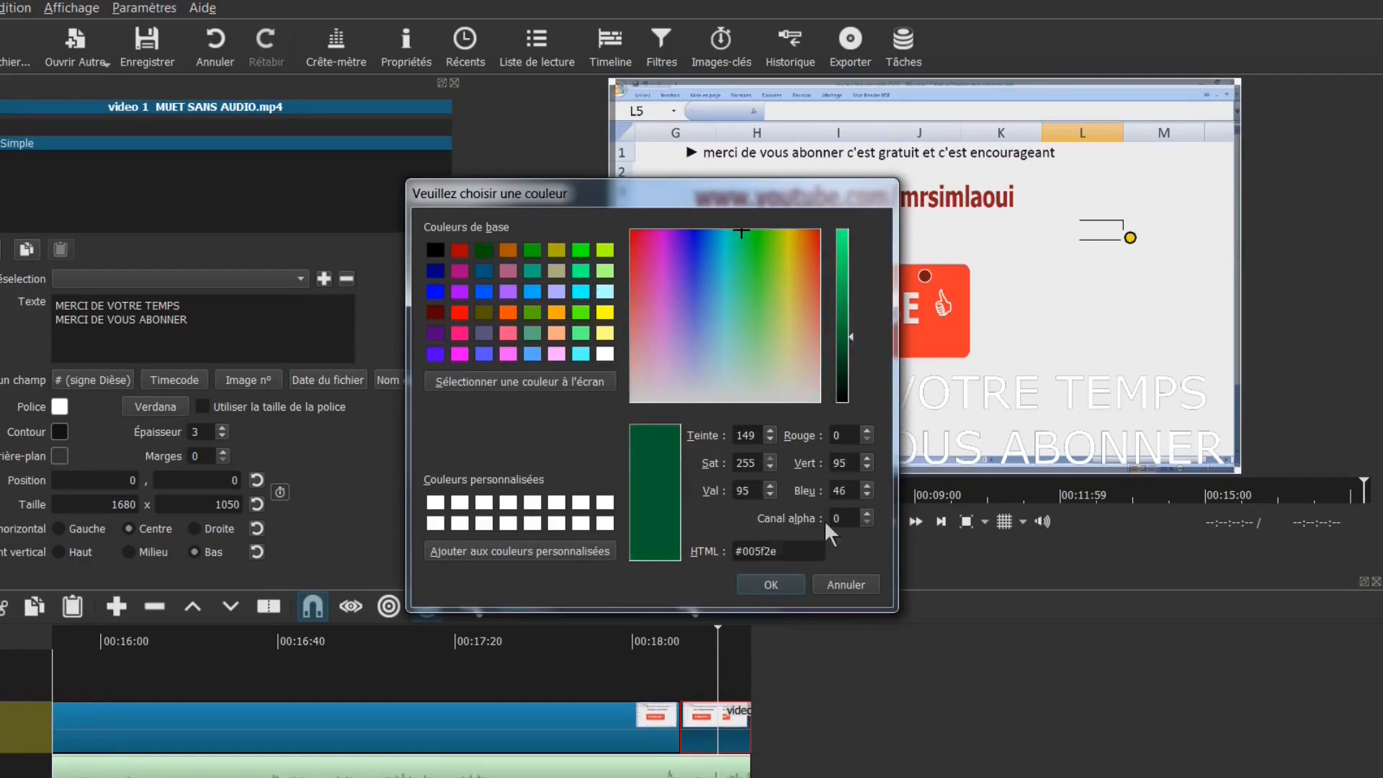
click(771, 584)
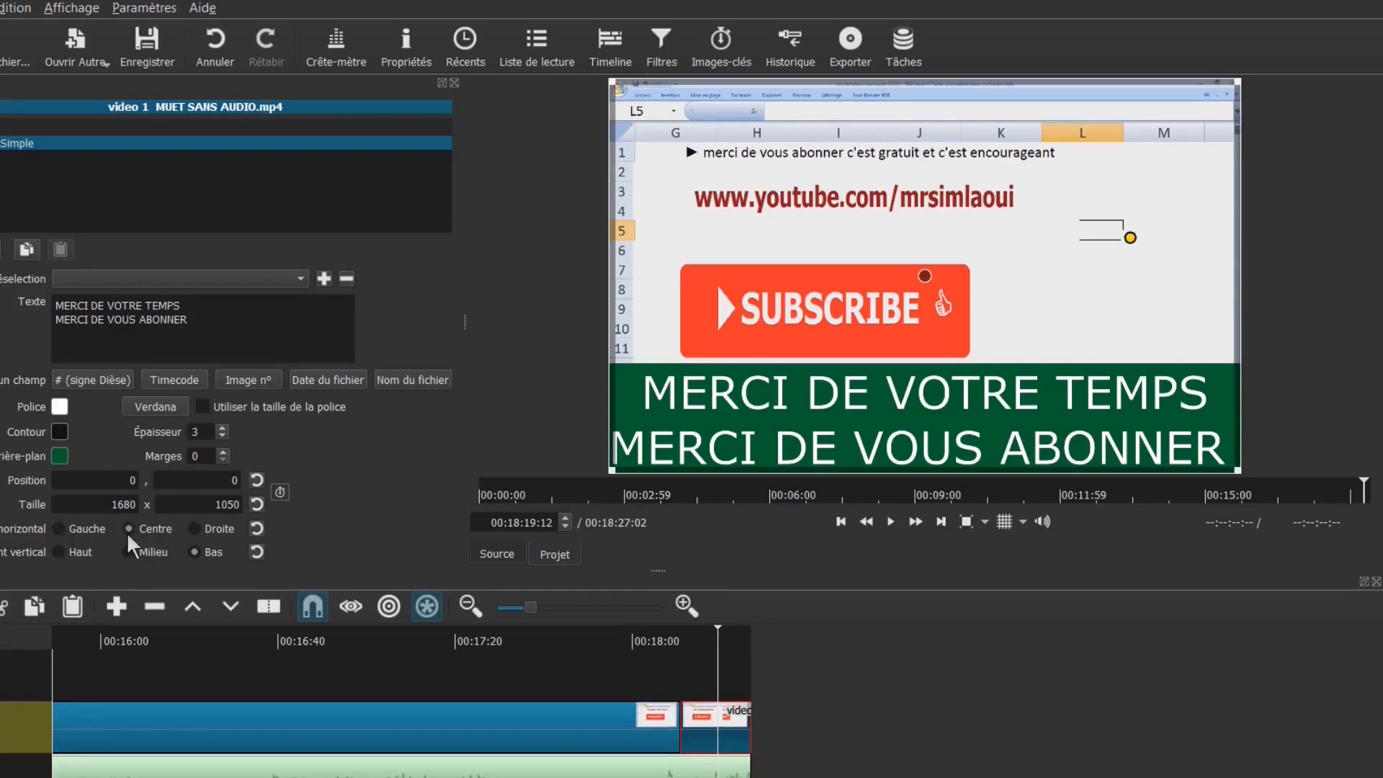
Right-align the thank-you text after trying the Gauche and Centre options
click(58, 533)
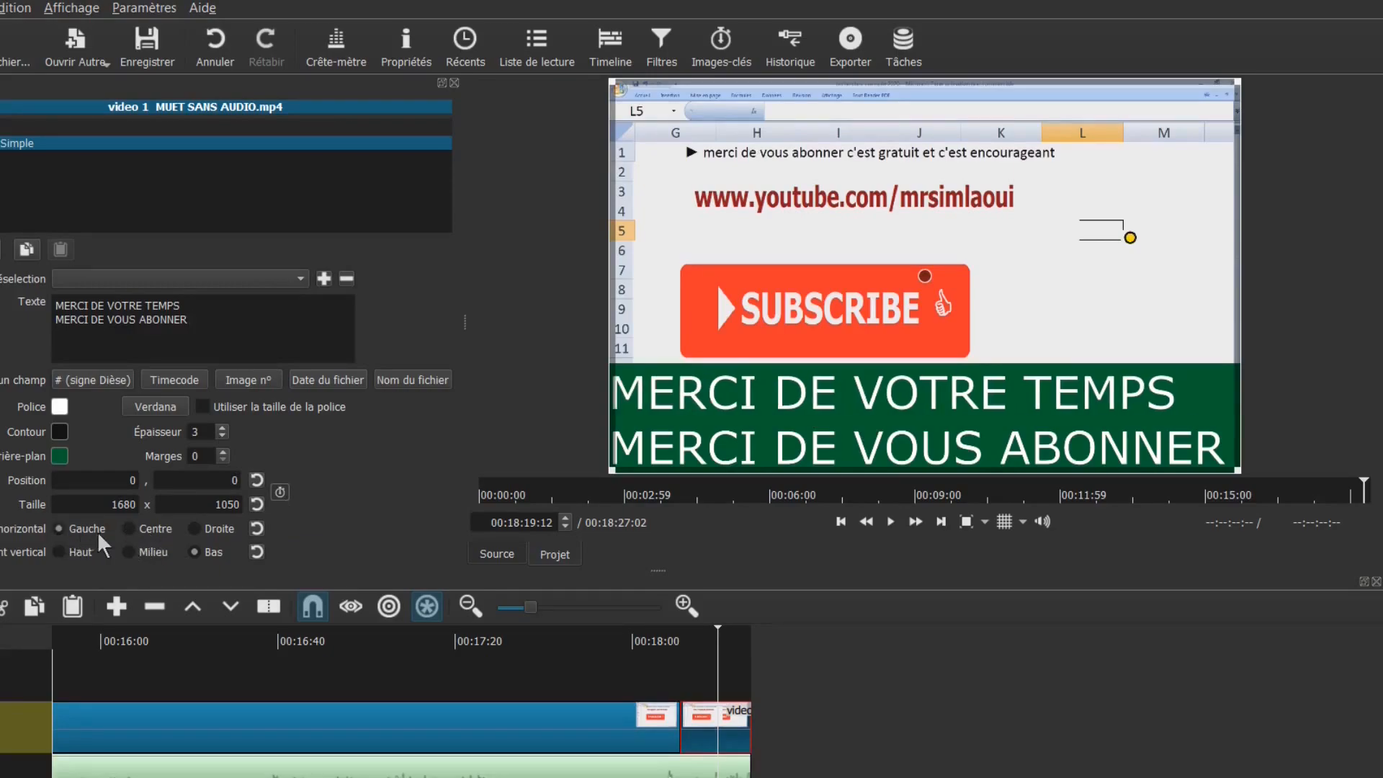
click(129, 531)
click(193, 529)
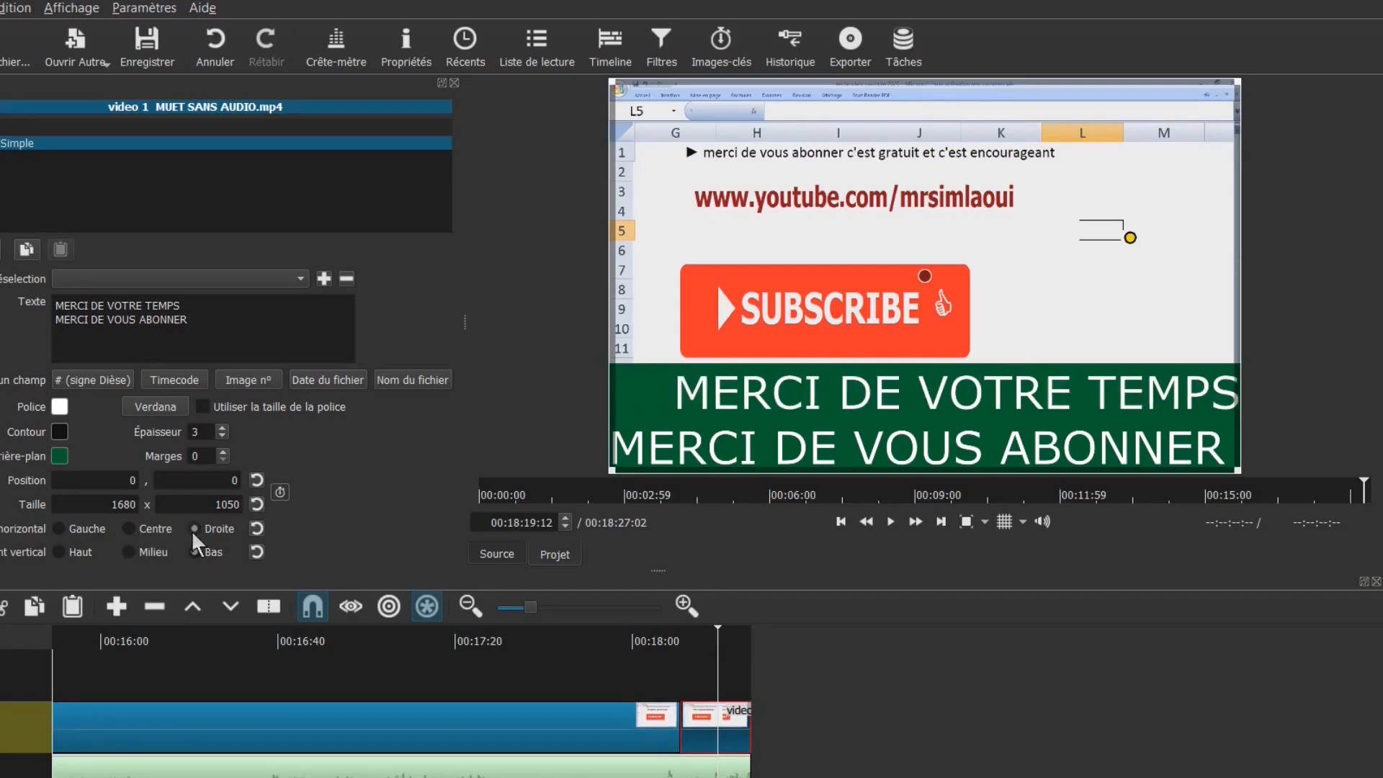
Anchor the text at the top of the frame (Haut) and put TEMPS on its own line
click(58, 553)
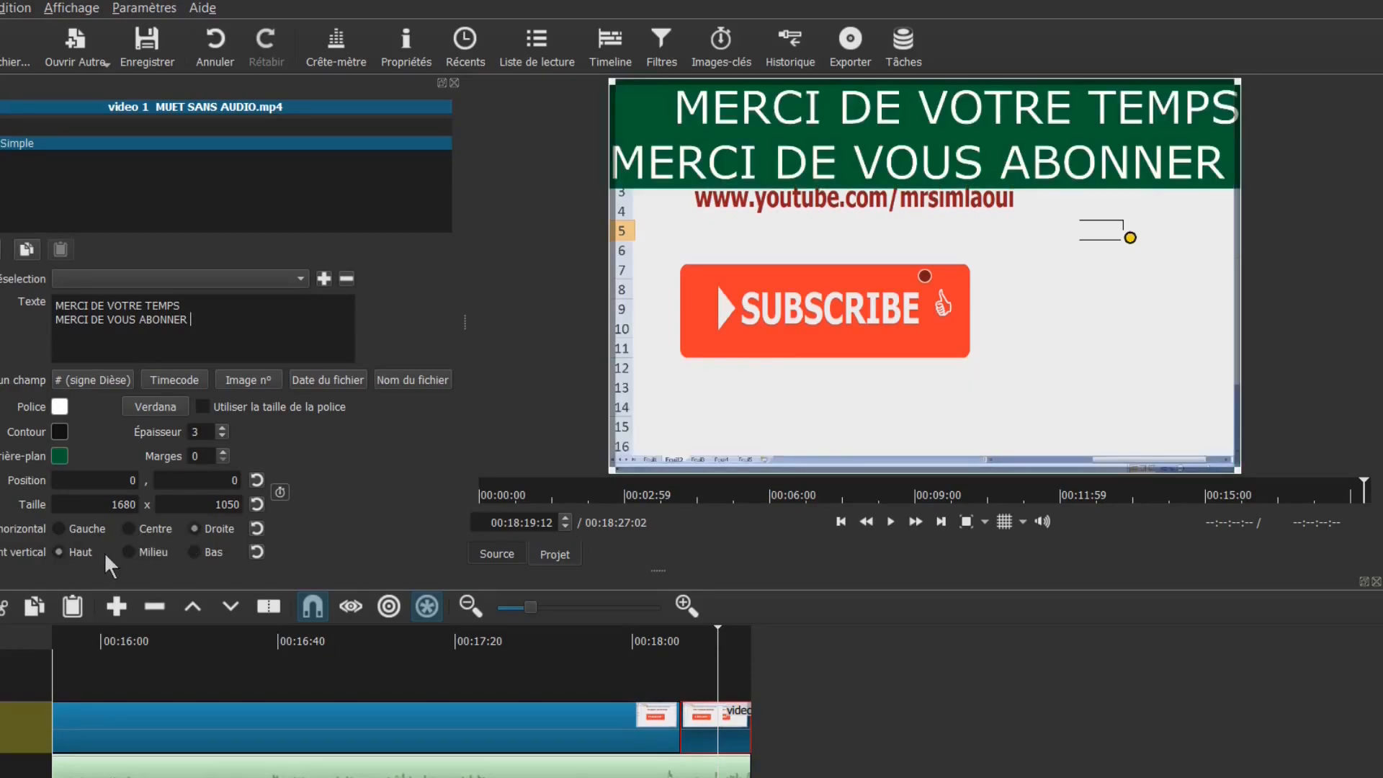
click(132, 551)
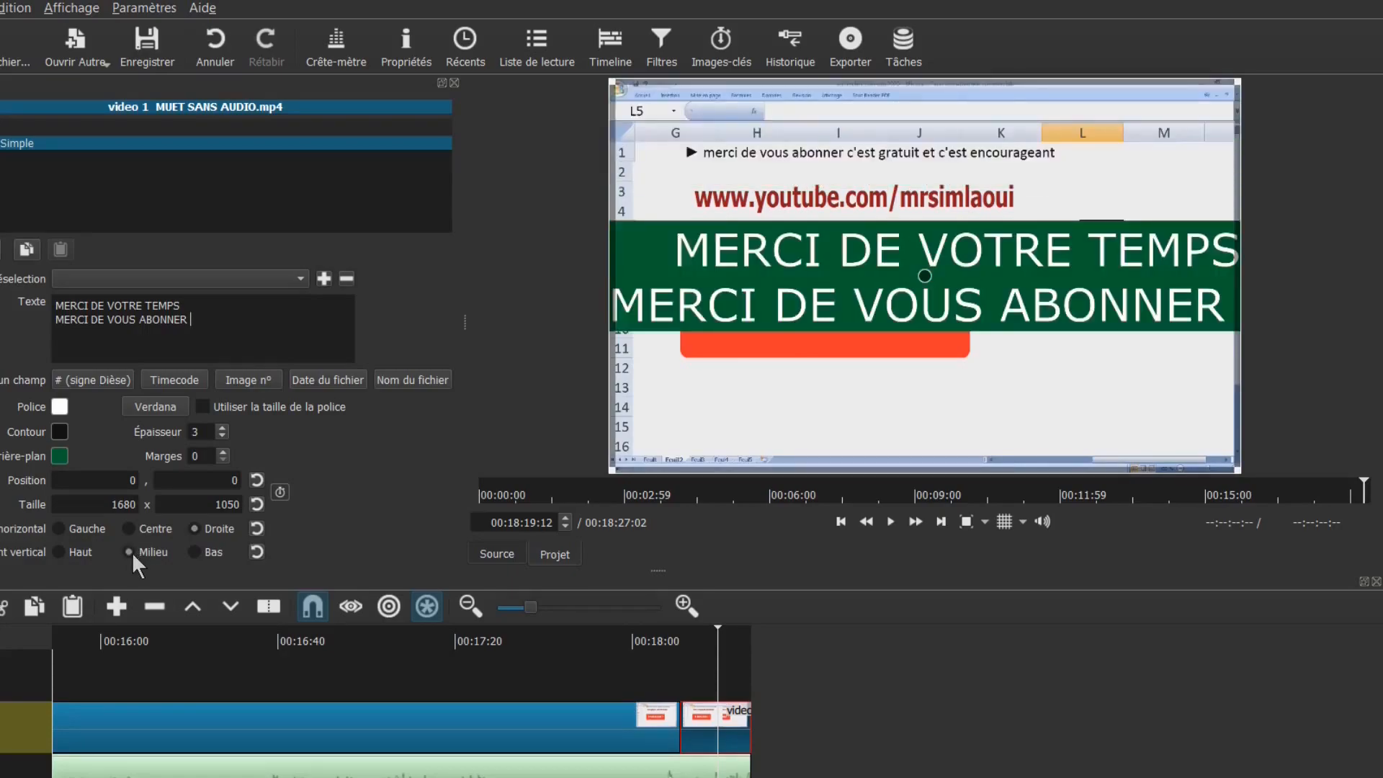
click(193, 552)
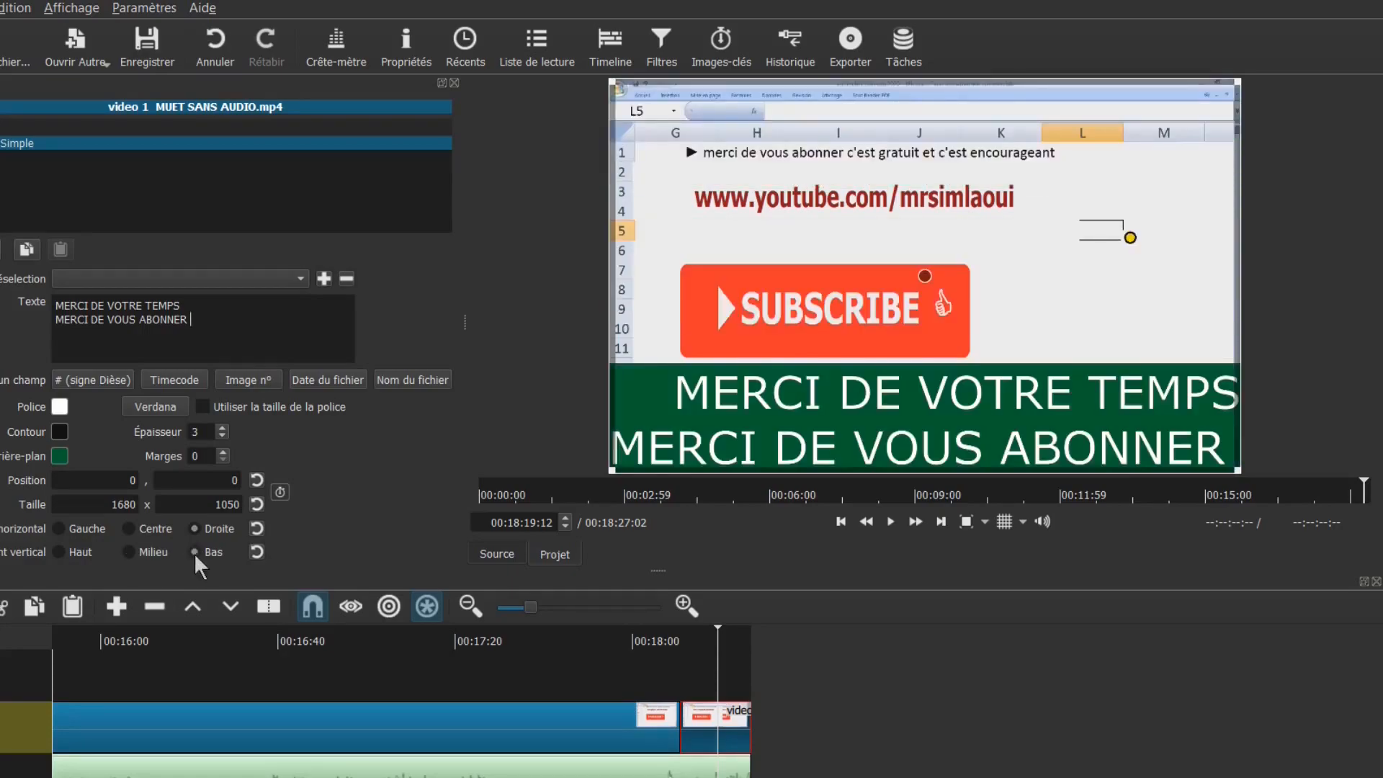
click(59, 553)
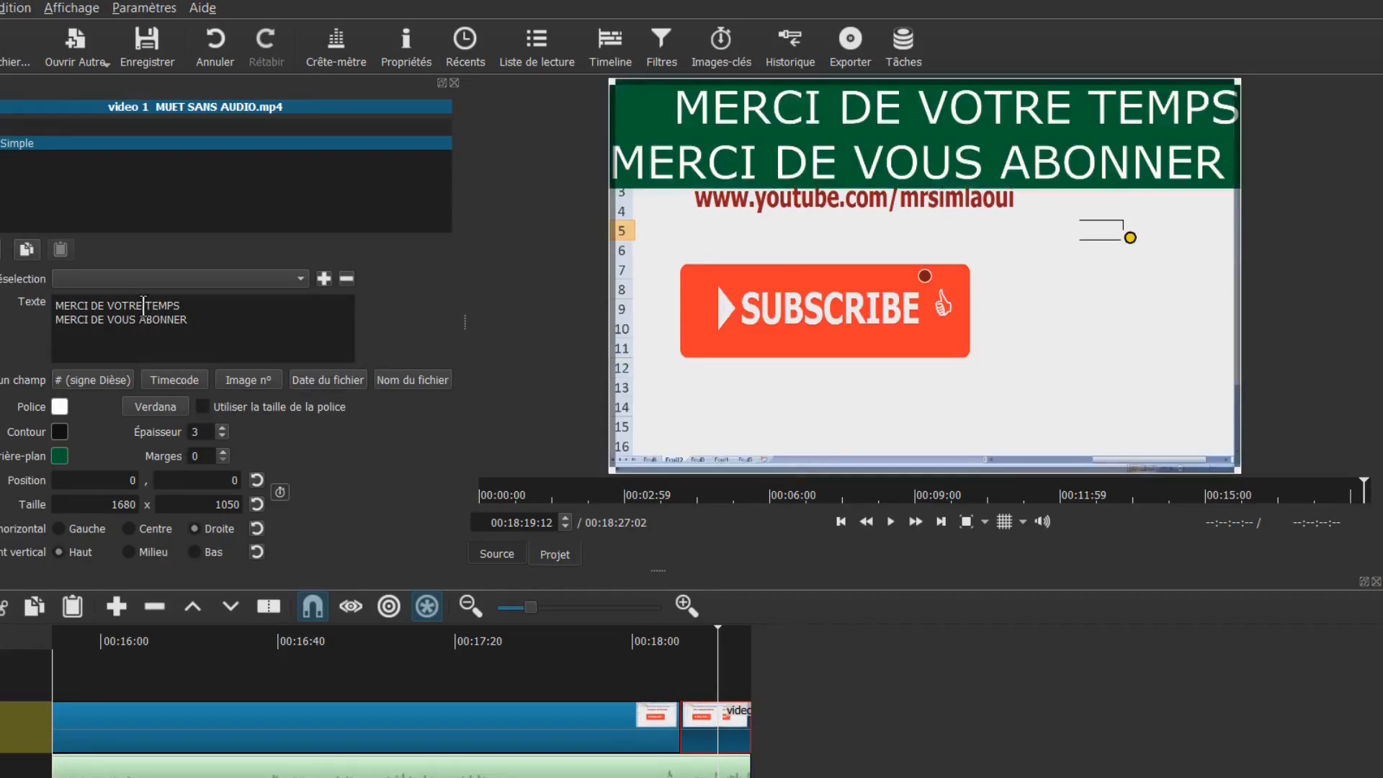
key(Return)
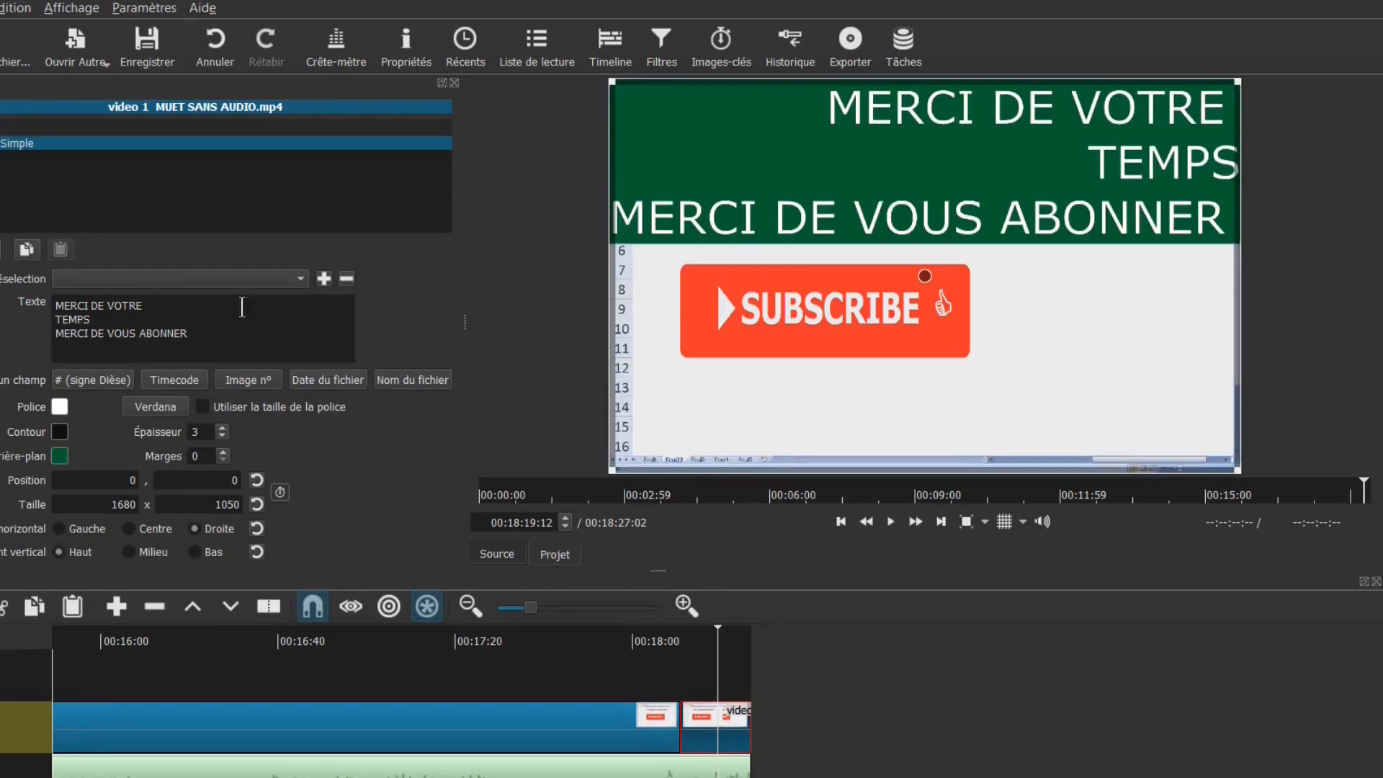
Break ABONNER onto its own line, centre the text, add a trailing line and a space before MERCI
click(141, 331)
key(Return)
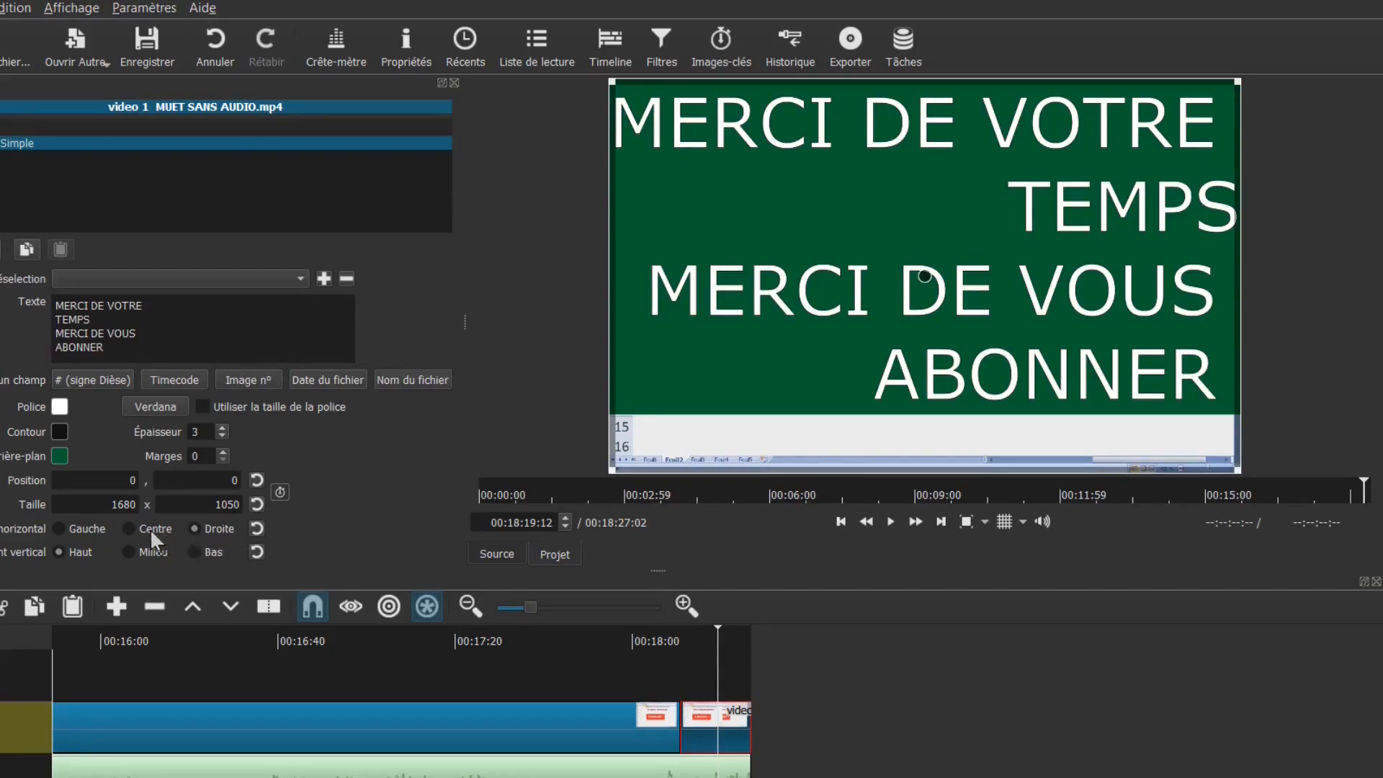
click(131, 529)
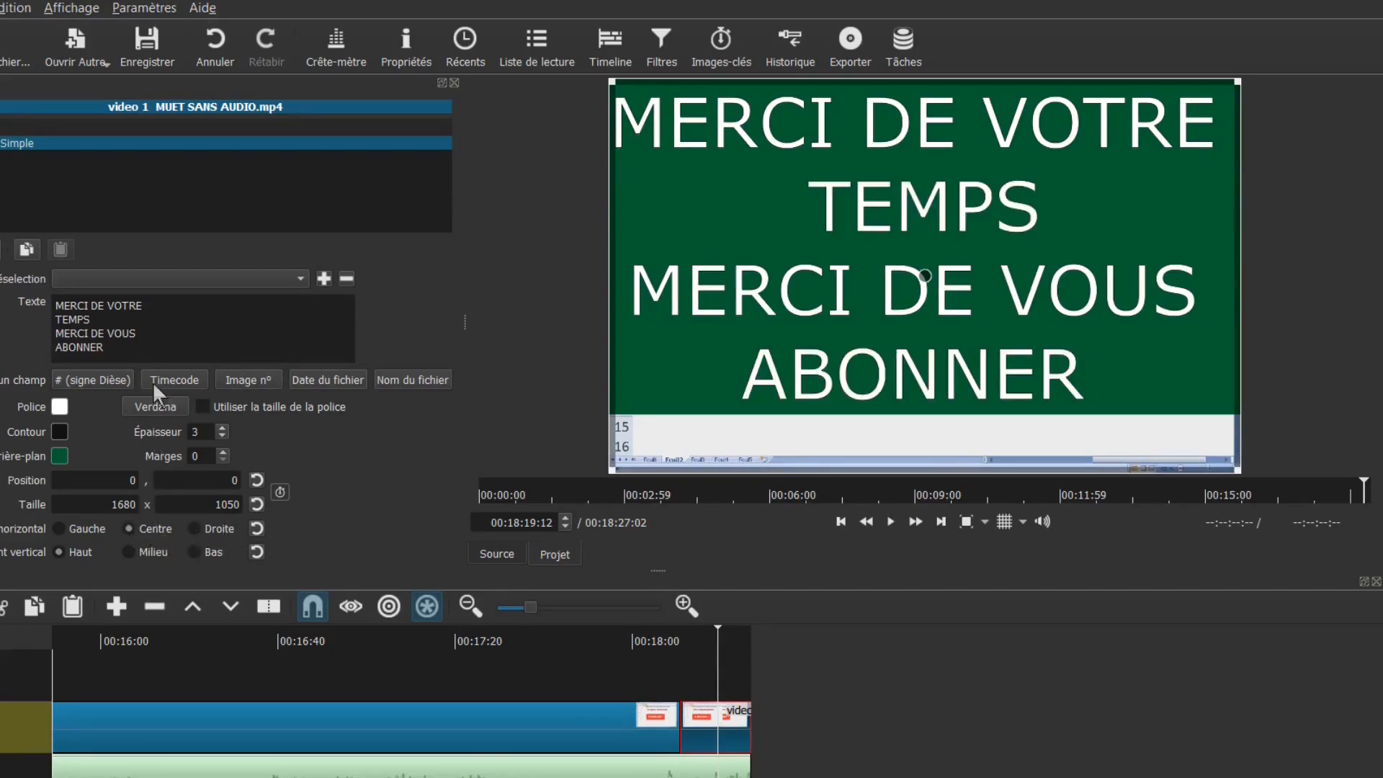
key(Return)
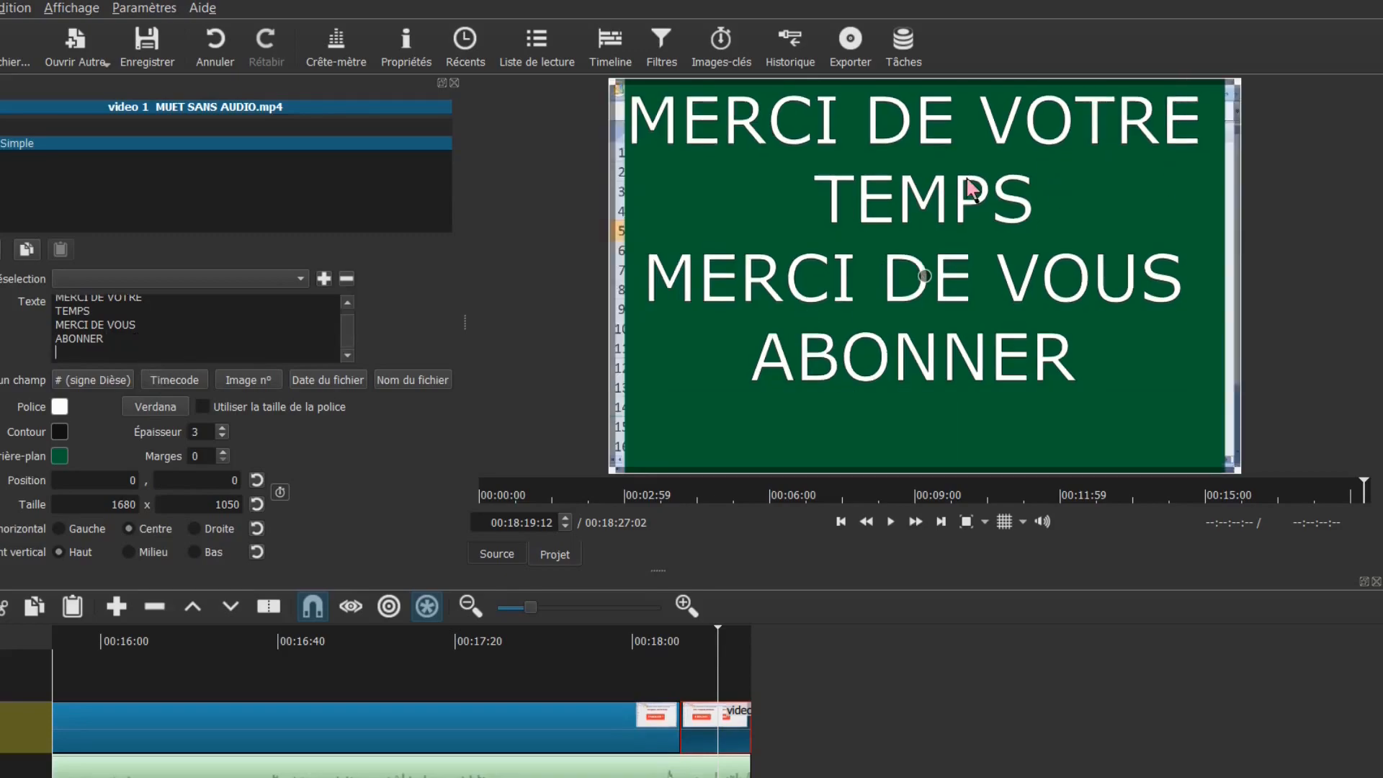
click(158, 301)
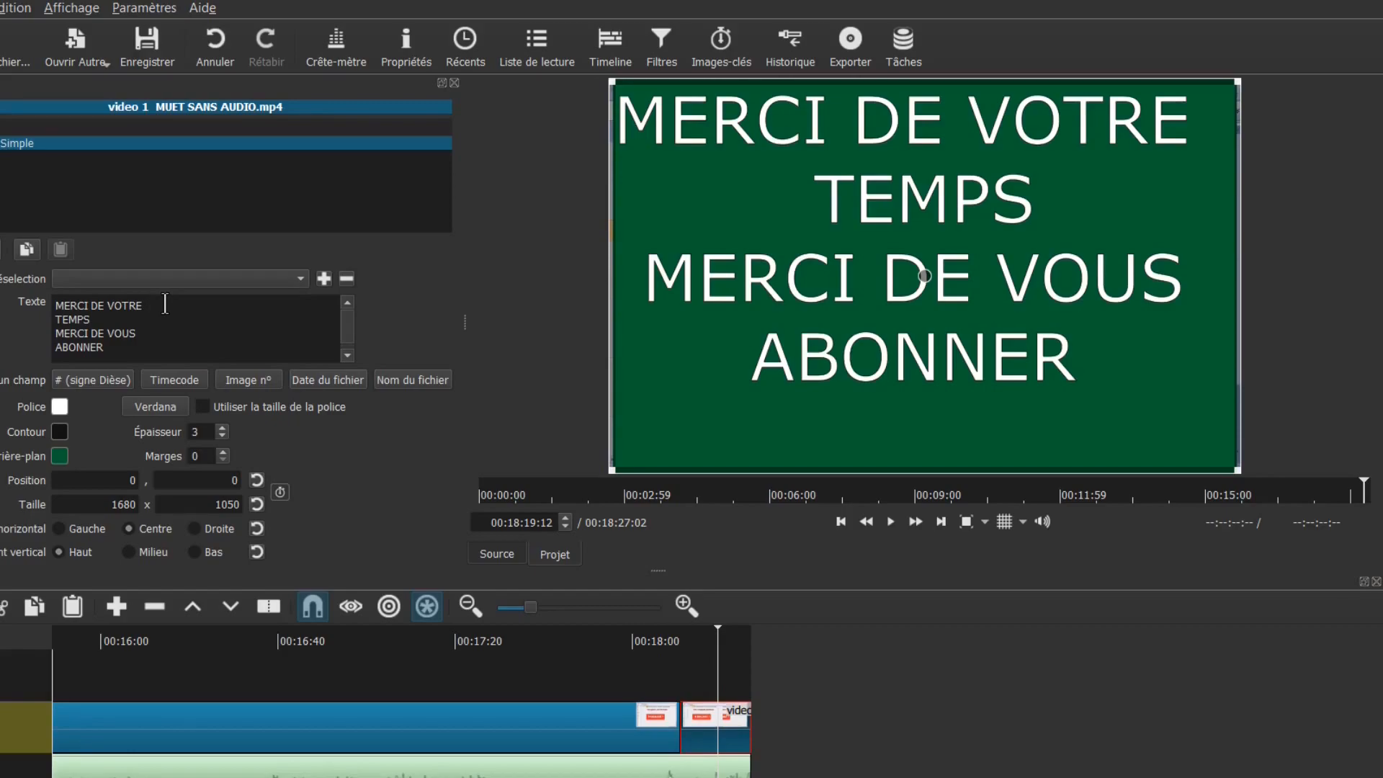
key(Home)
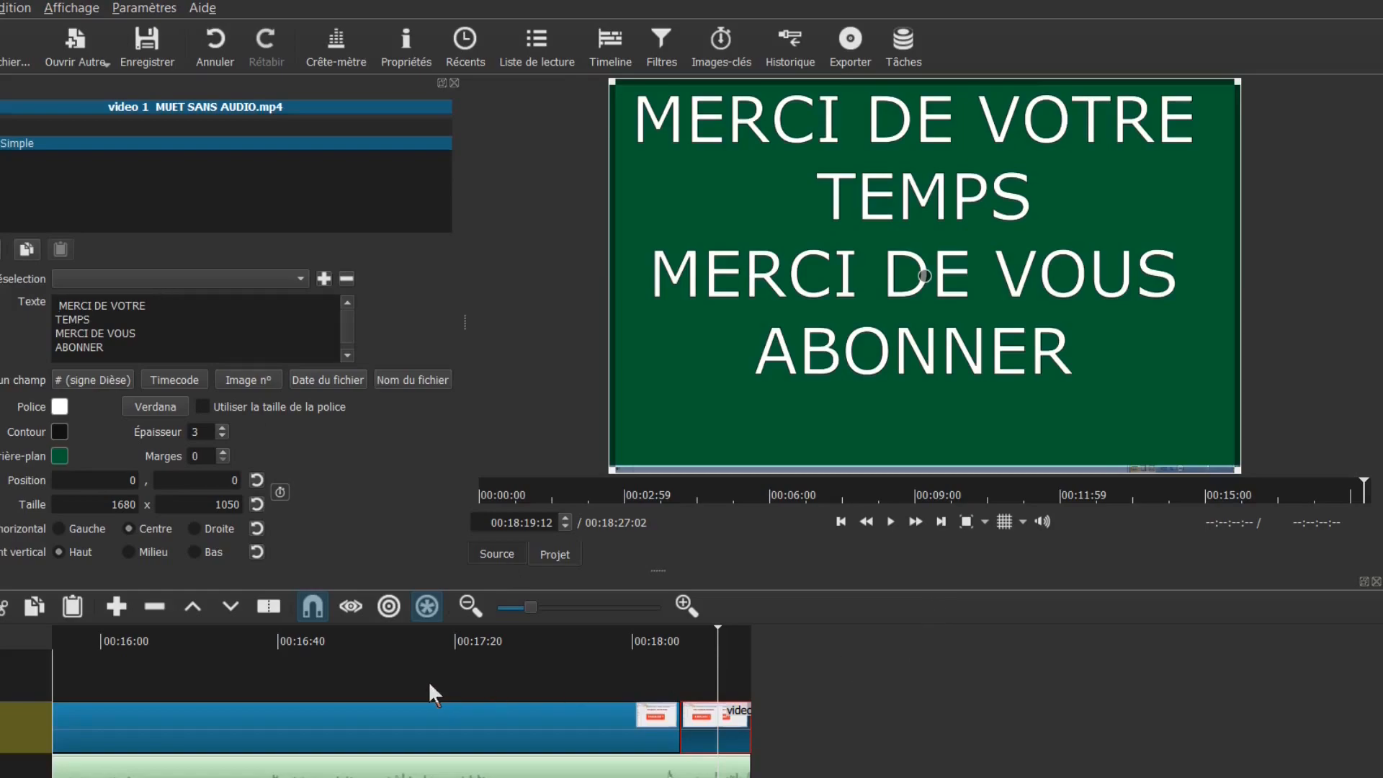
Split the video 1 clip at about 00:14:03
click(276, 675)
click(487, 675)
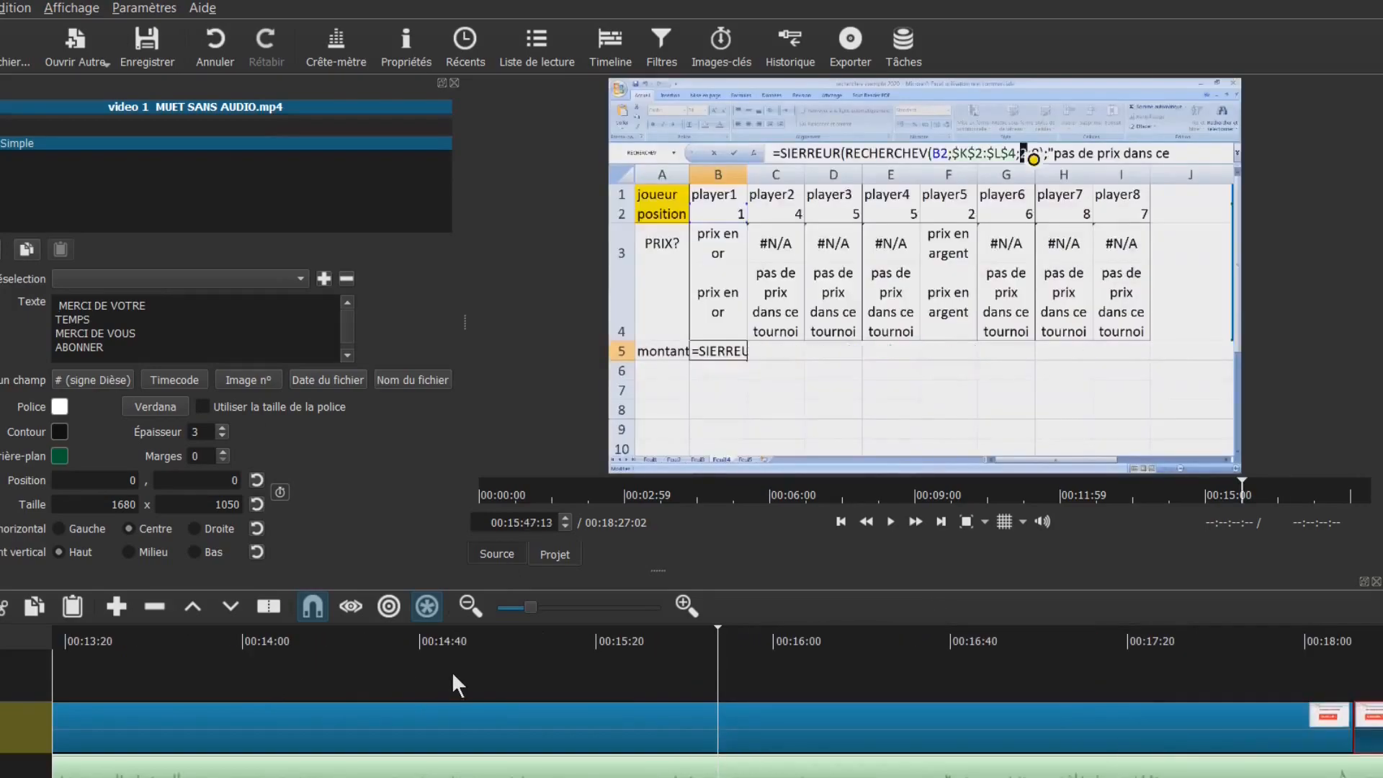
click(483, 672)
click(629, 670)
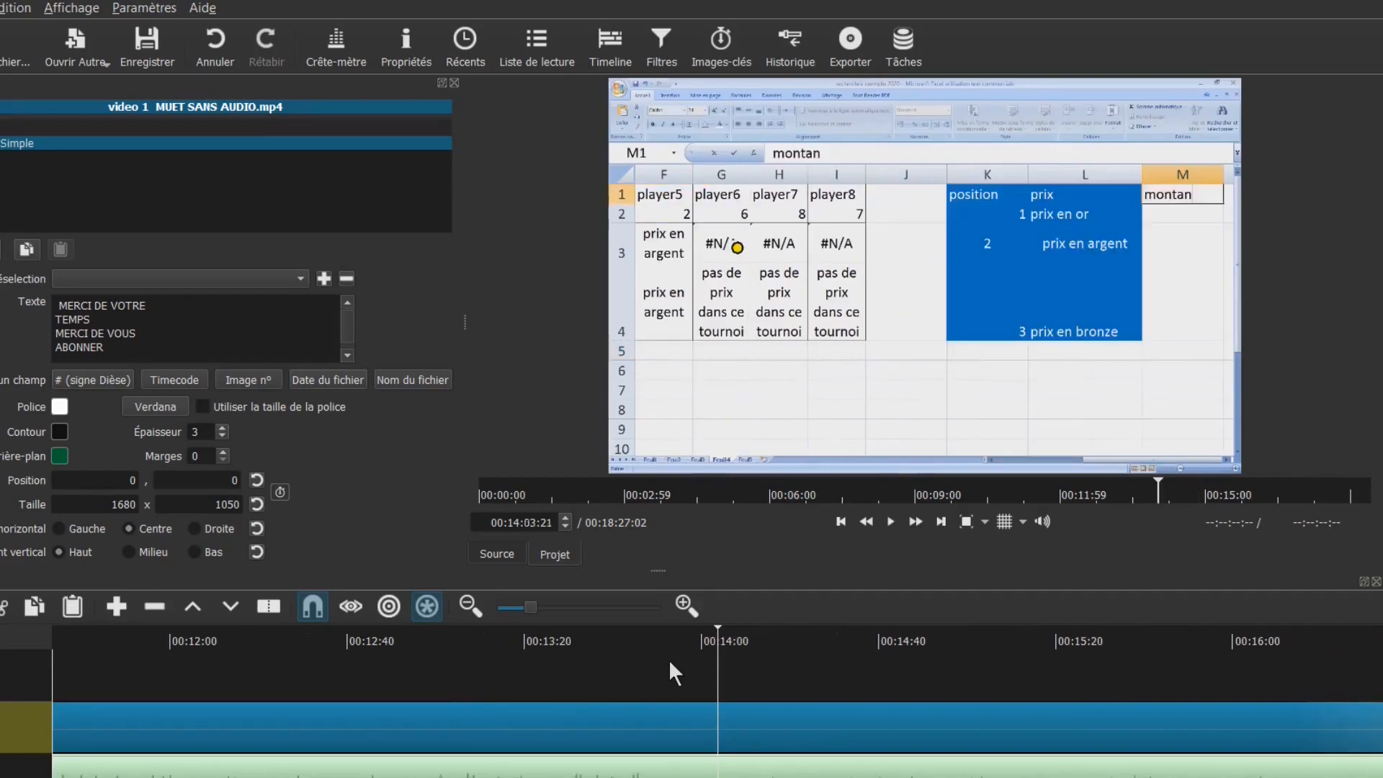
click(644, 659)
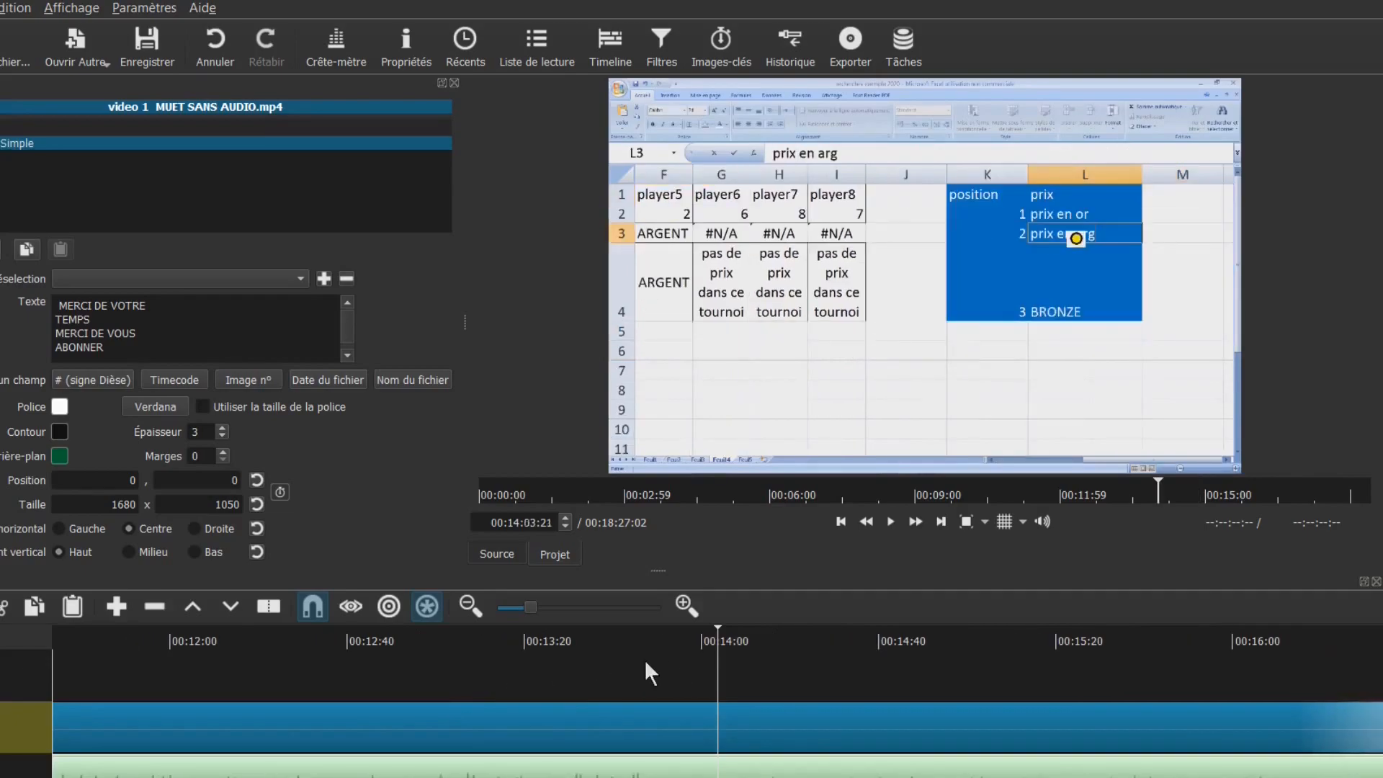
click(638, 728)
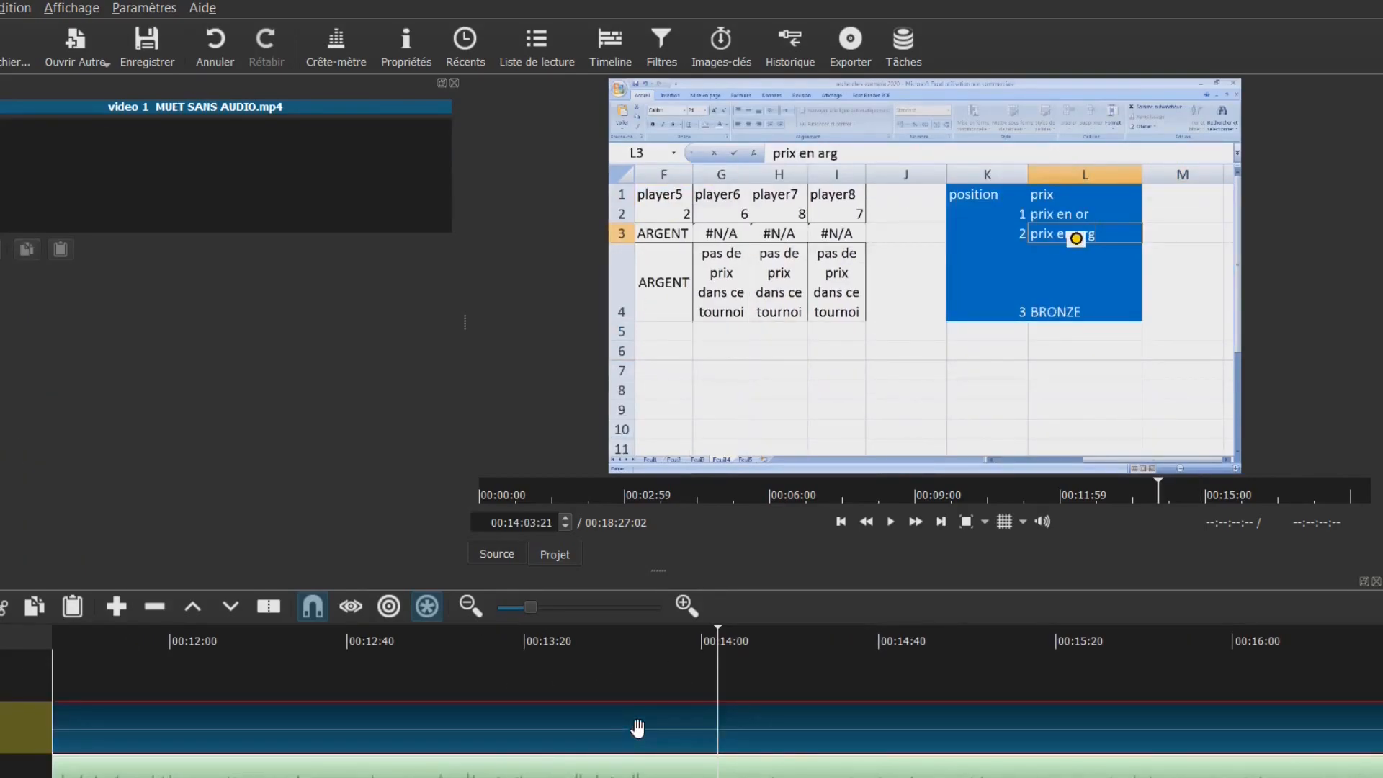
key(s)
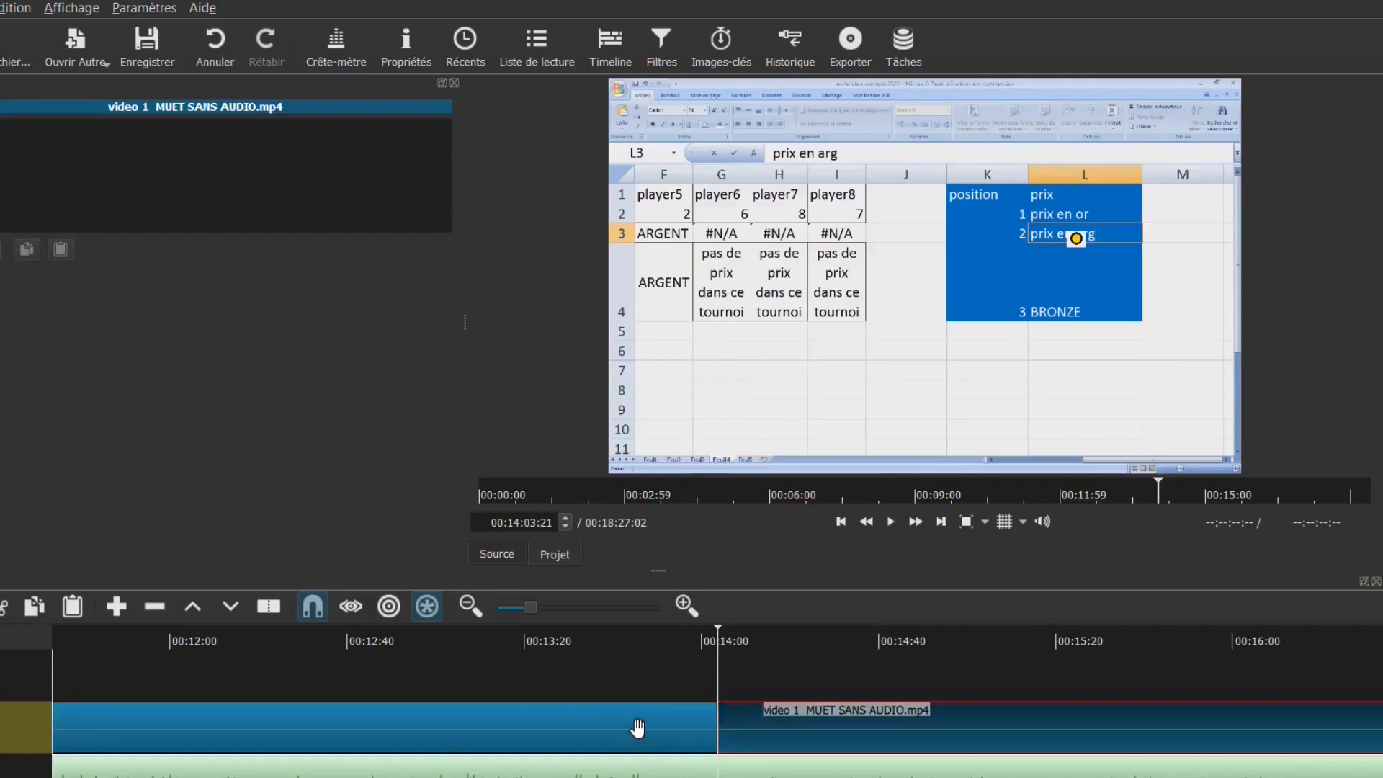
Split the clip again at 00:14:15:12 and select the short piece between the cuts
click(768, 651)
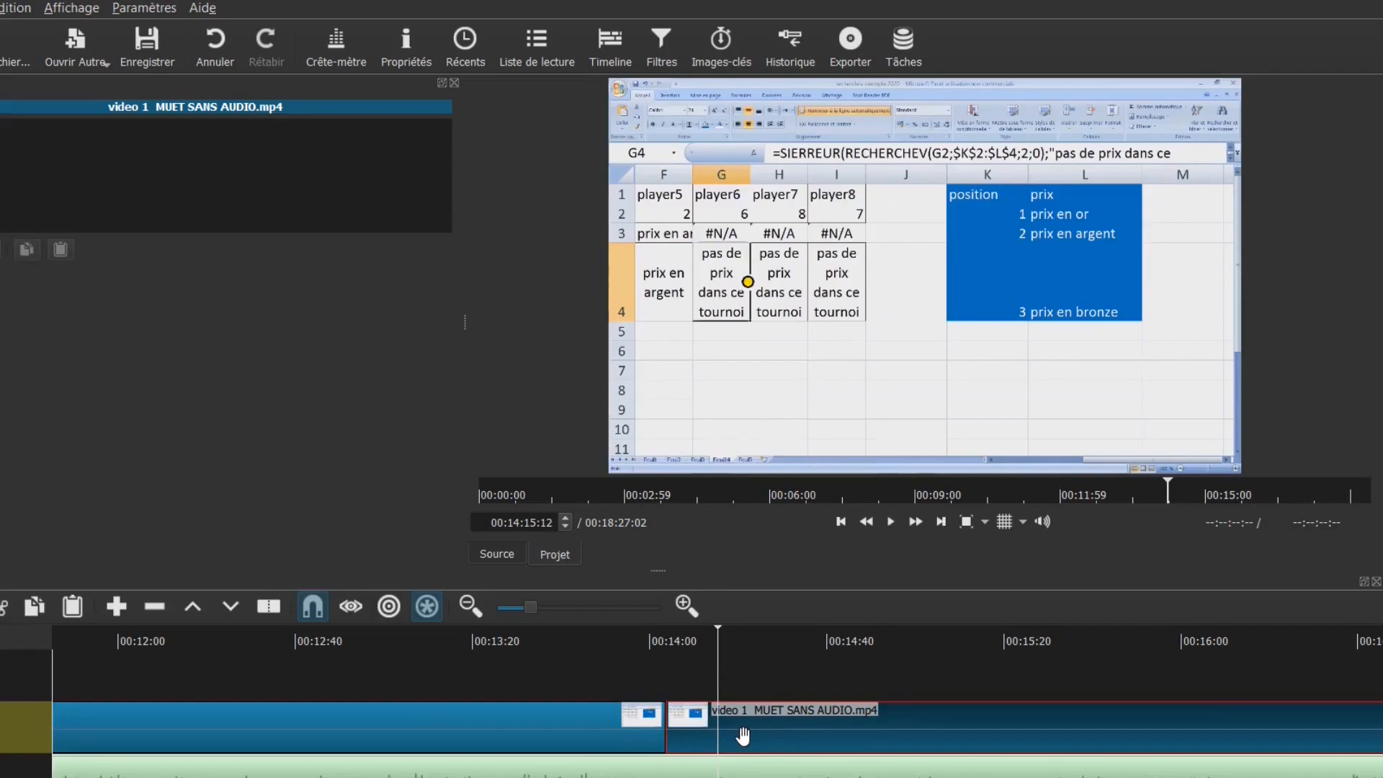
key(s)
click(701, 646)
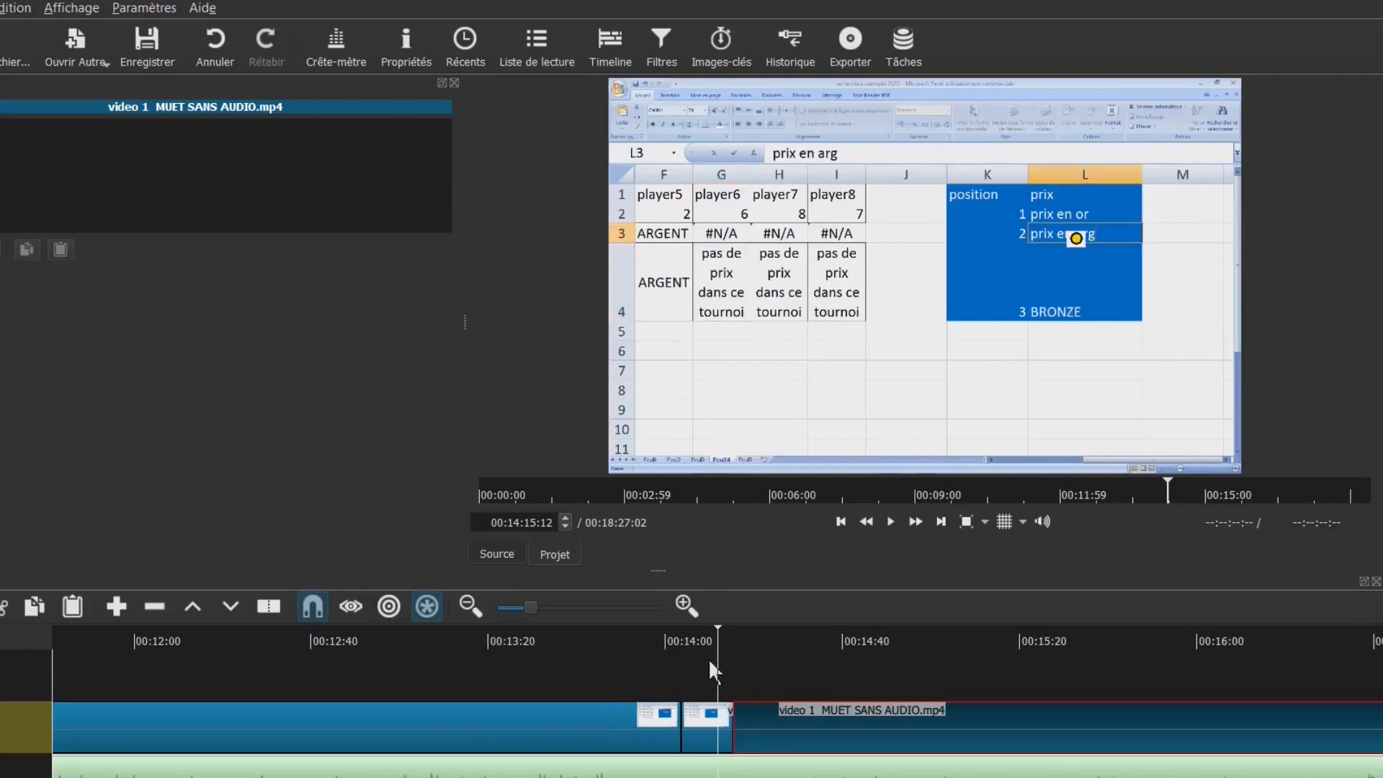
click(704, 731)
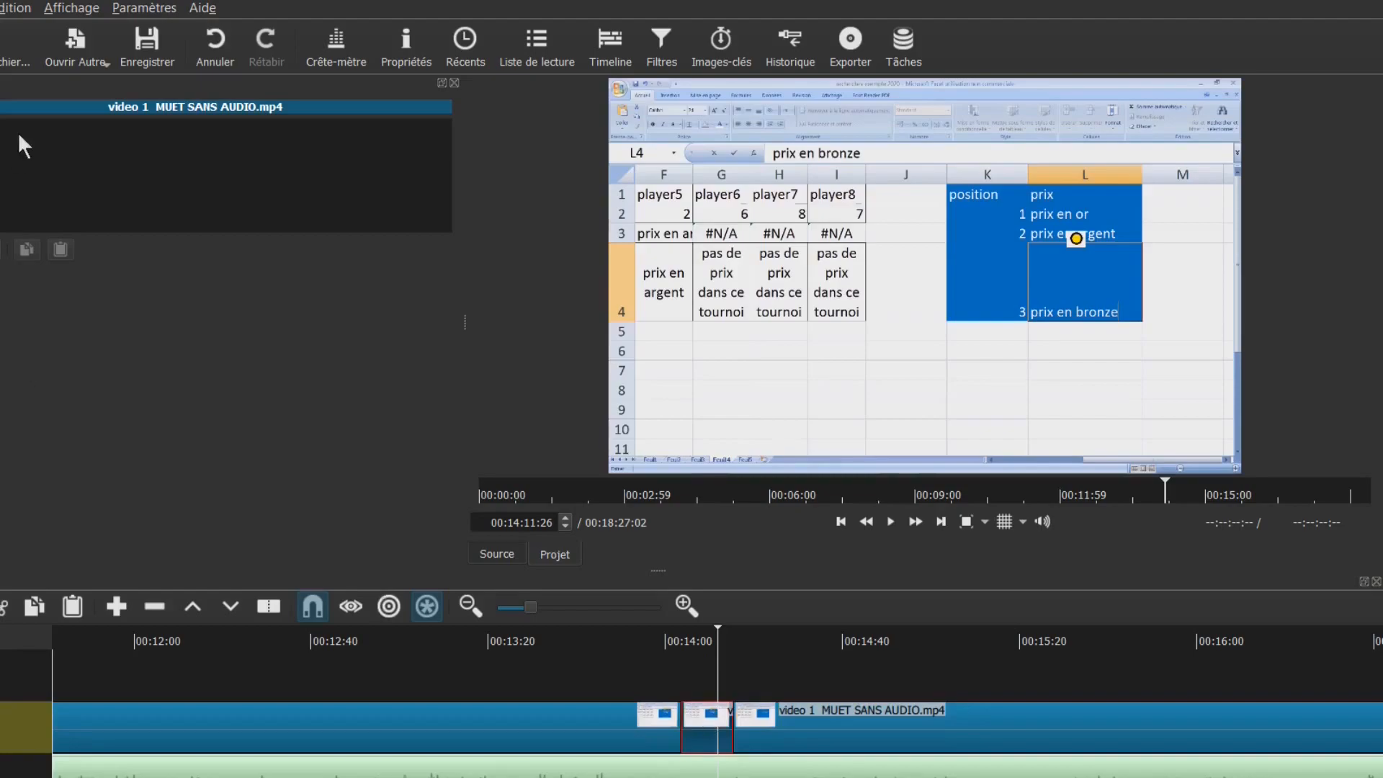
Add a Texte: Simple filter to the short clip, found by searching 'tex'
click(0, 250)
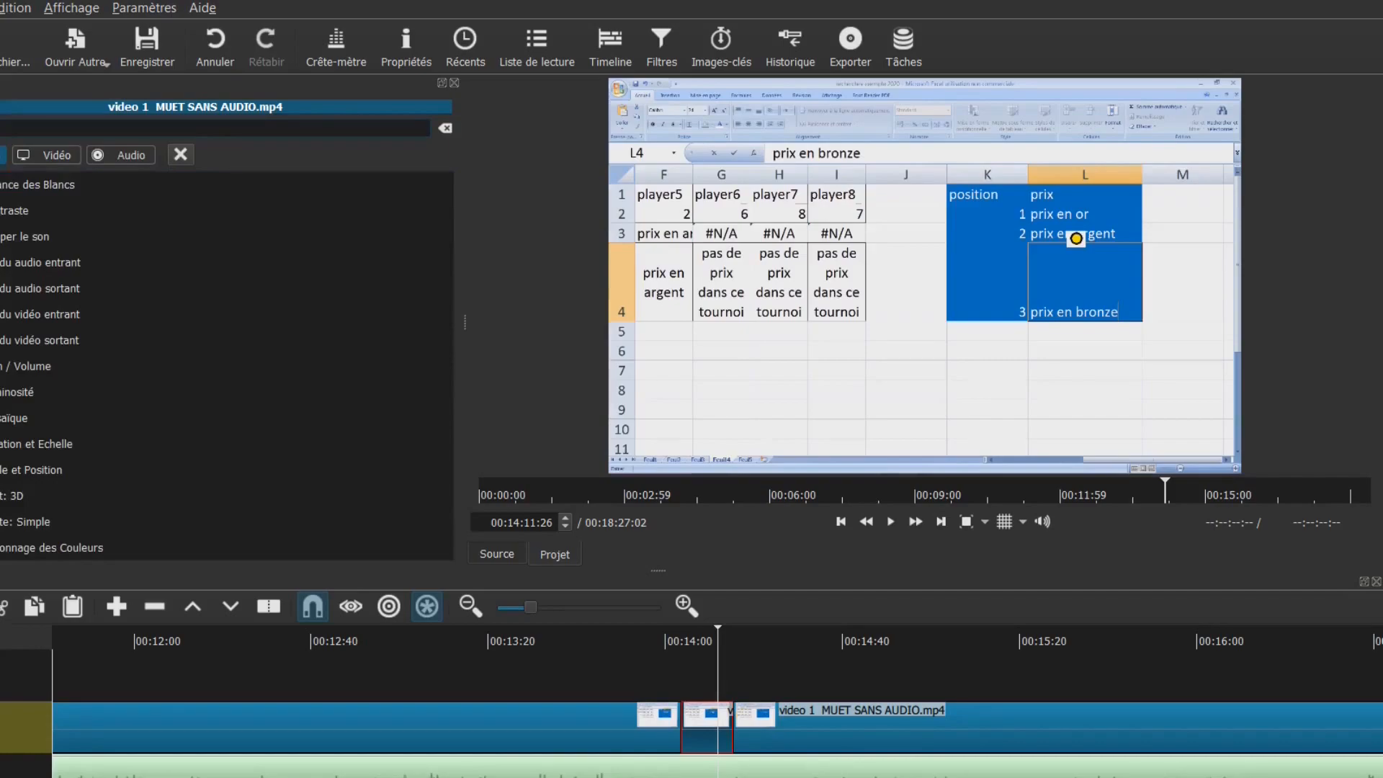
text(tex)
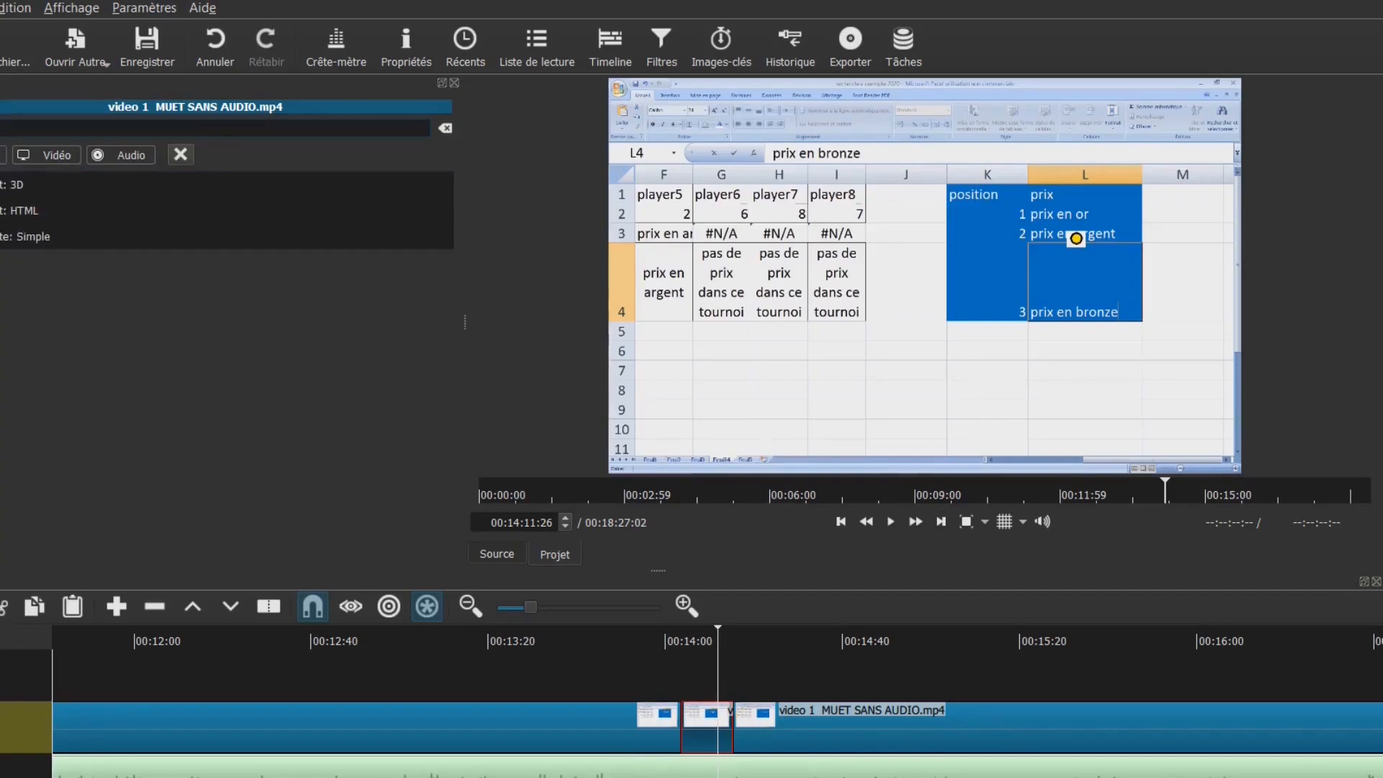
click(1, 245)
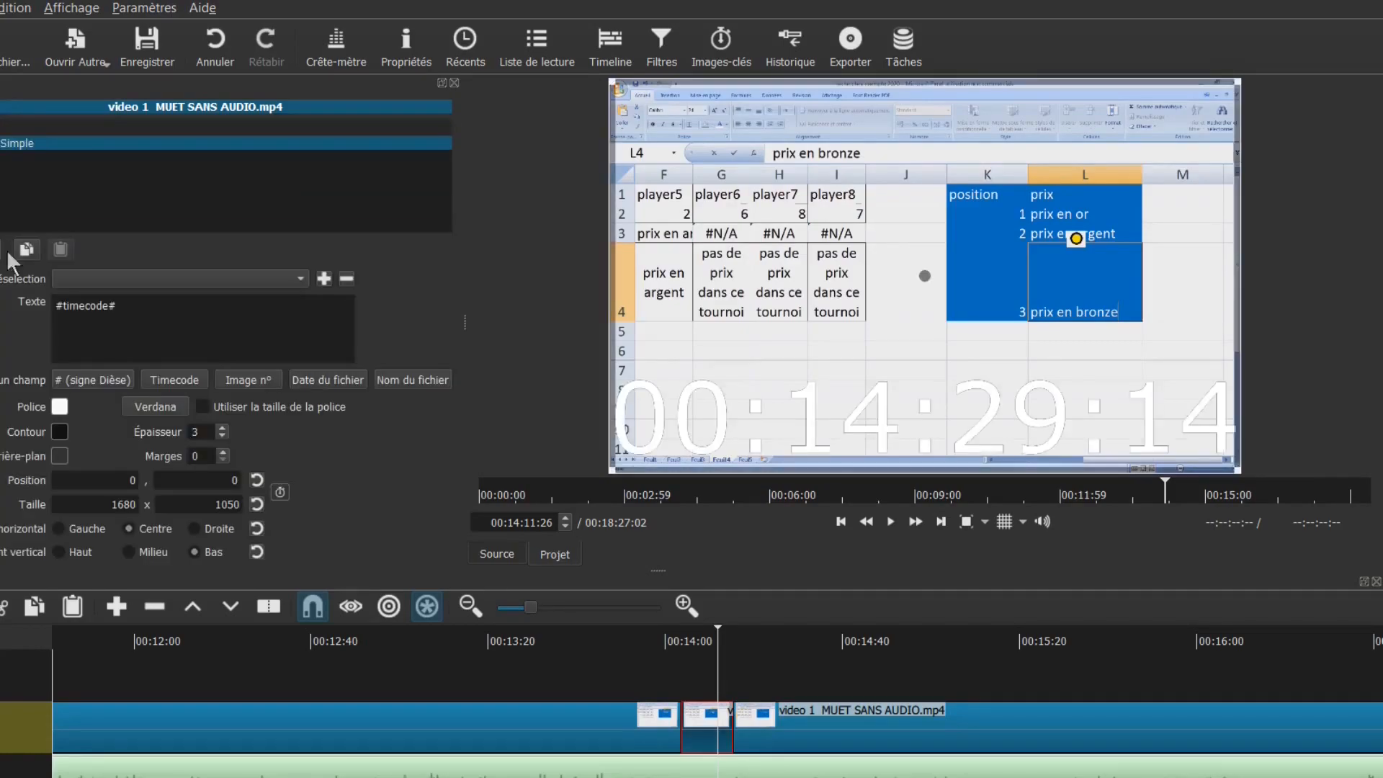
Replace the #timecode# placeholder with EXEMPLE and bring up the Arrière-plan colour chooser
drag(154, 312, 6, 305)
text(E)
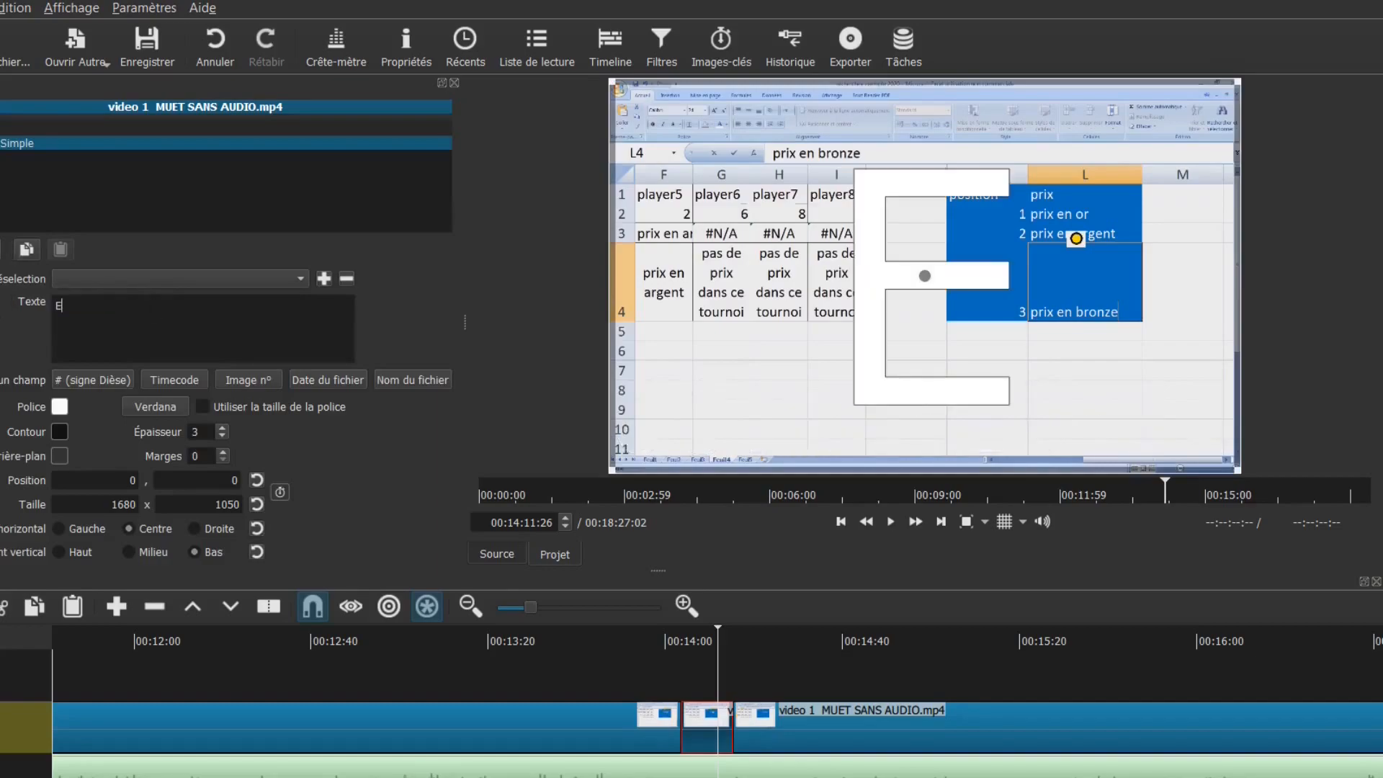
text(XEMPLE)
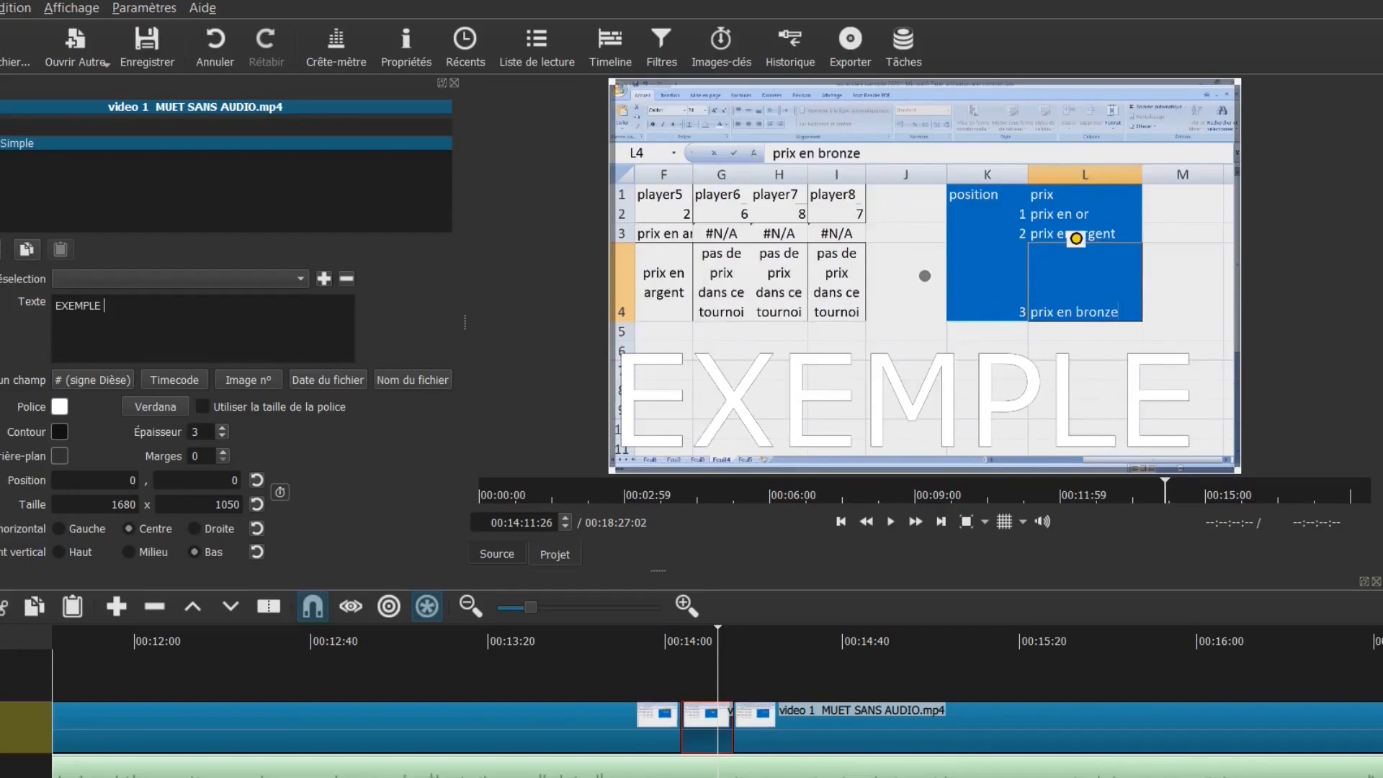
click(59, 455)
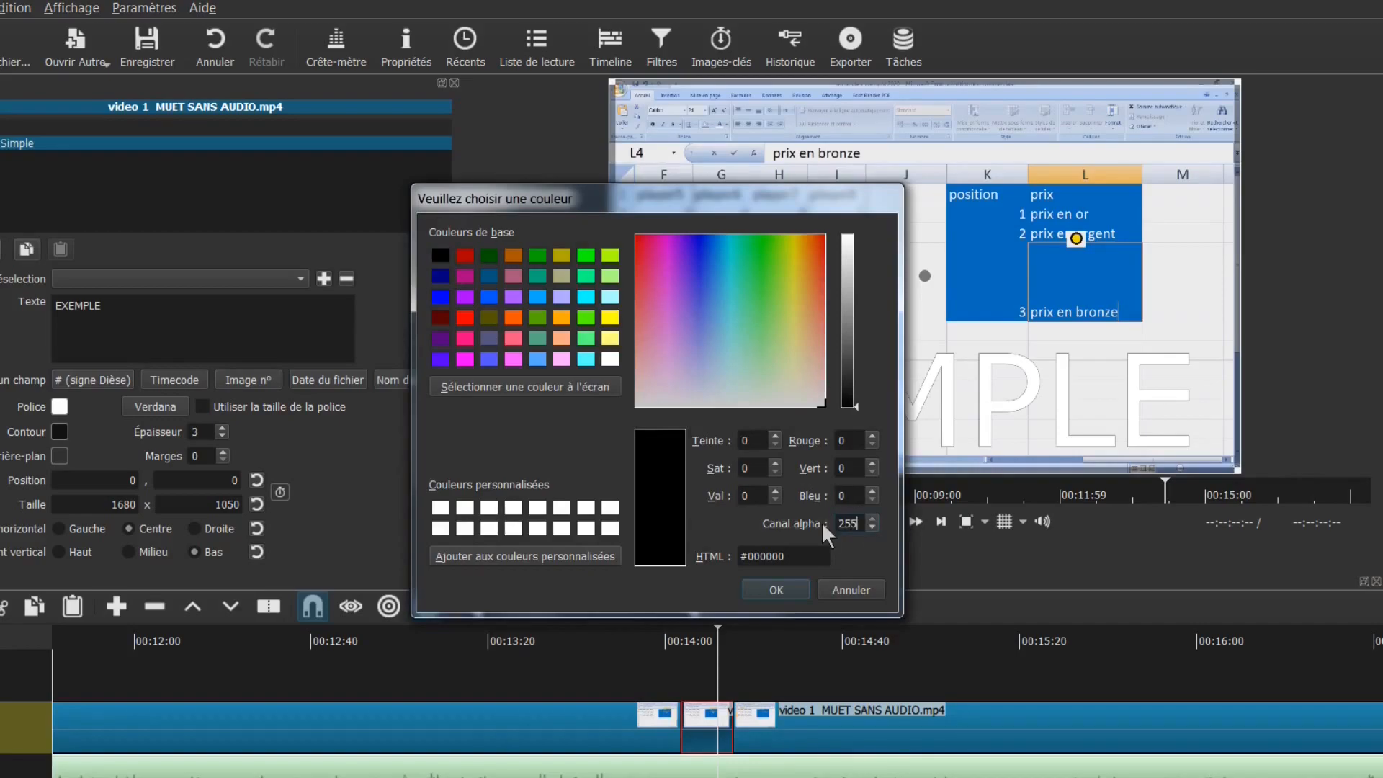
Confirm a black background for EXEMPLE, then add a line and leading spaces to reposition the word
key(Return)
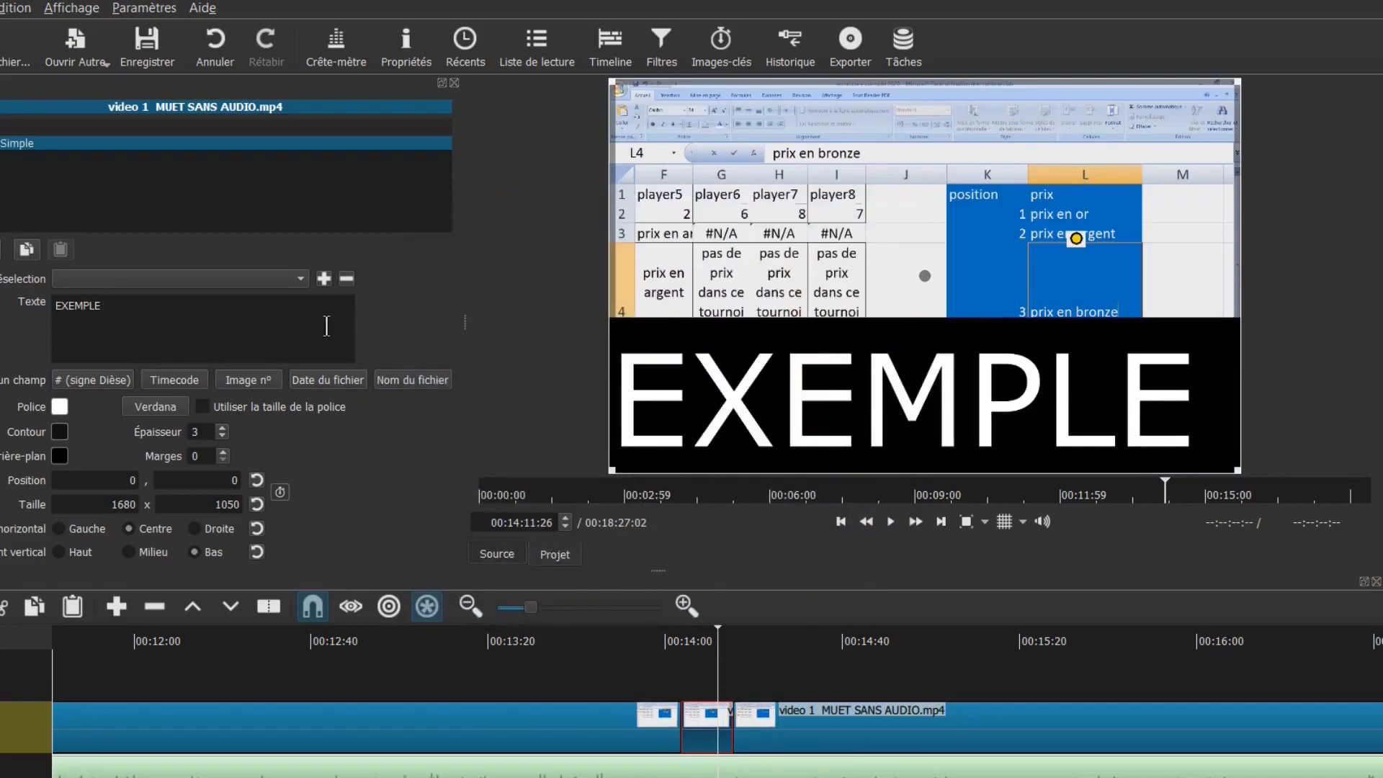
key(Return)
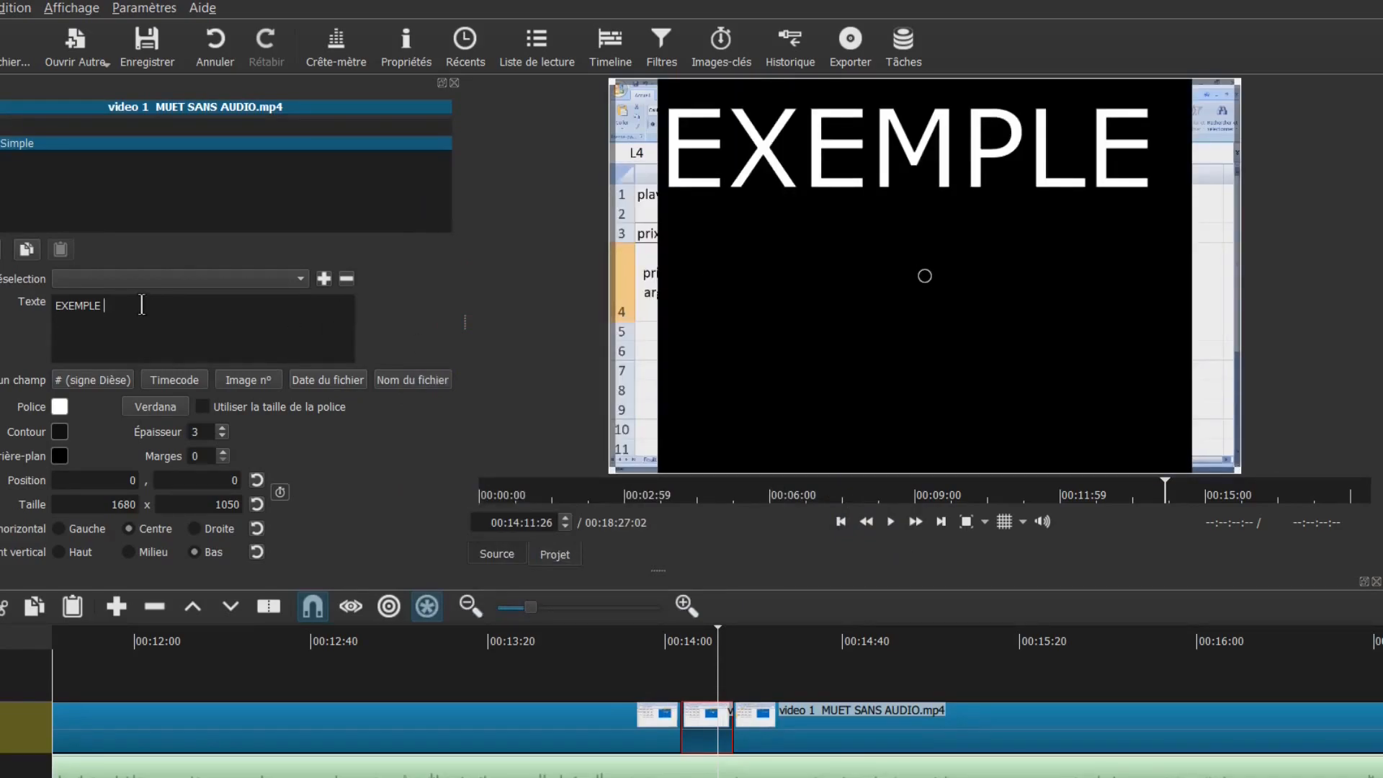
key(Home)
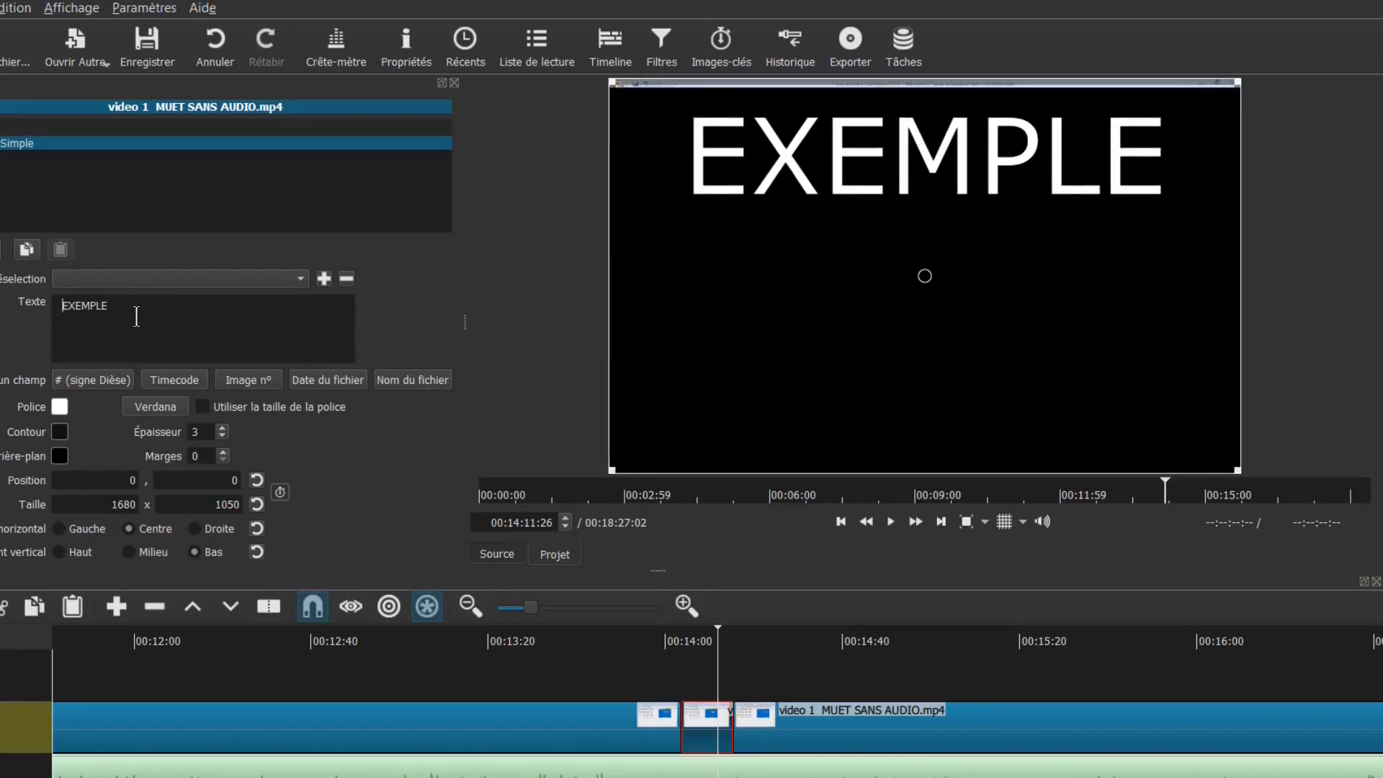
Move the playhead from about 00:13:57 back to 00:00:00 and open the Fichier menu
click(652, 657)
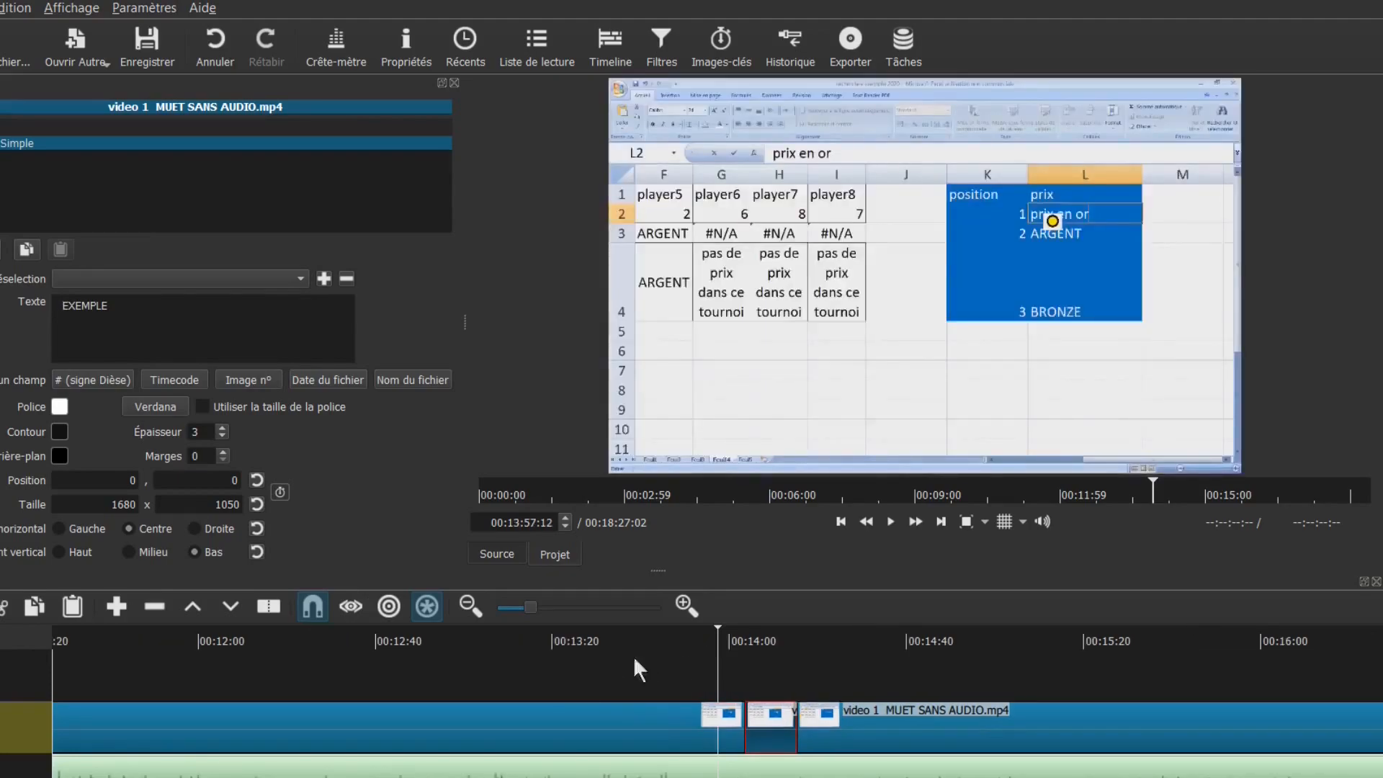
click(437, 667)
click(352, 668)
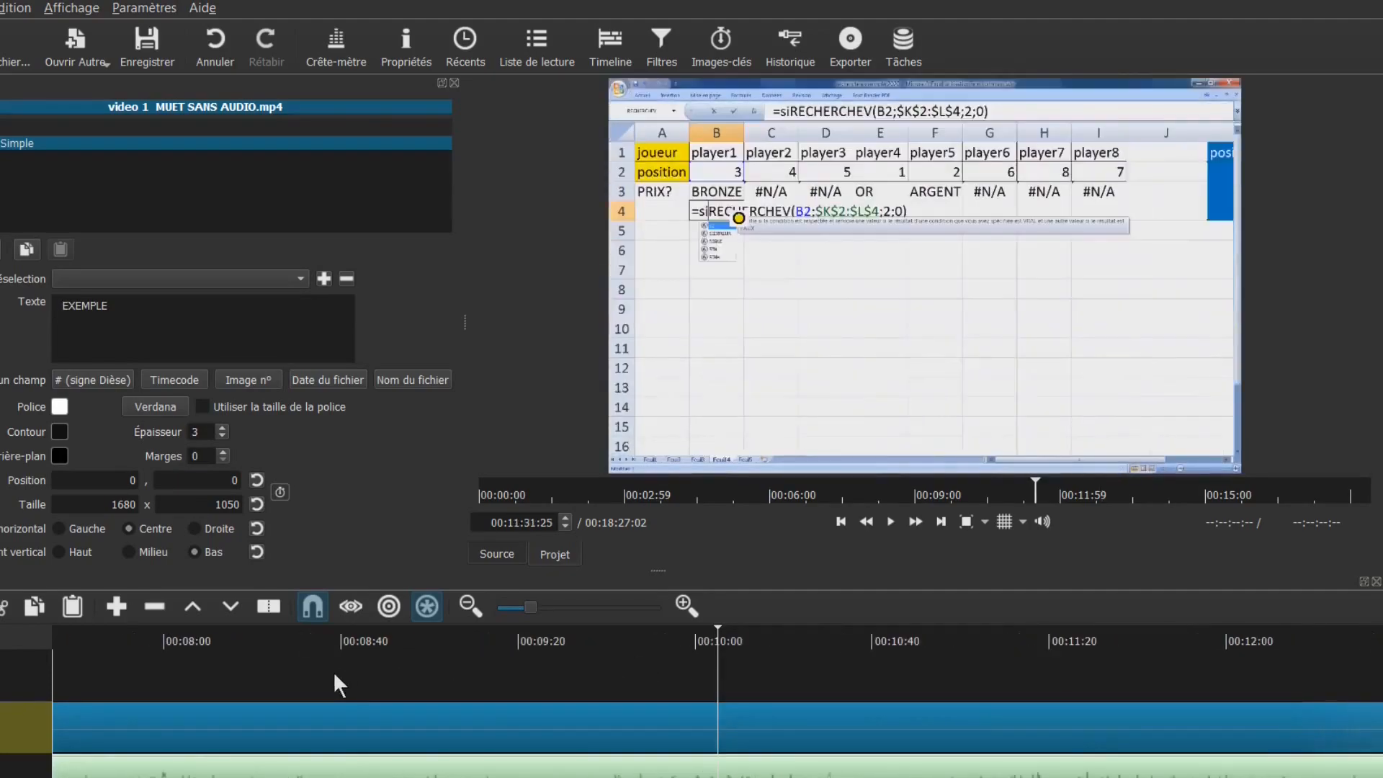
click(314, 671)
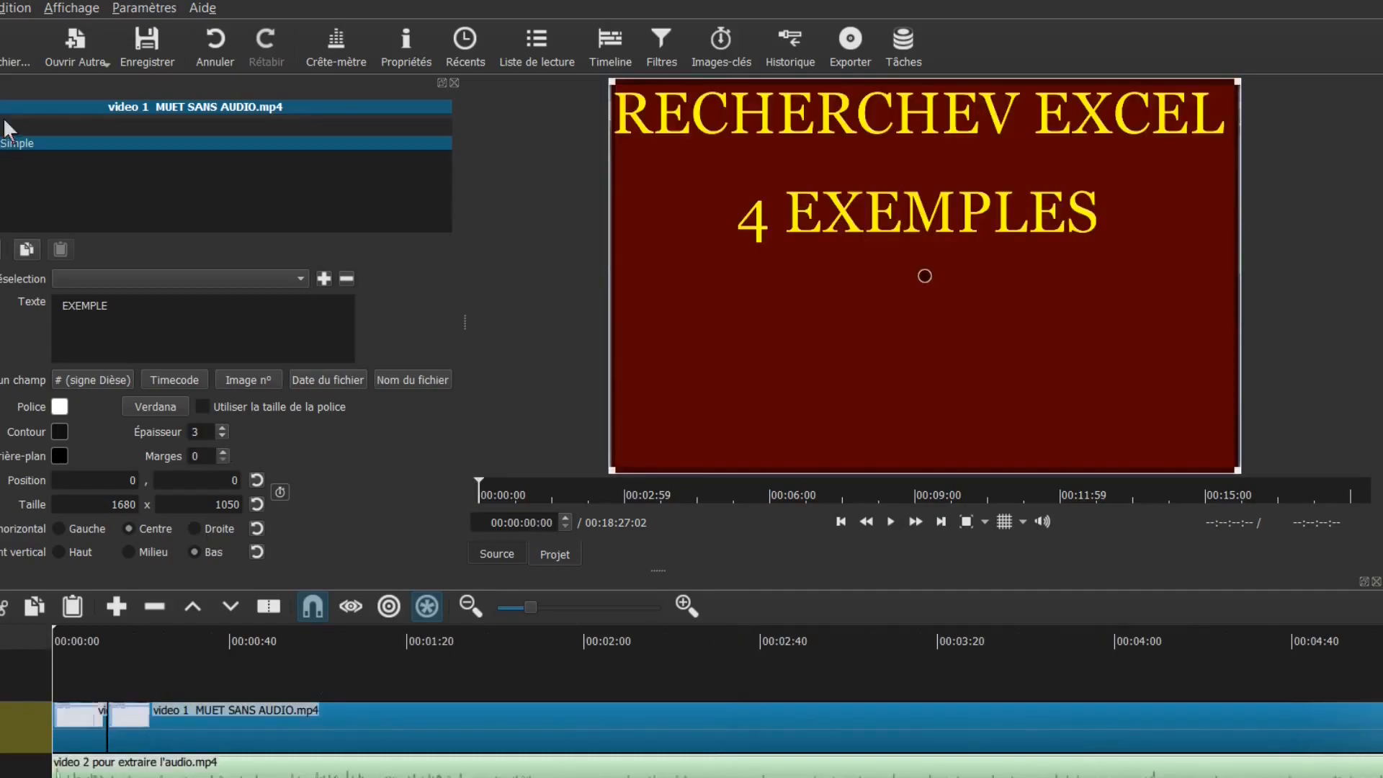
click(0, 8)
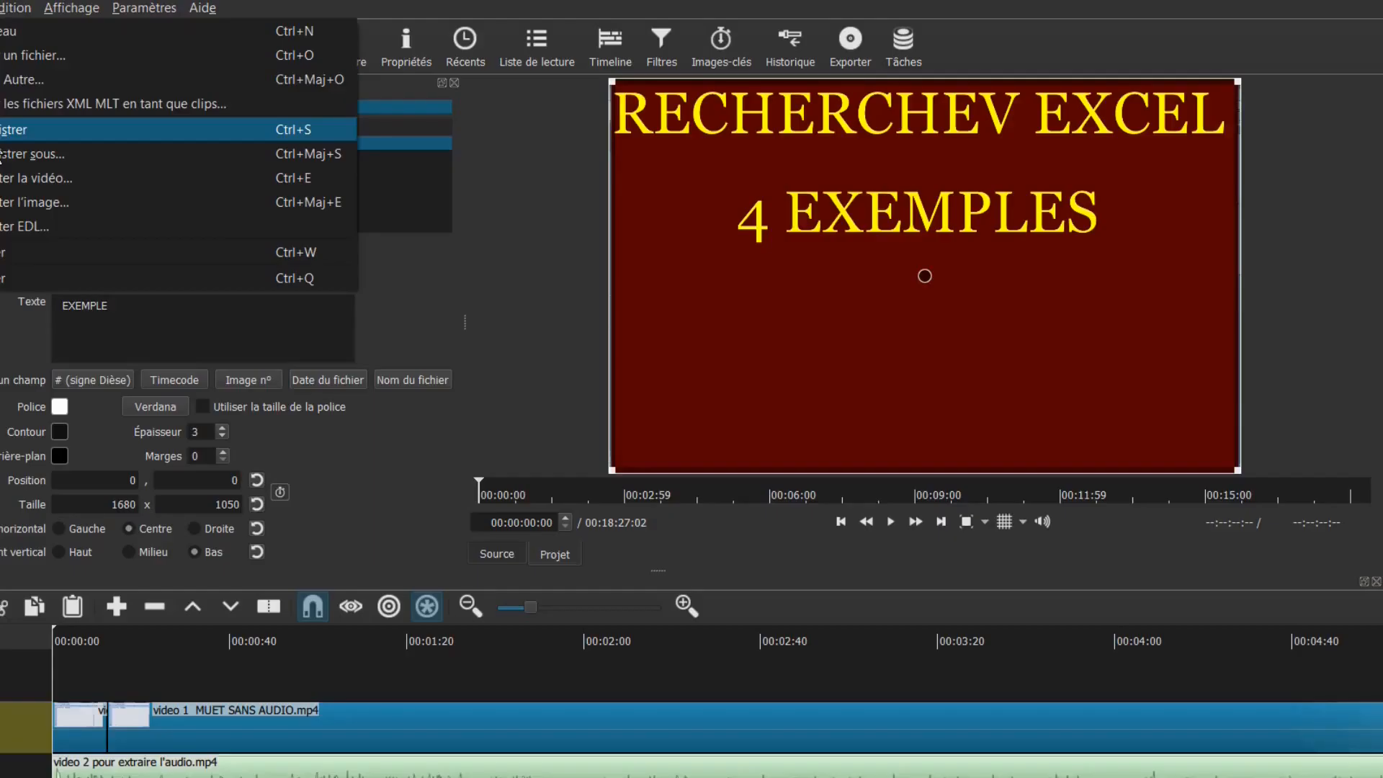
Save the project as 'VIDEO PROJET 1.mlt' with Fichier > Enregistrer
click(64, 648)
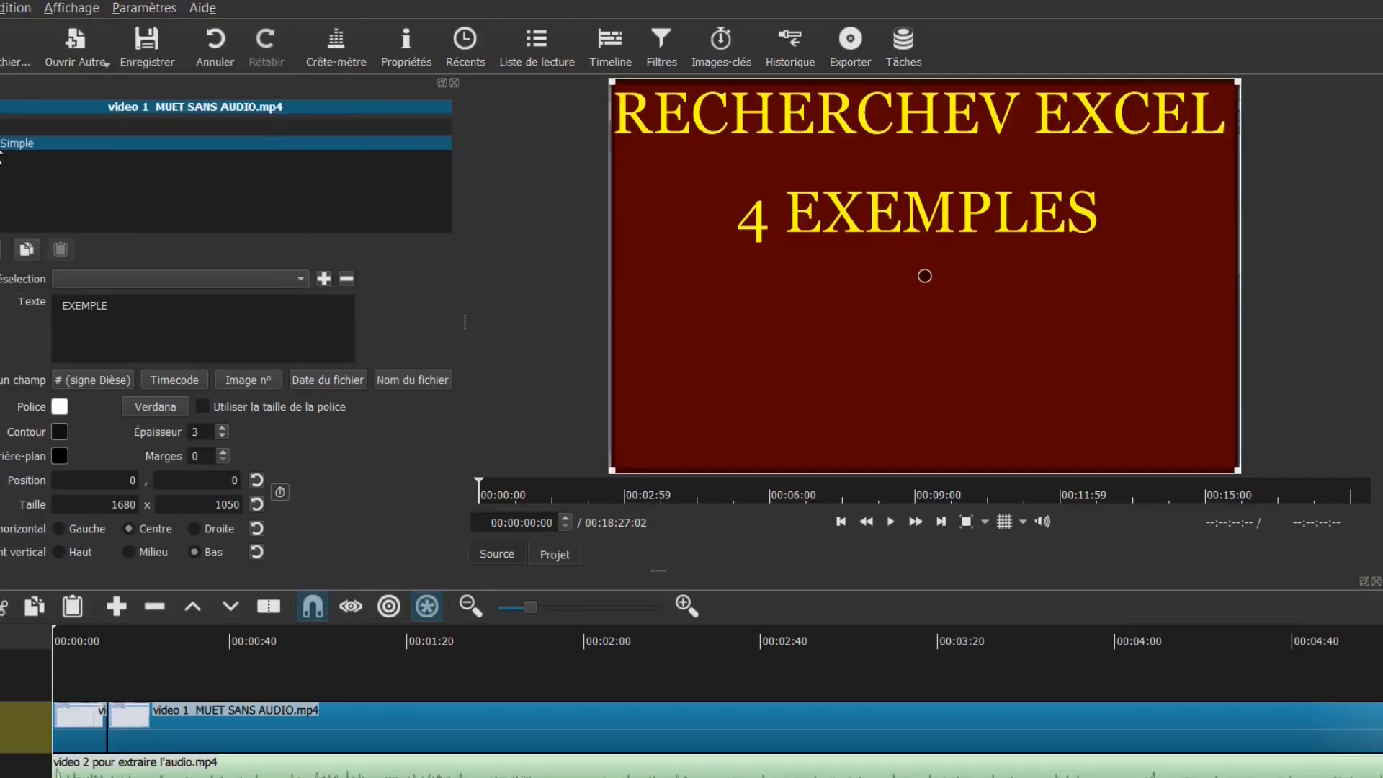
click(146, 742)
text(VIDEO)
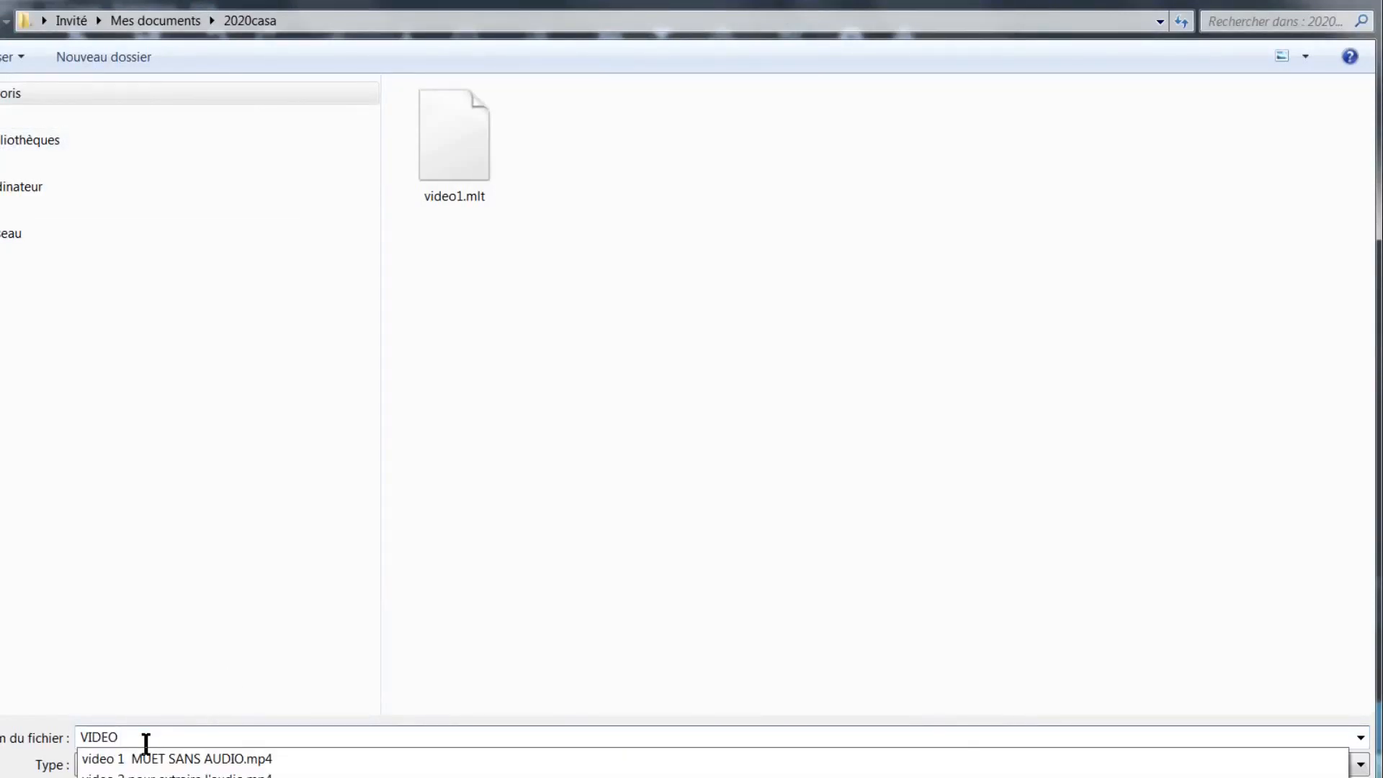
text( PRO)
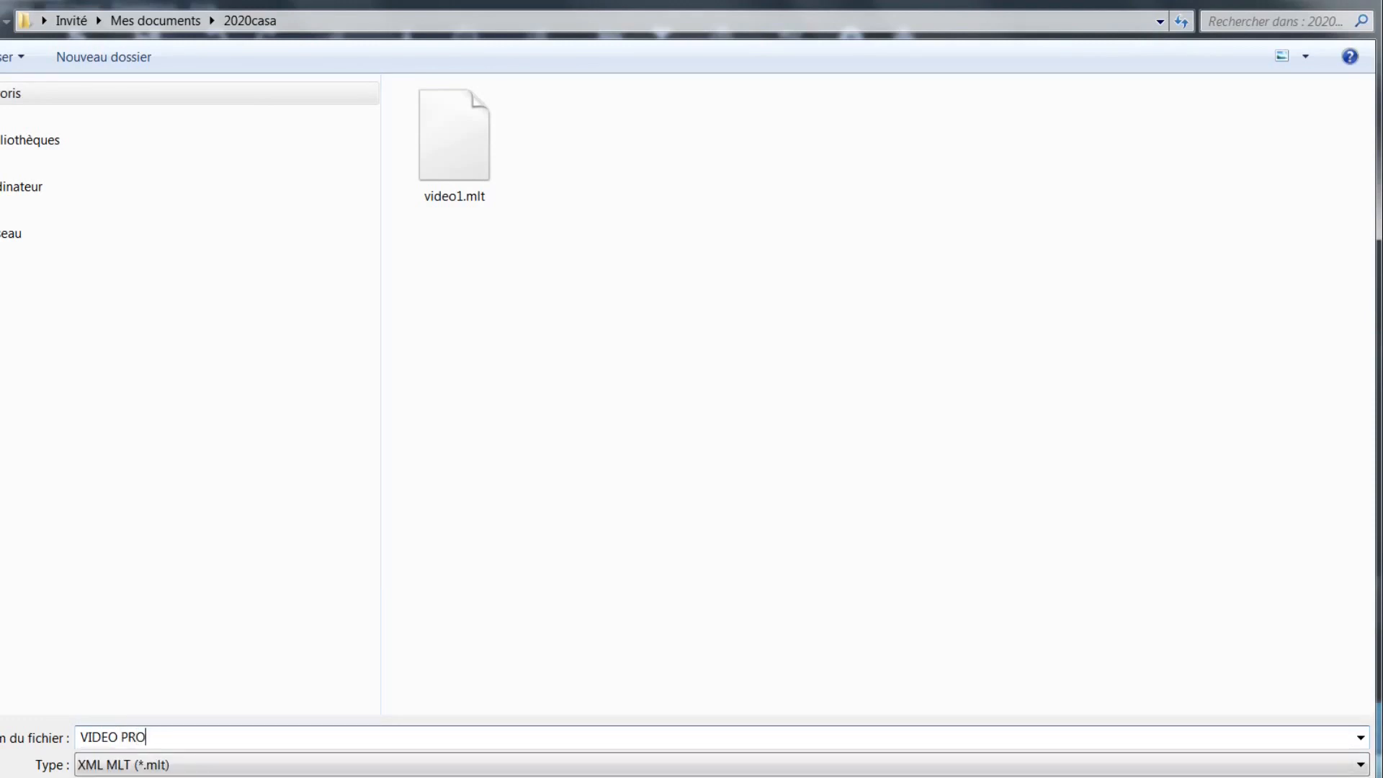
text(JET 1)
key(Return)
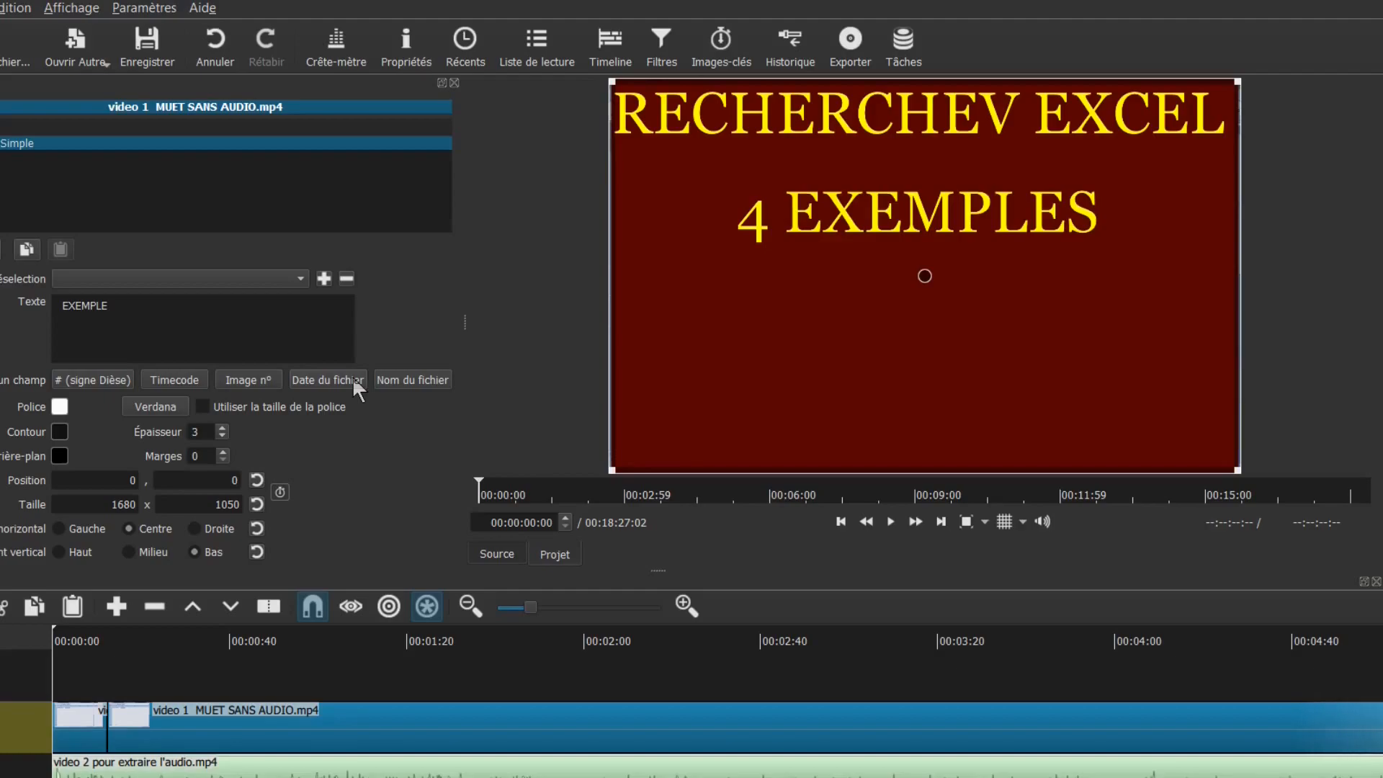
Close Filtres and open Exporter la vidéo with the défaut preset selected
click(455, 82)
click(0, 8)
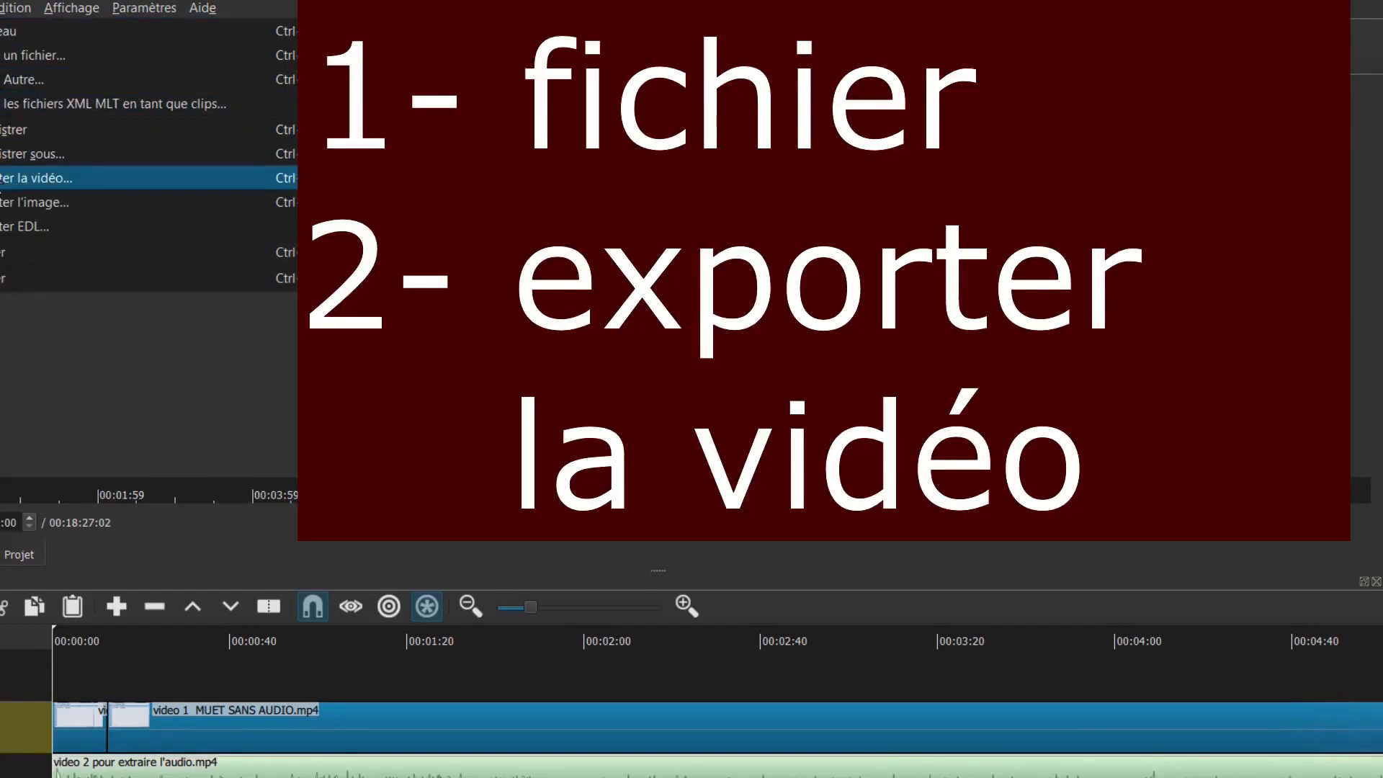
click(4, 180)
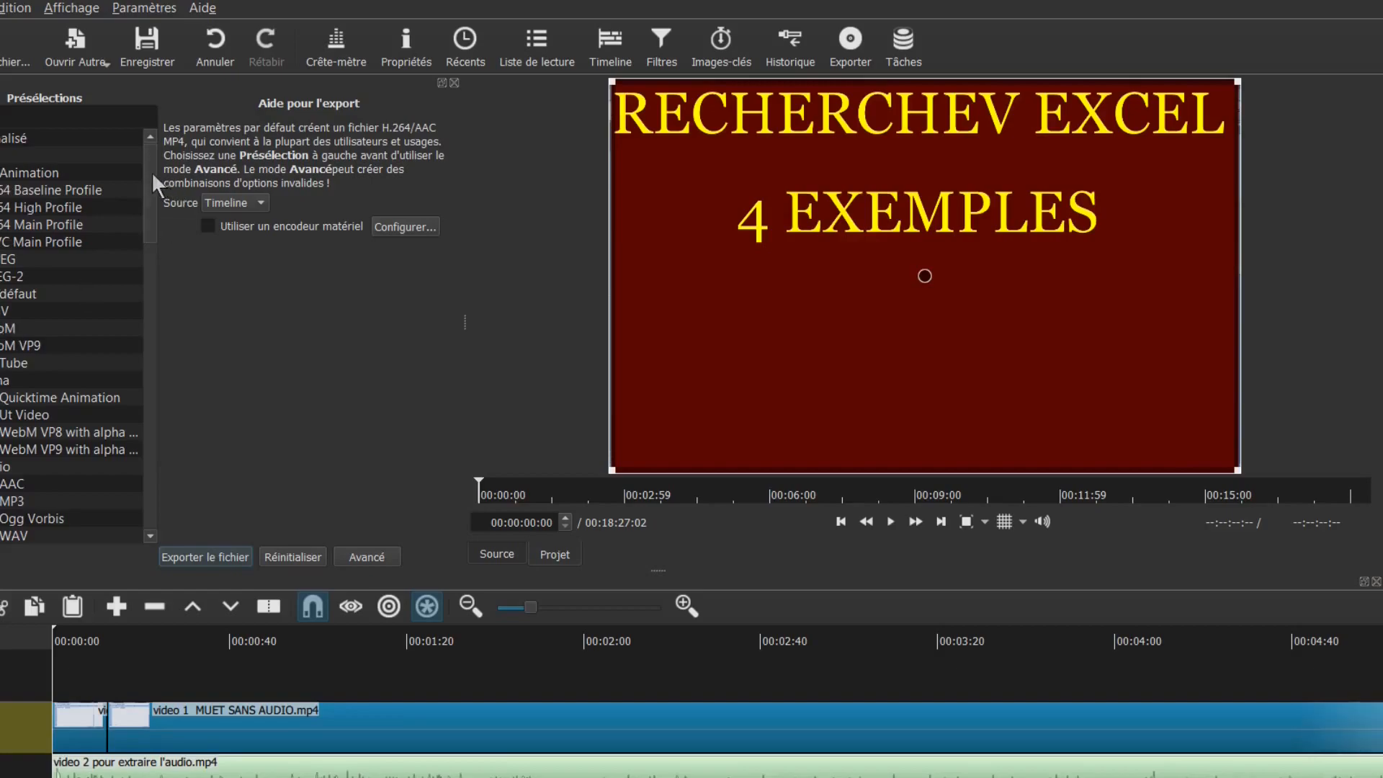
click(11, 293)
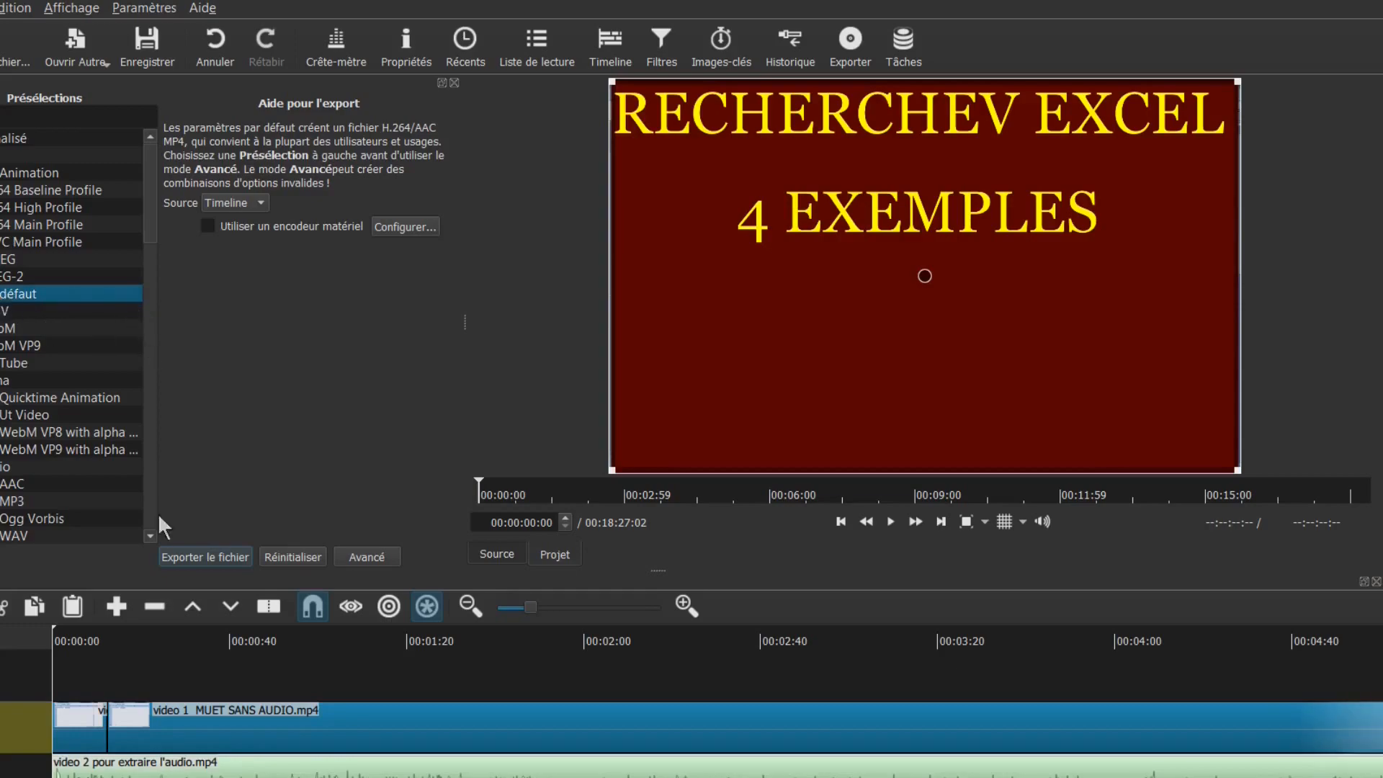
Export the timeline to a file named 'VIDEO VERSION FINALE'
click(184, 559)
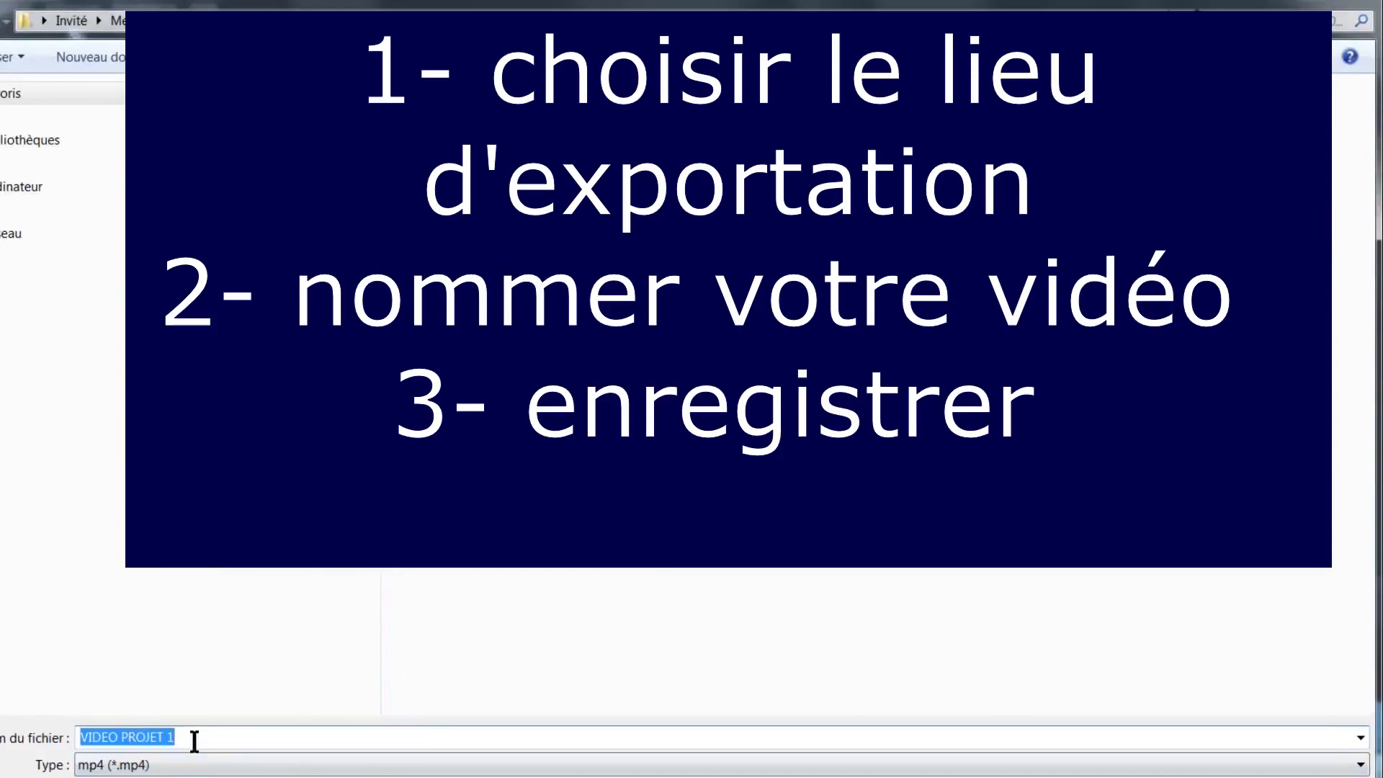
text(VIDE)
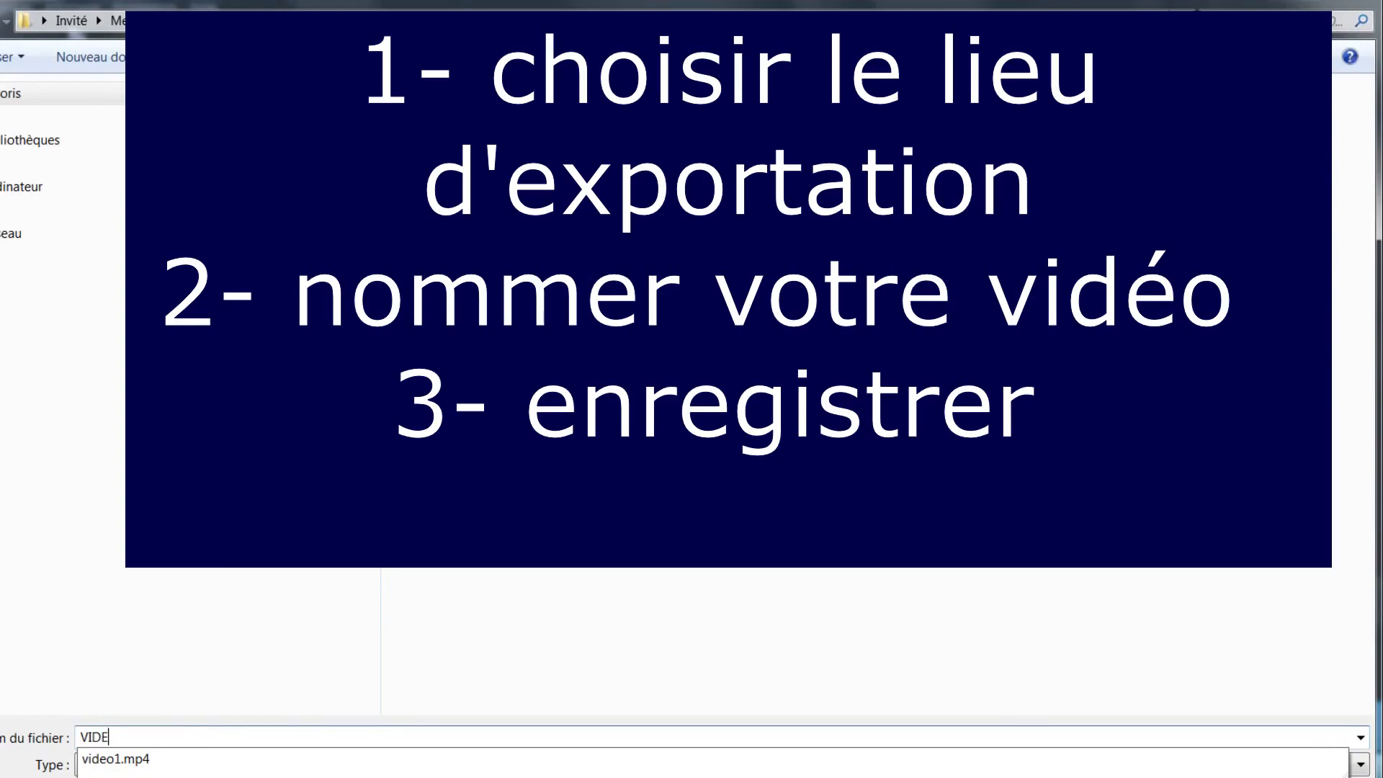
text(O FIN)
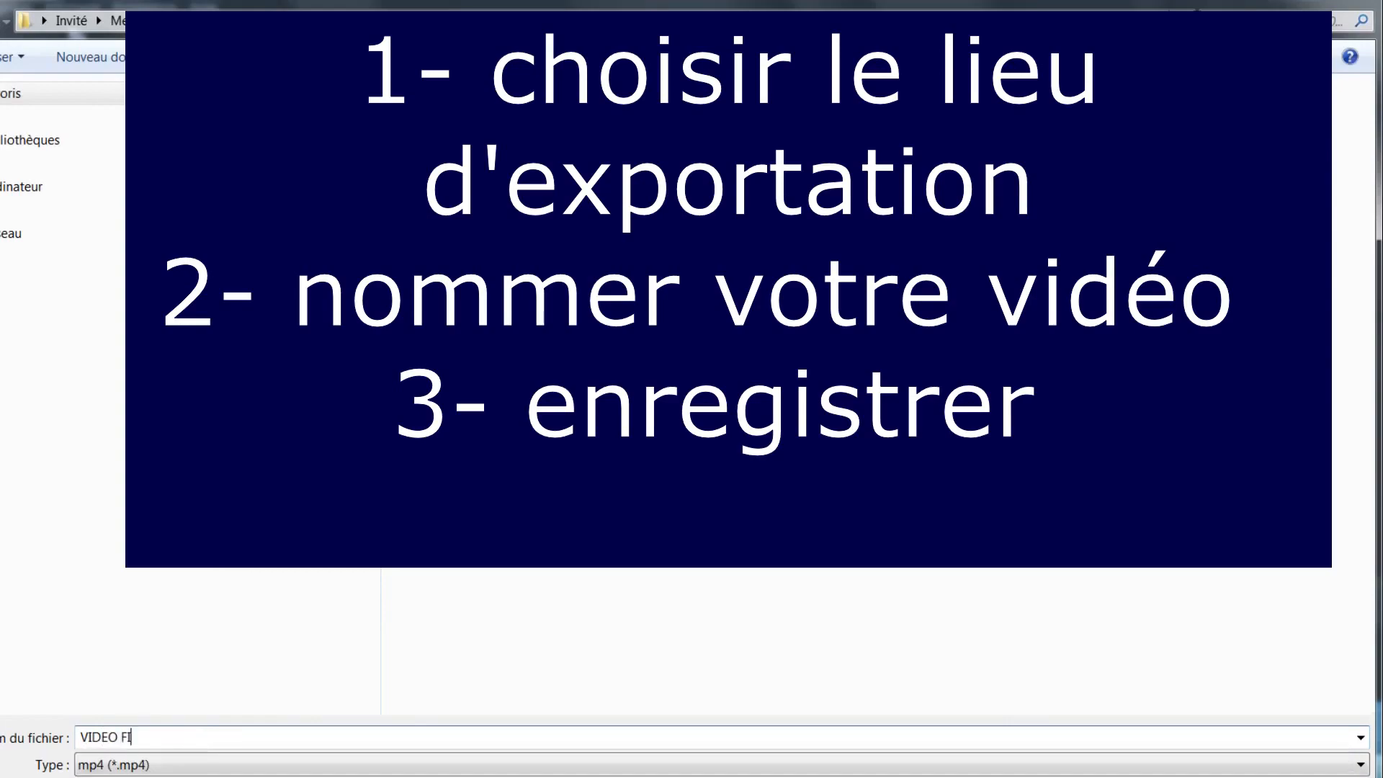
text(A)
key(BackSpace)
key(BackSpace)
key(BackSpace)
key(BackSpace)
text(VERSION FINALE)
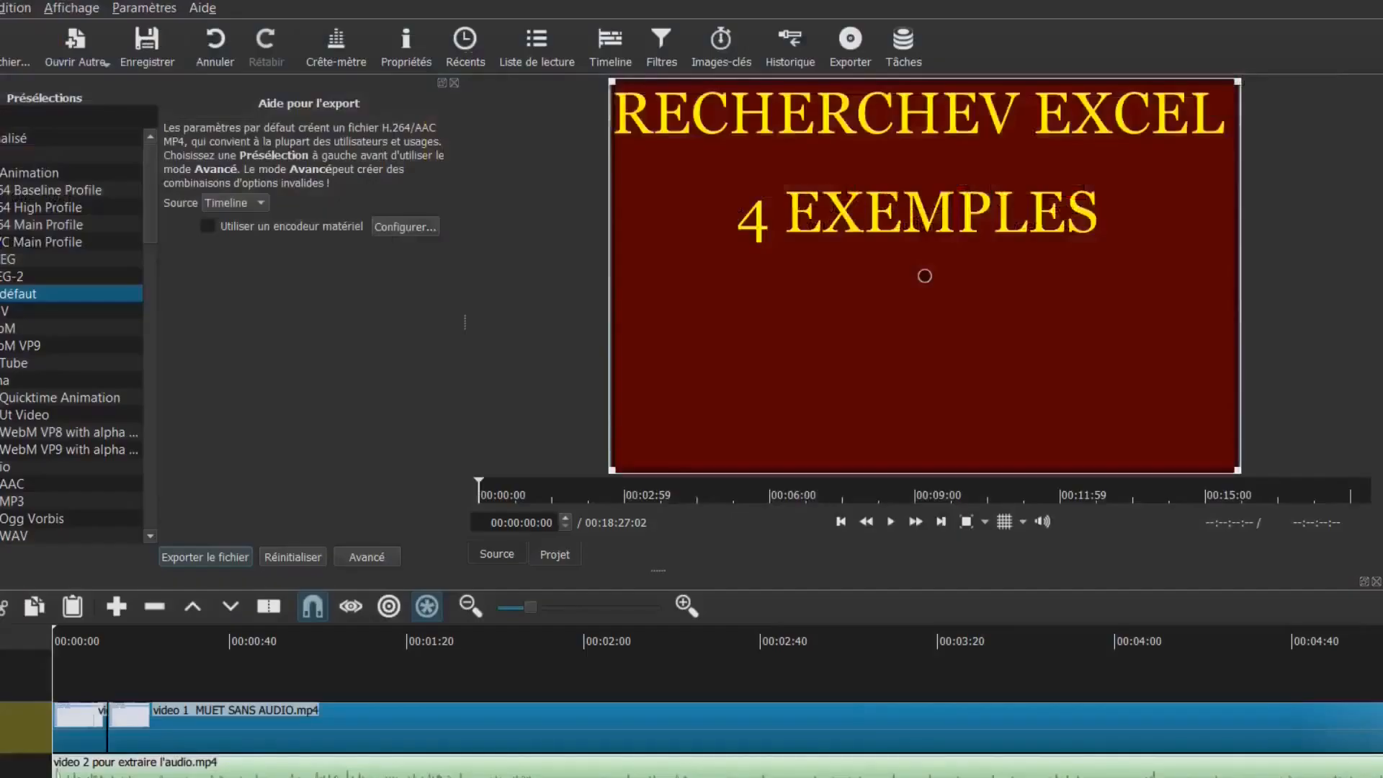
Close the Export panel, widen the Tâches list, and select the VIDEO VERSION FINALE.mp4 job
click(454, 82)
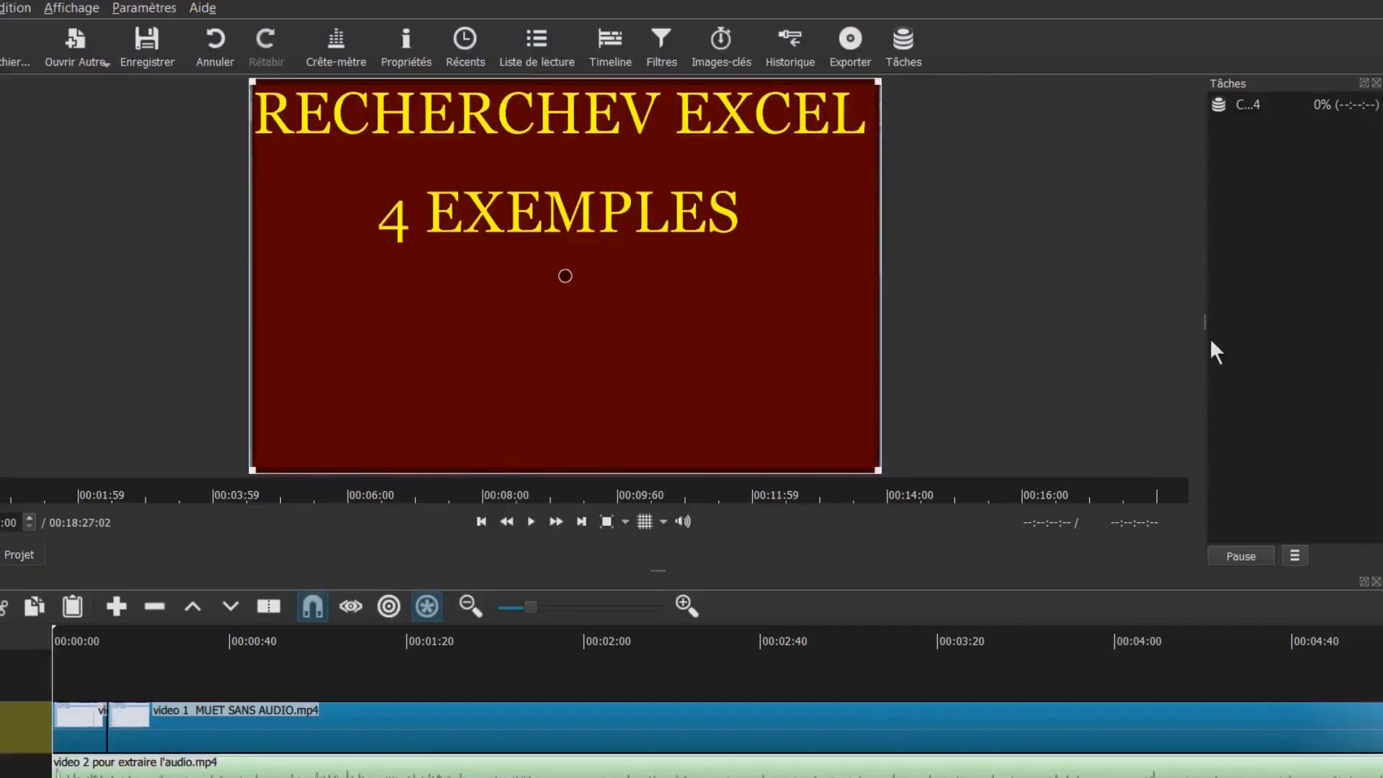
drag(1204, 324, 653, 322)
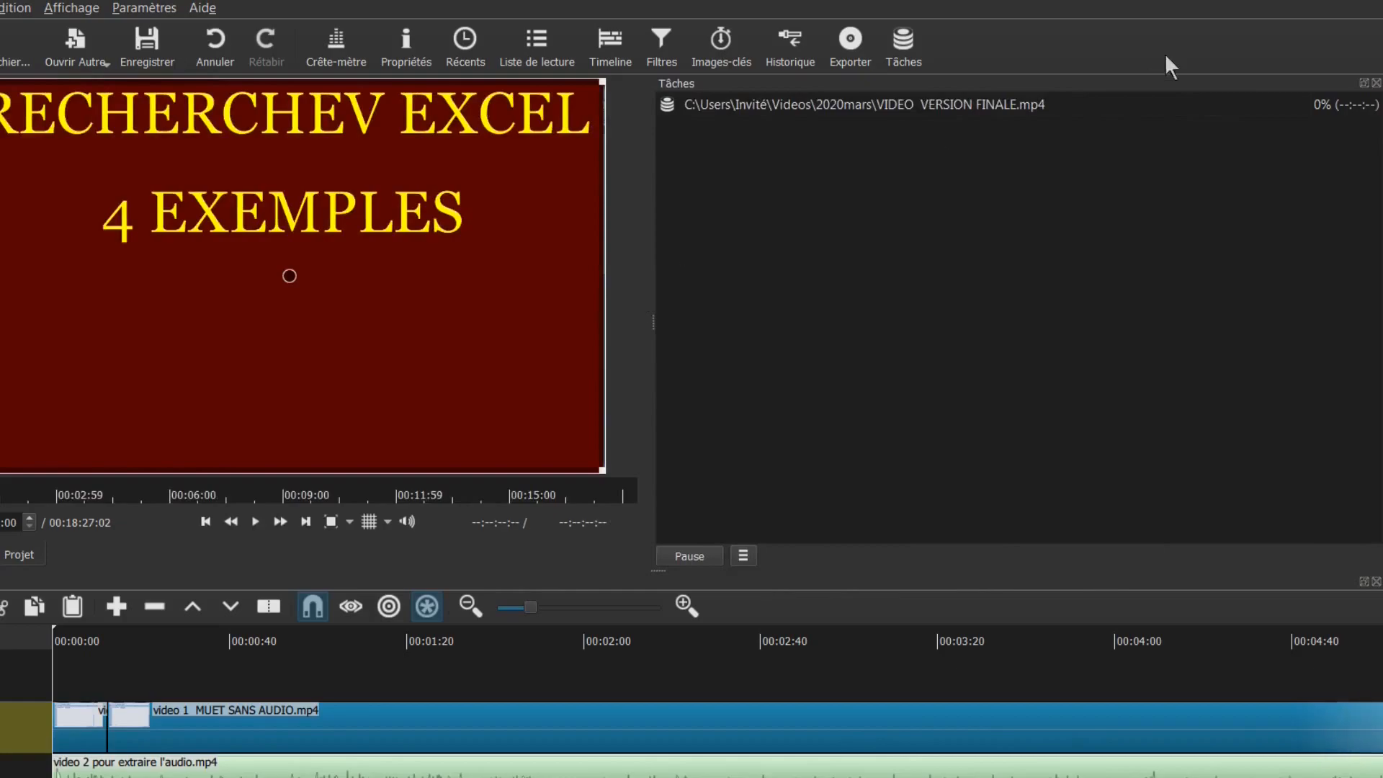
click(829, 106)
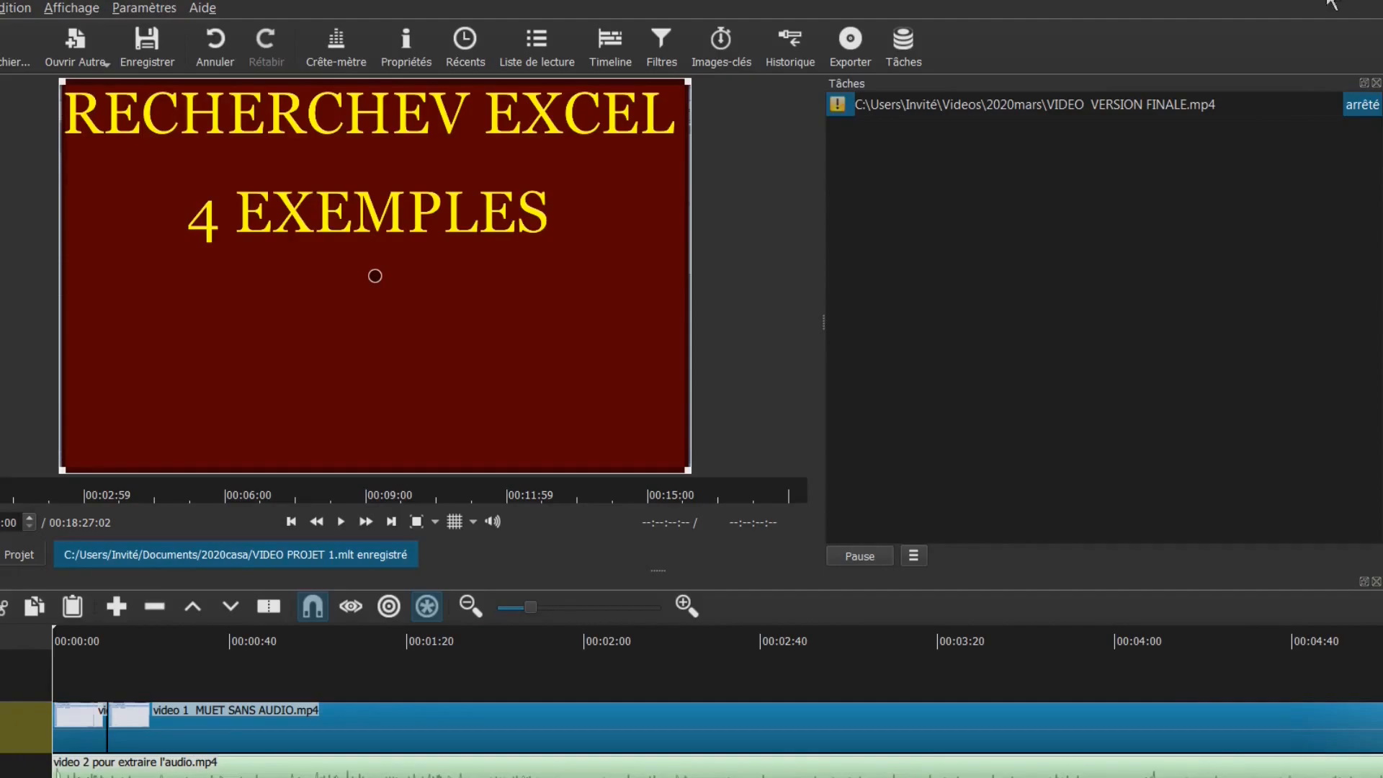
Quit Shotcut and view the combined properties of the MUET SANS AUDIO and pour extraire l'audio videos in Explorer
click(1363, 4)
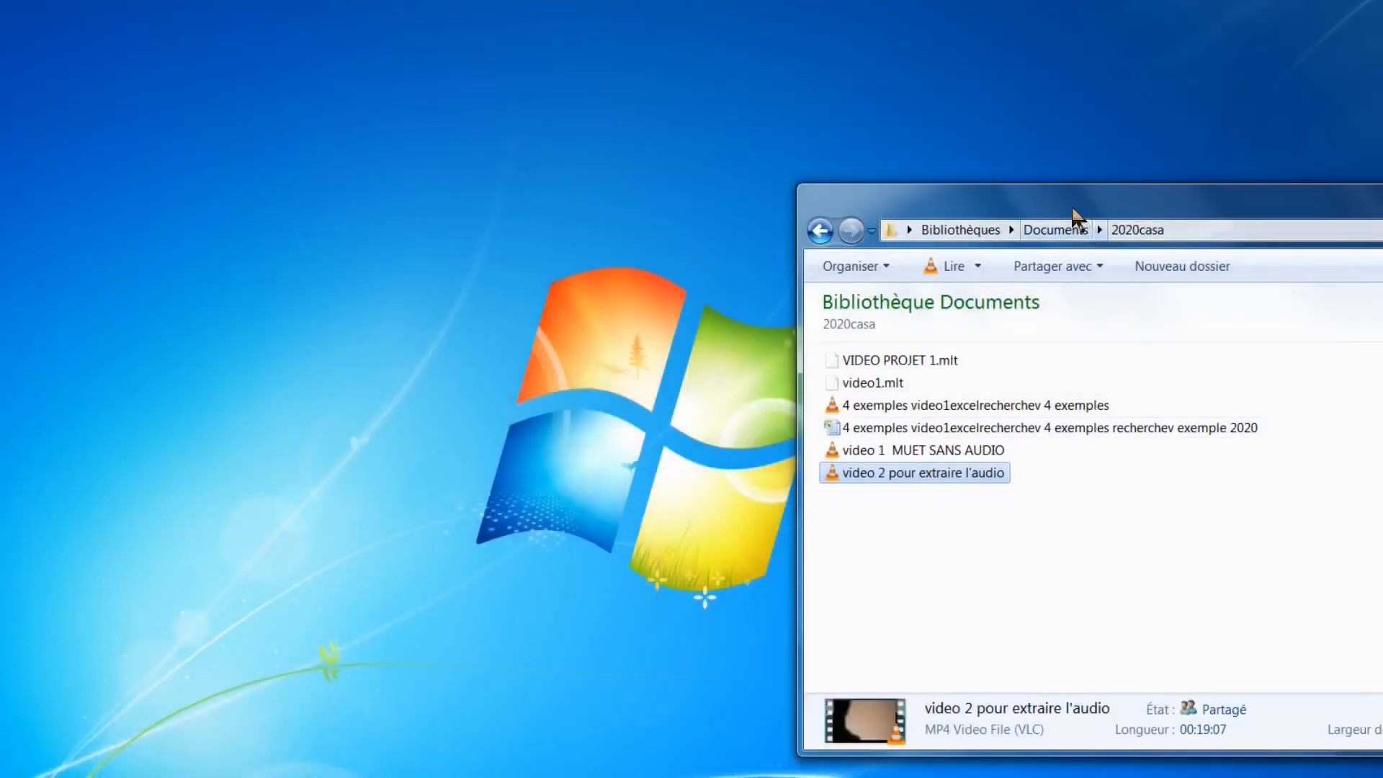
double_click(1072, 209)
click(87, 373)
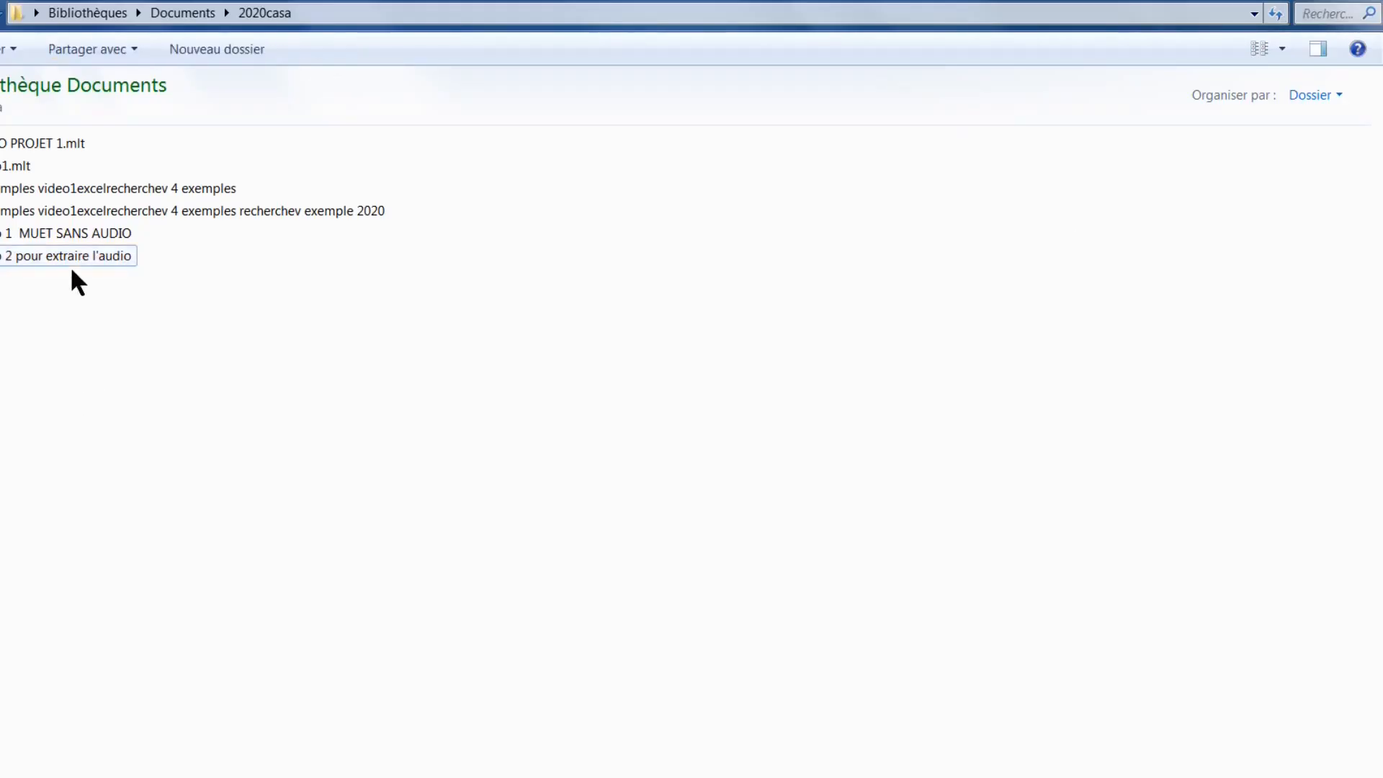
click(41, 236)
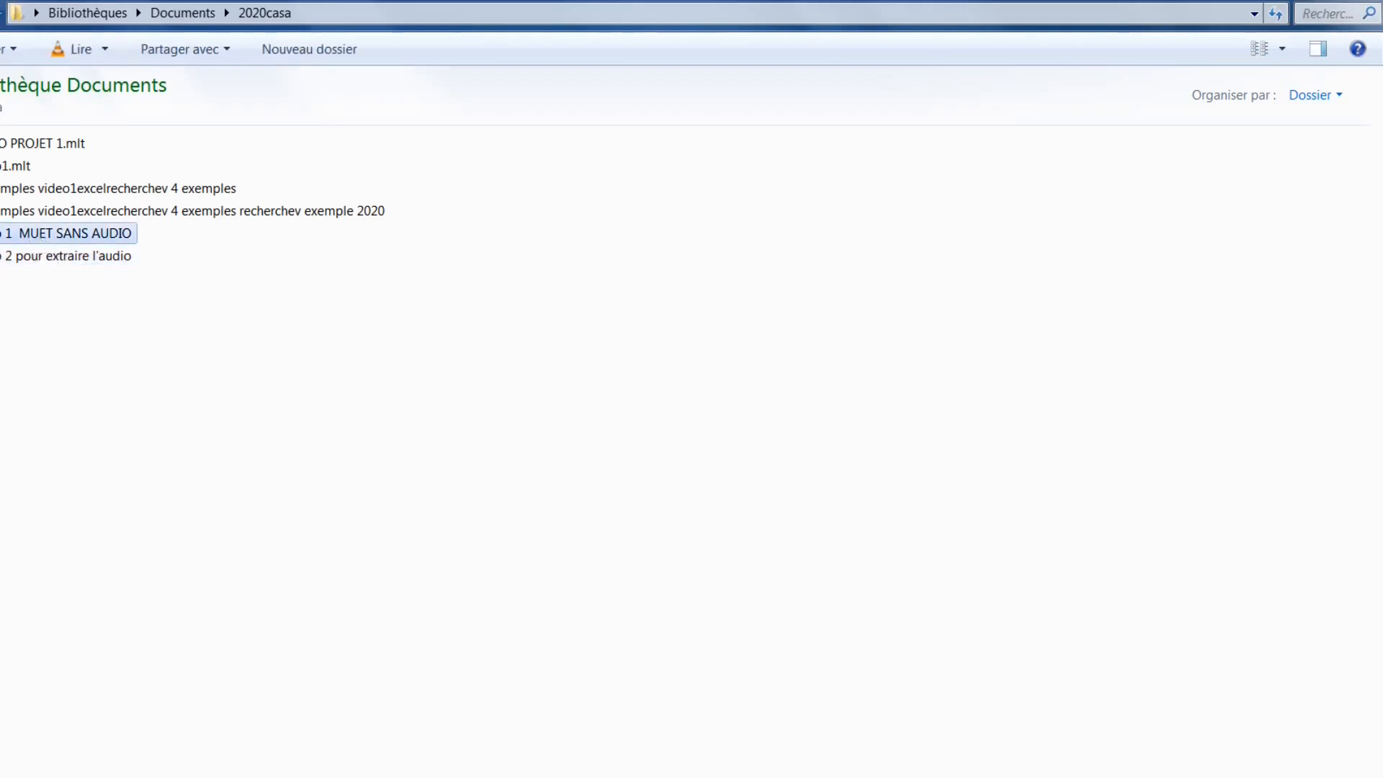
ctrl+click(28, 257)
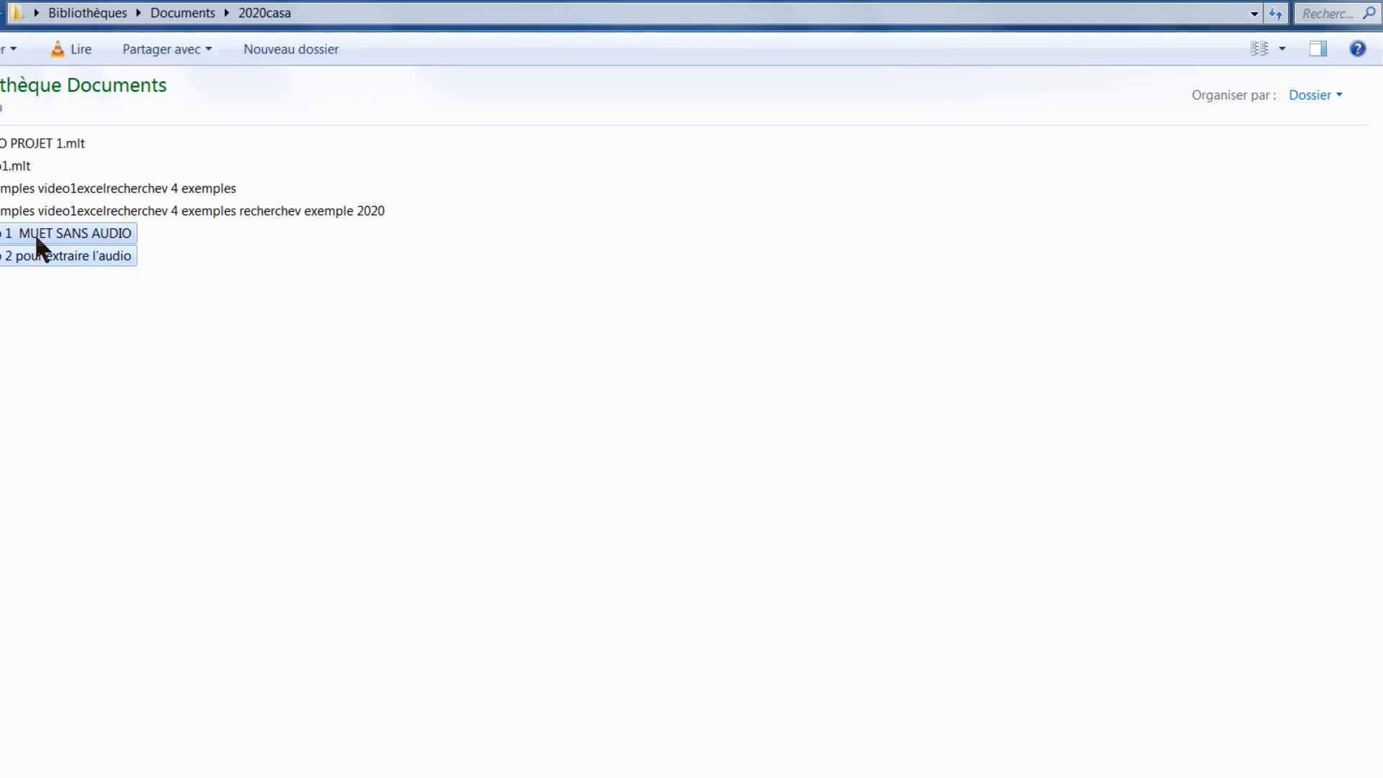
right_click(36, 238)
click(91, 584)
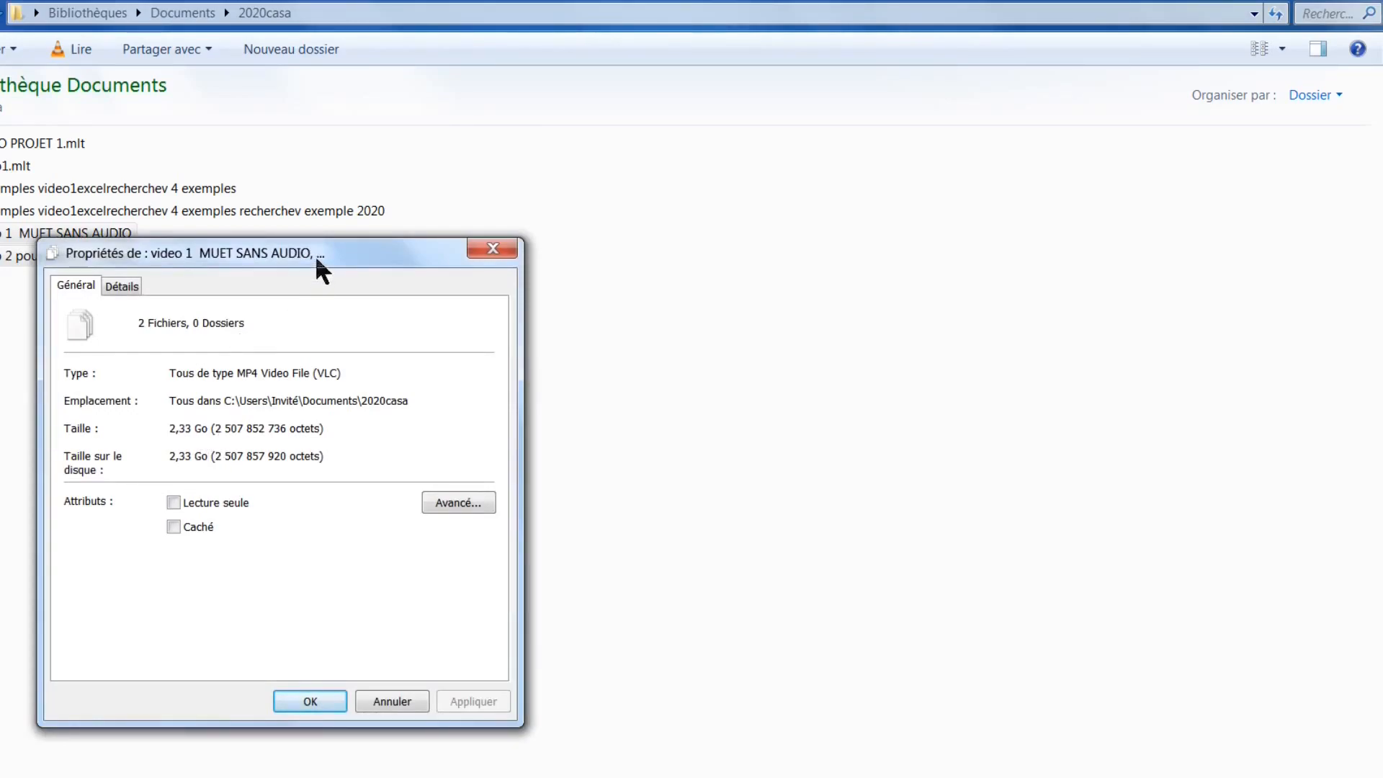
click(493, 249)
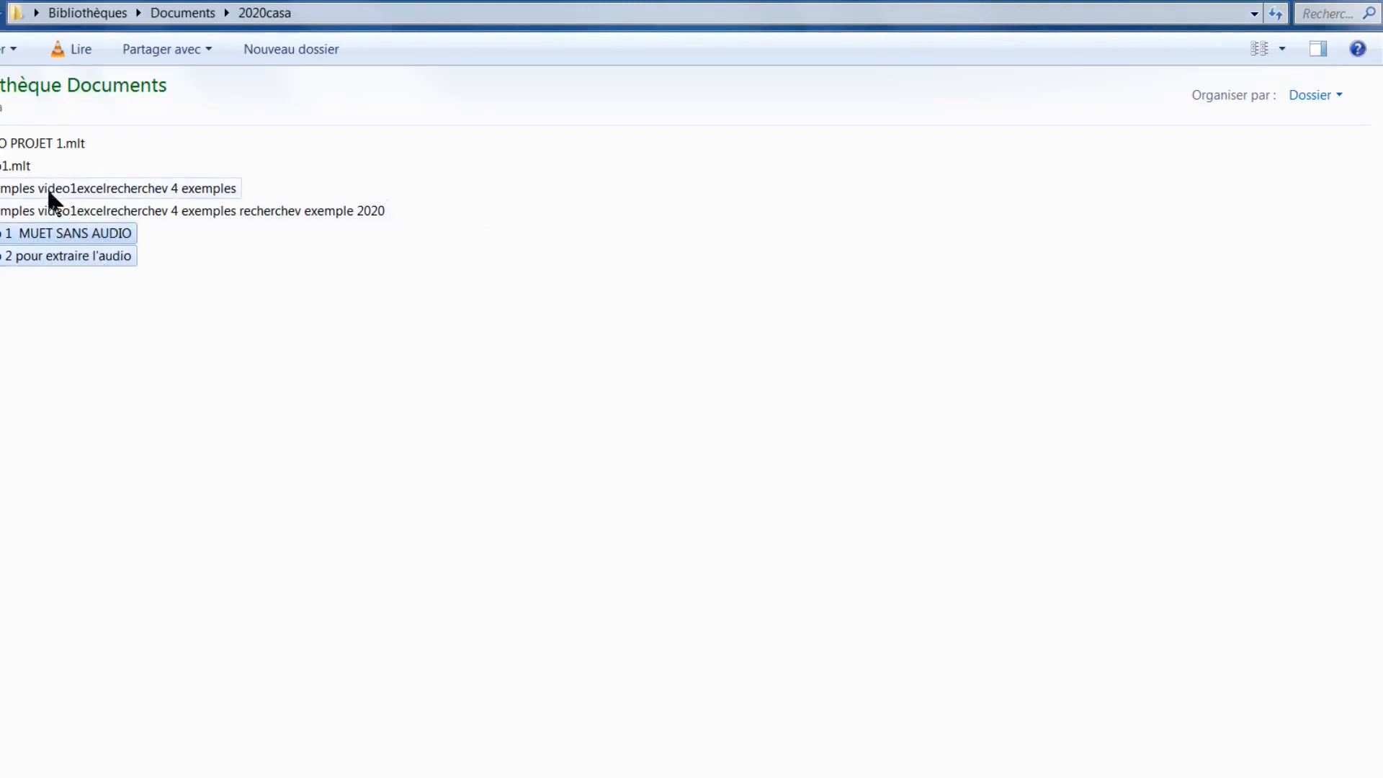
Check the properties of the 4 exemples video, then return to Shotcut
click(20, 190)
right_click(19, 187)
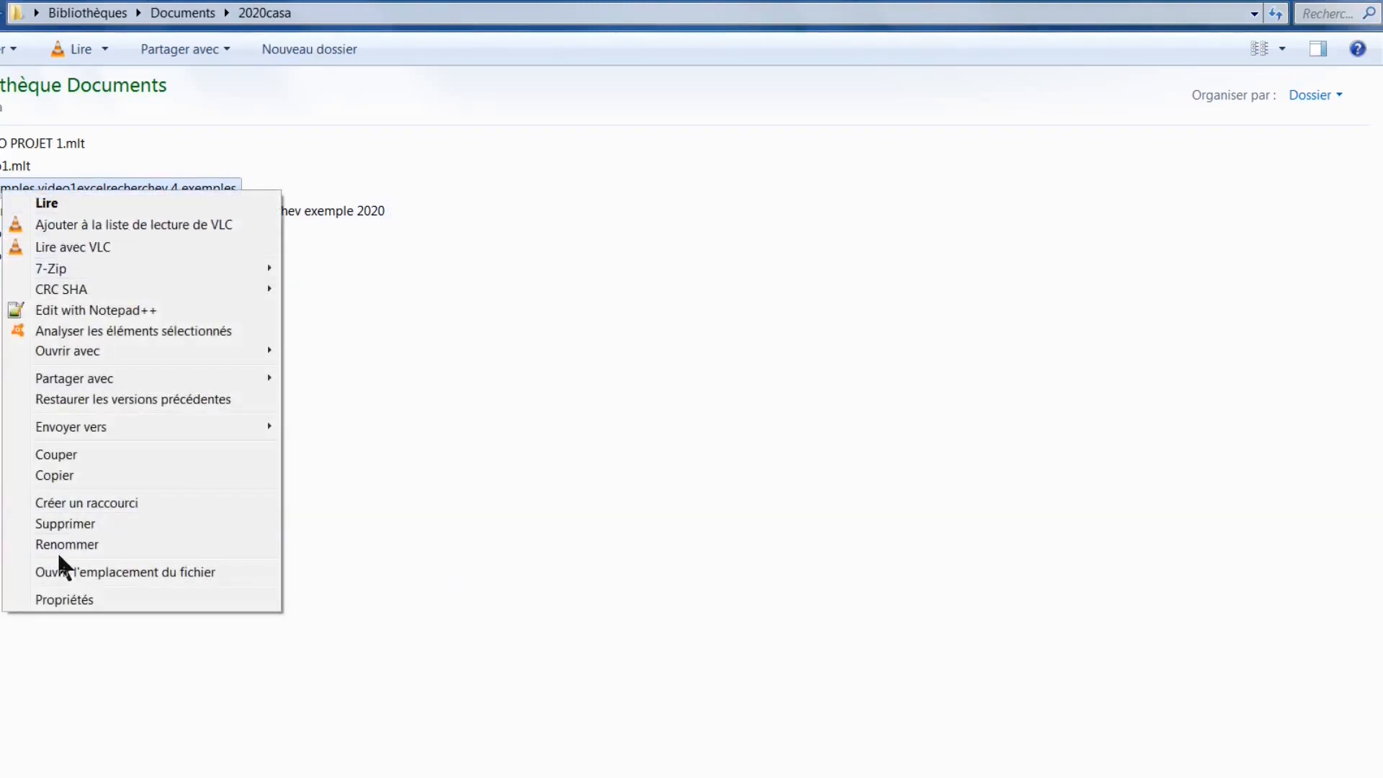
click(65, 600)
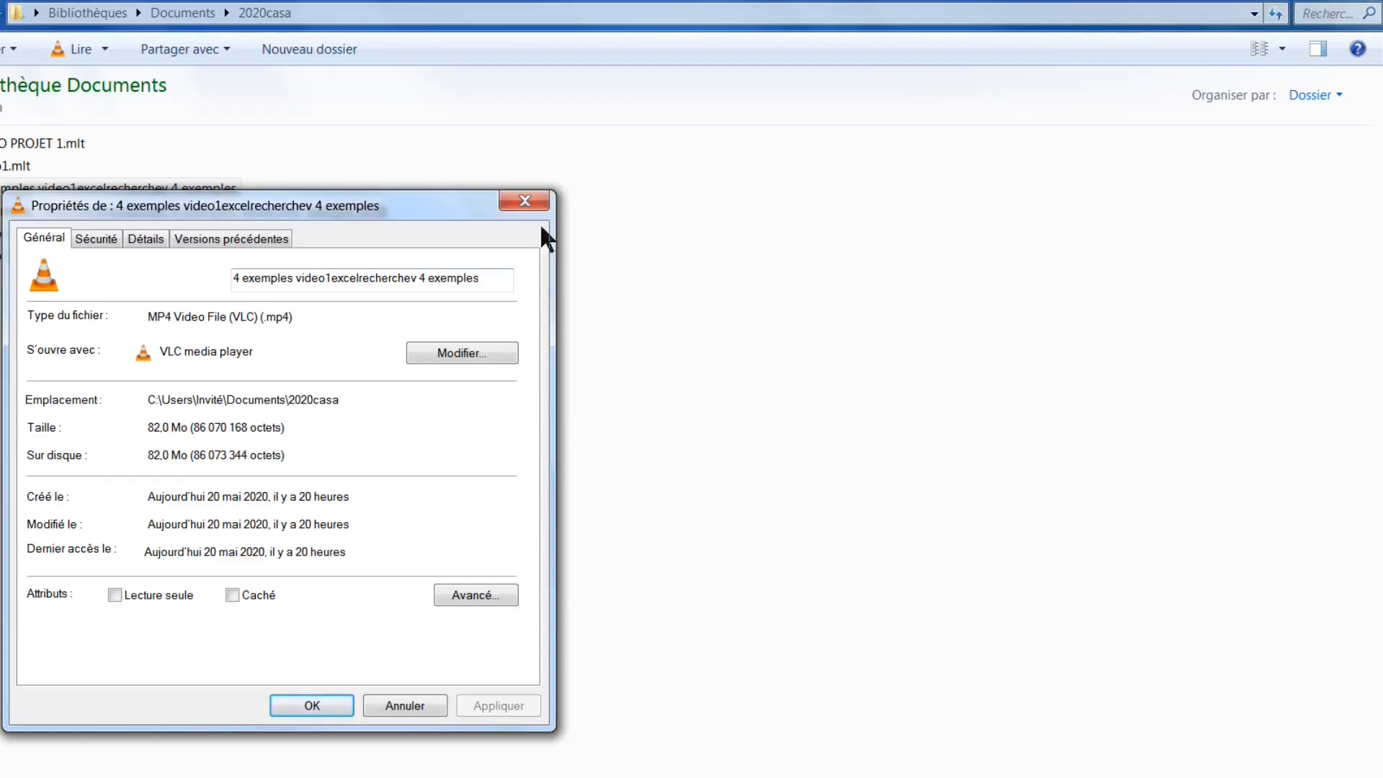
click(521, 202)
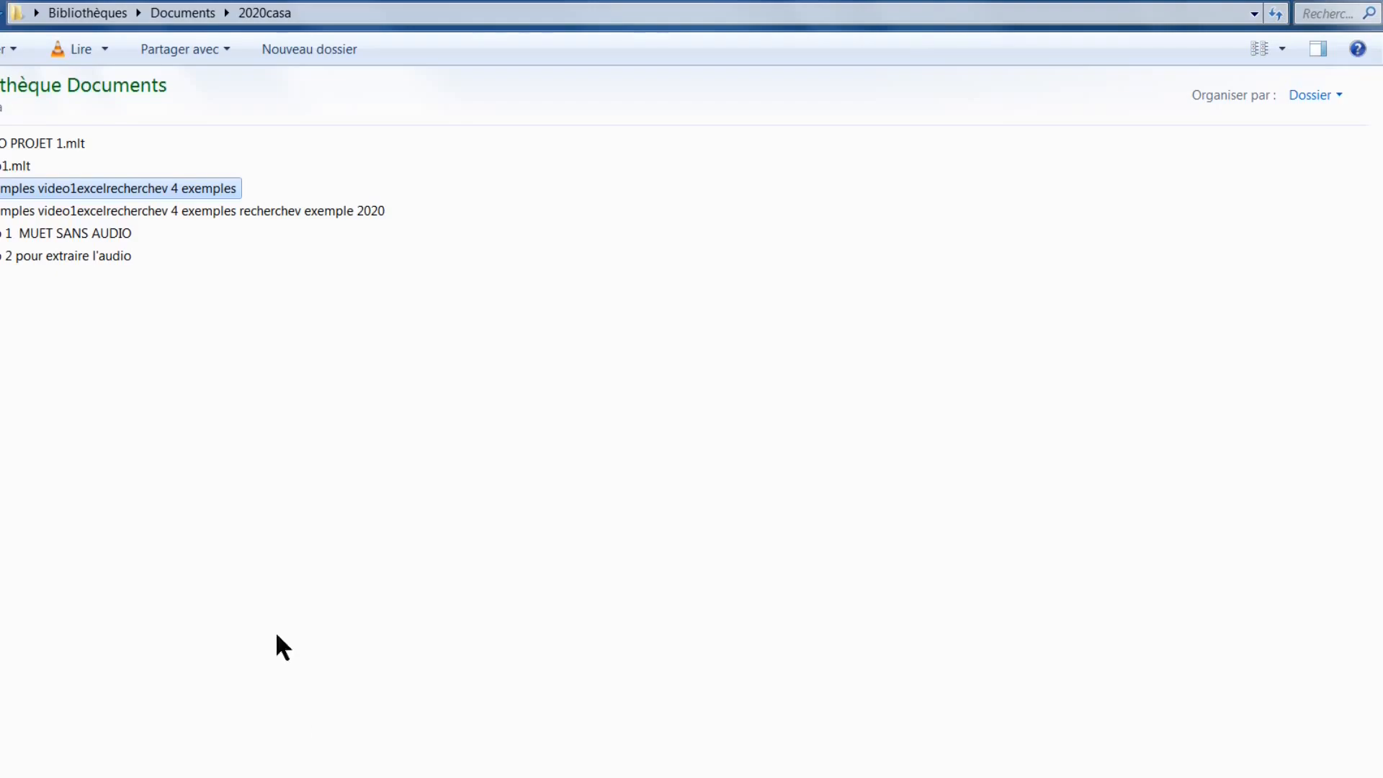
click(325, 776)
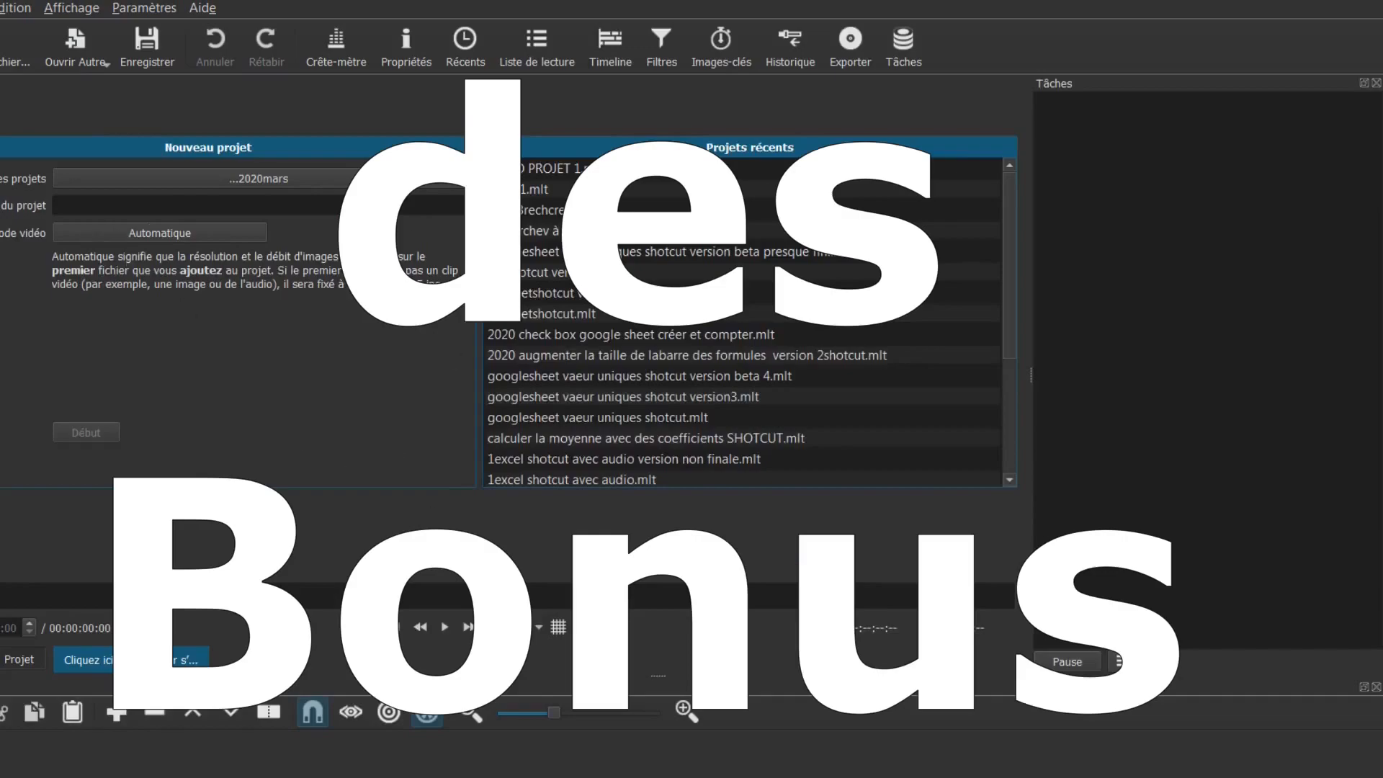
Close the Tâches panel, reset to the default layout (Réinitialiser l'apparence par défaut), and maximize Shotcut
click(1376, 83)
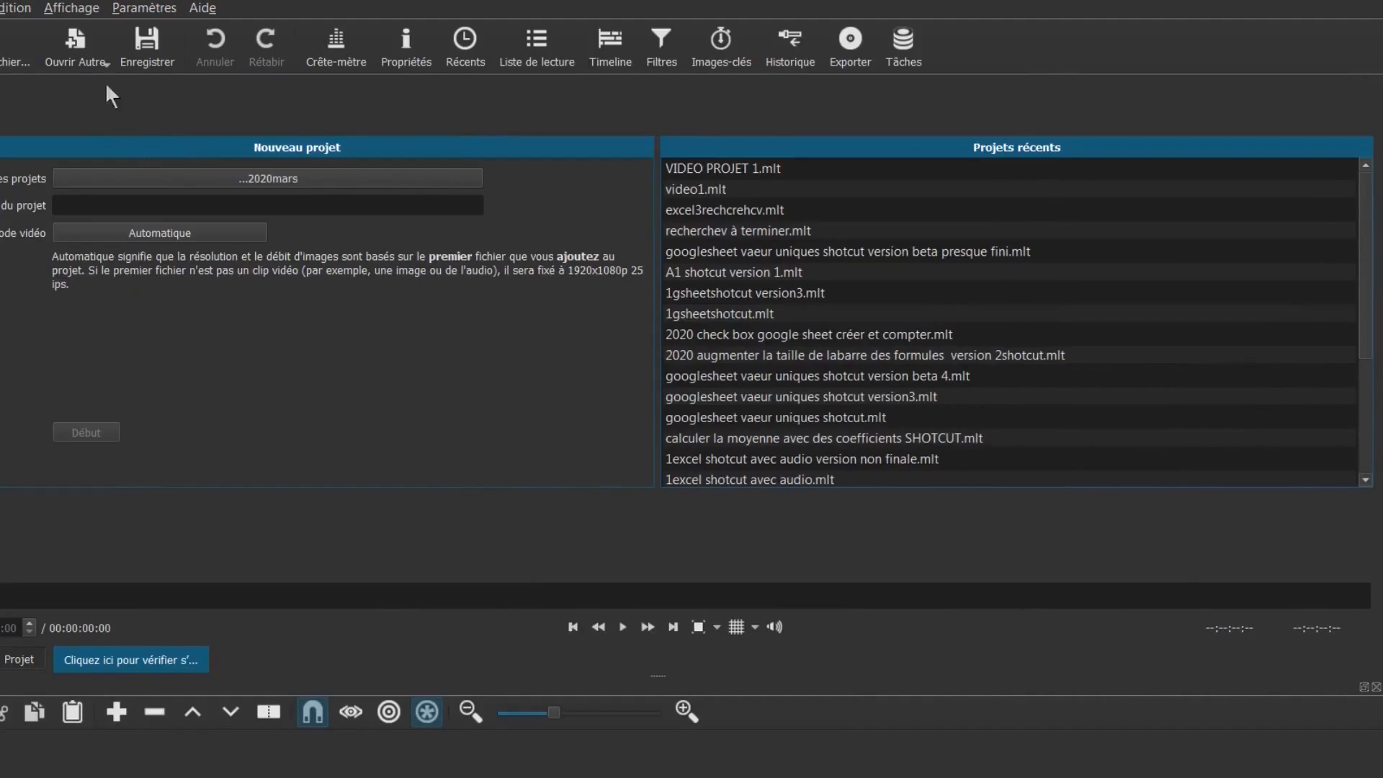
click(66, 15)
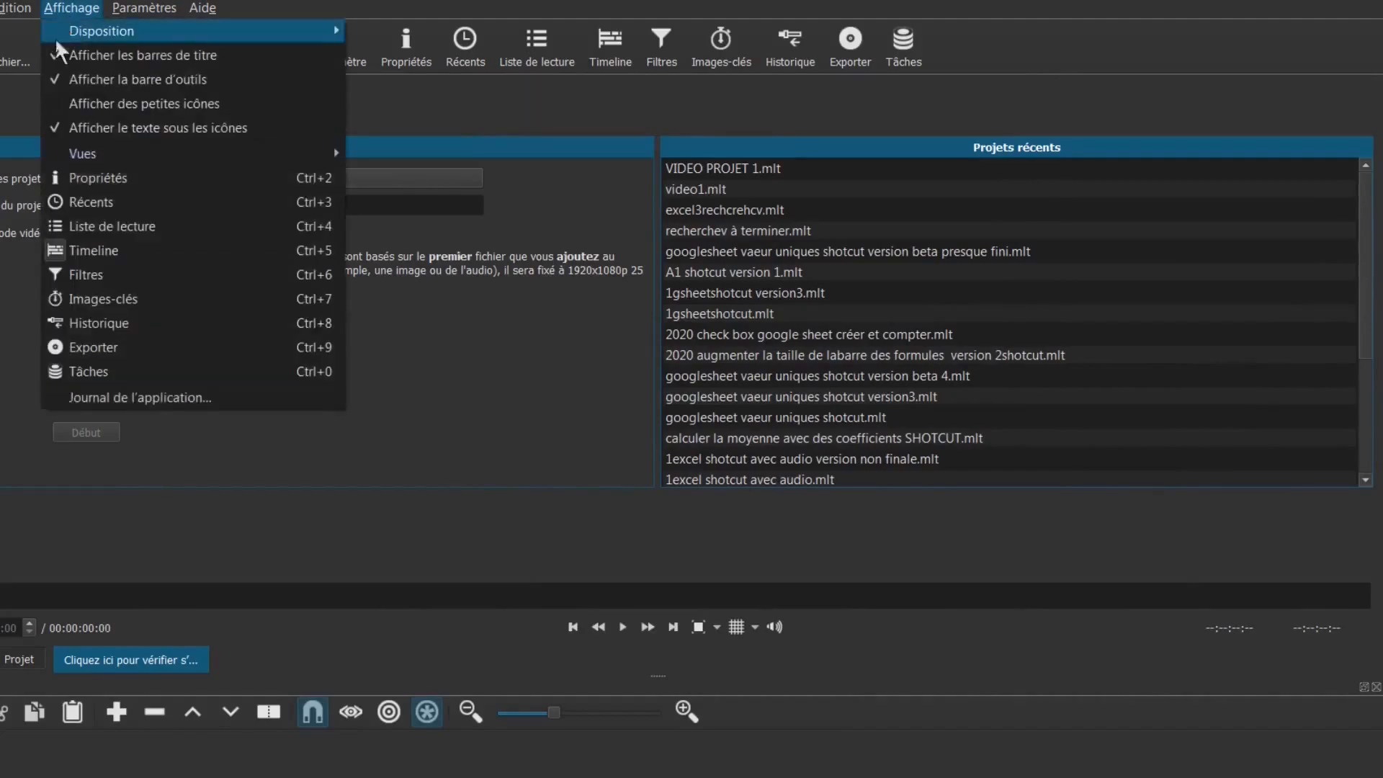
mouse_move(78, 32)
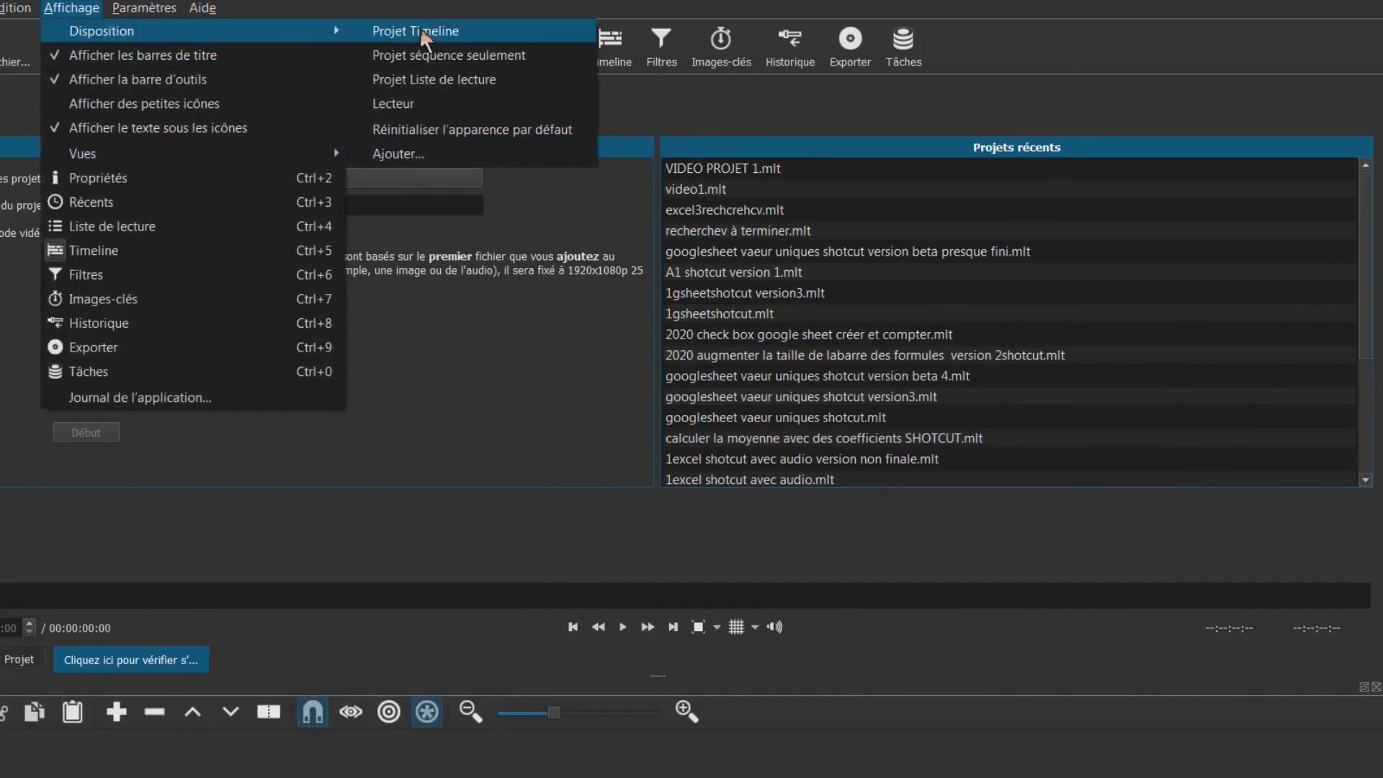
click(477, 127)
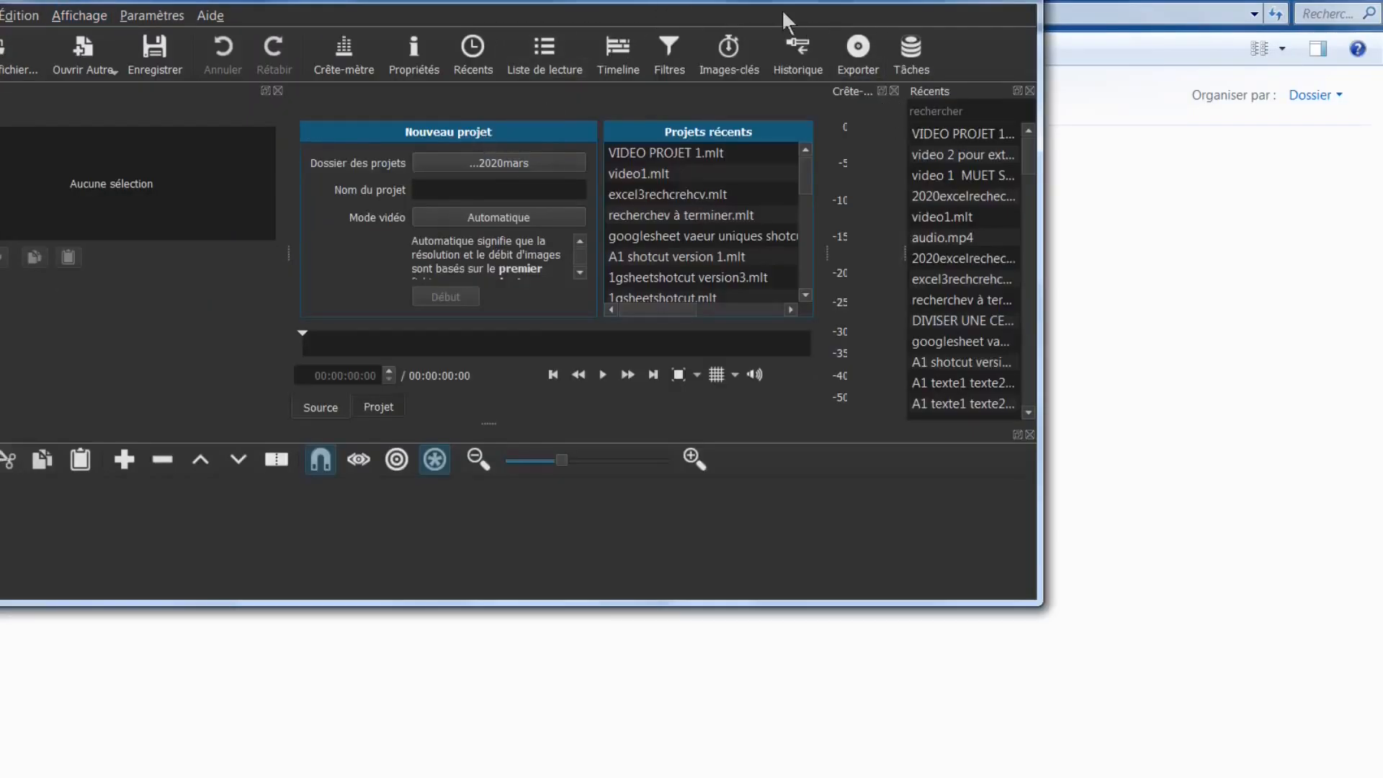
double_click(730, 6)
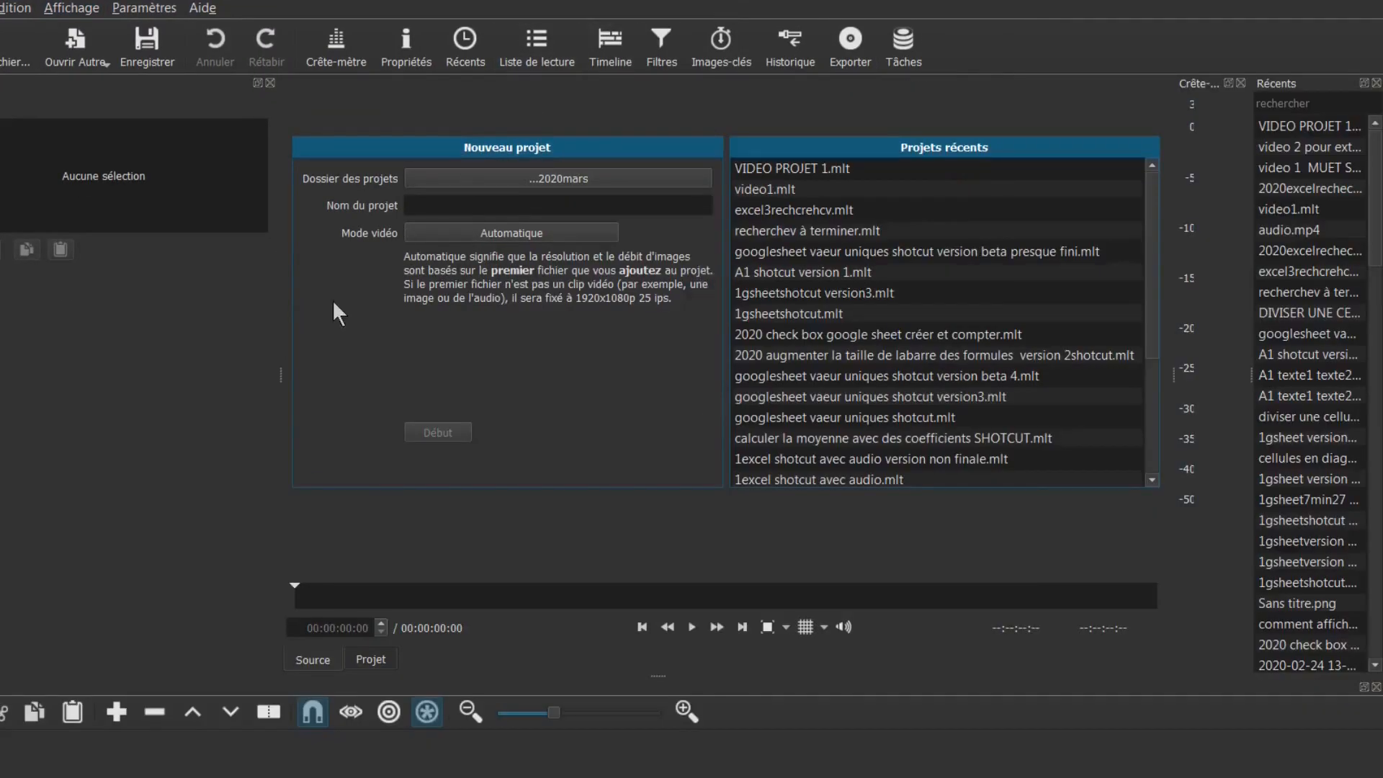
click(76, 10)
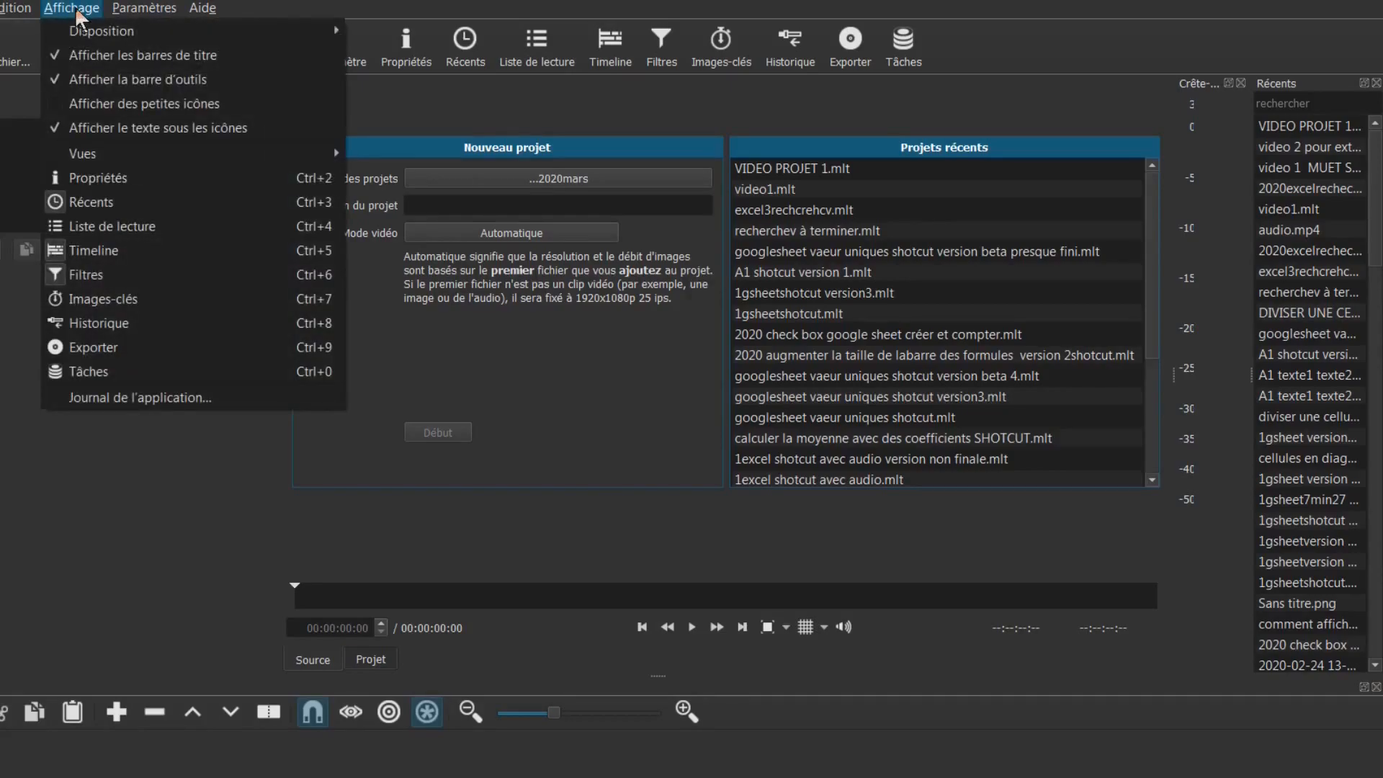
mouse_move(165, 13)
mouse_move(173, 281)
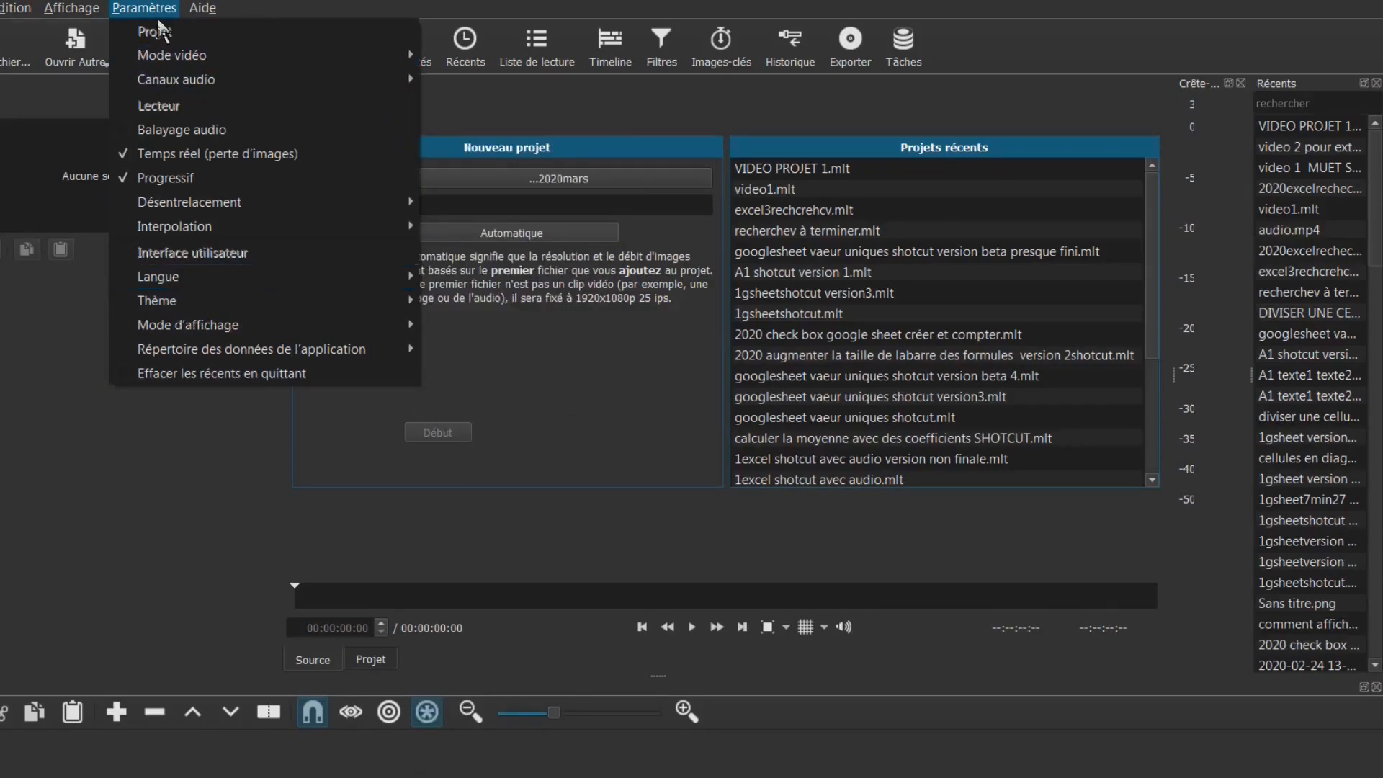
mouse_move(160, 311)
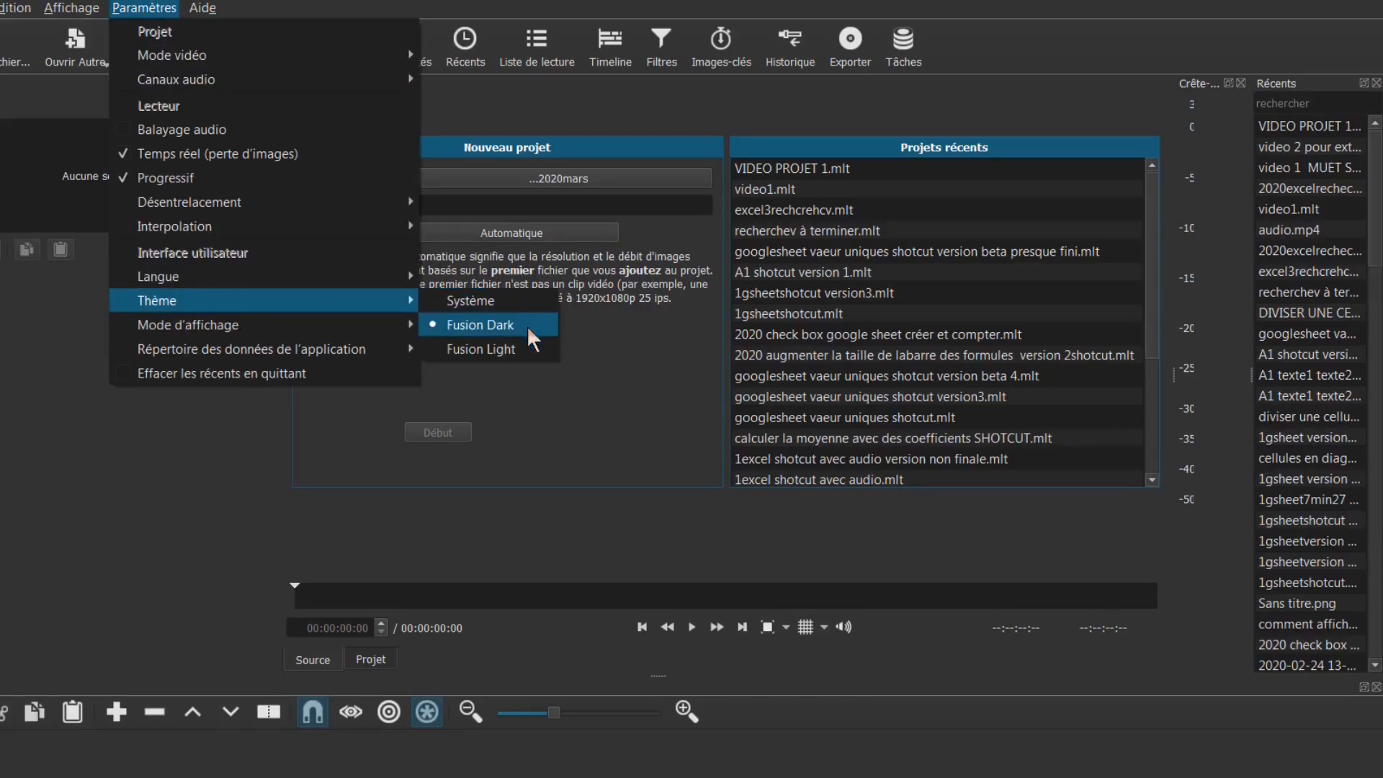
click(530, 351)
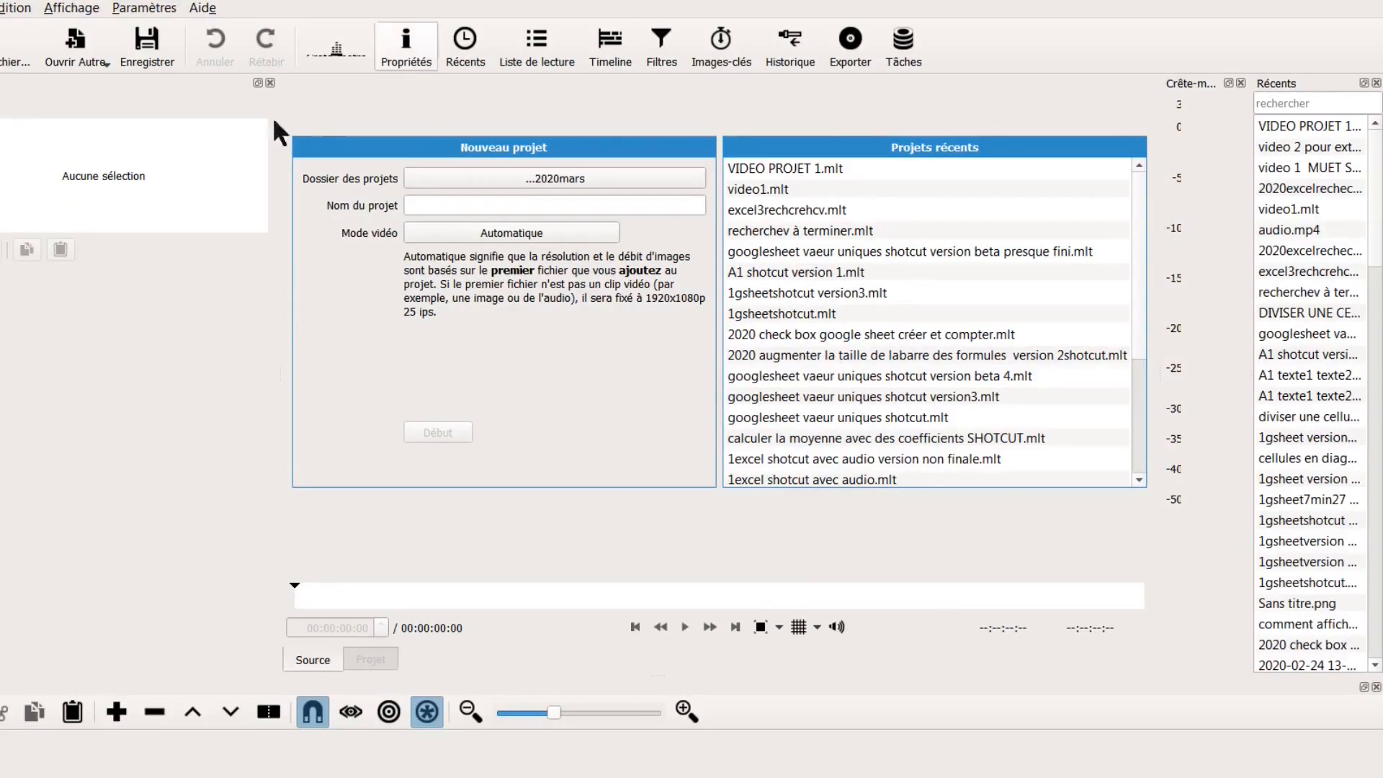
click(72, 8)
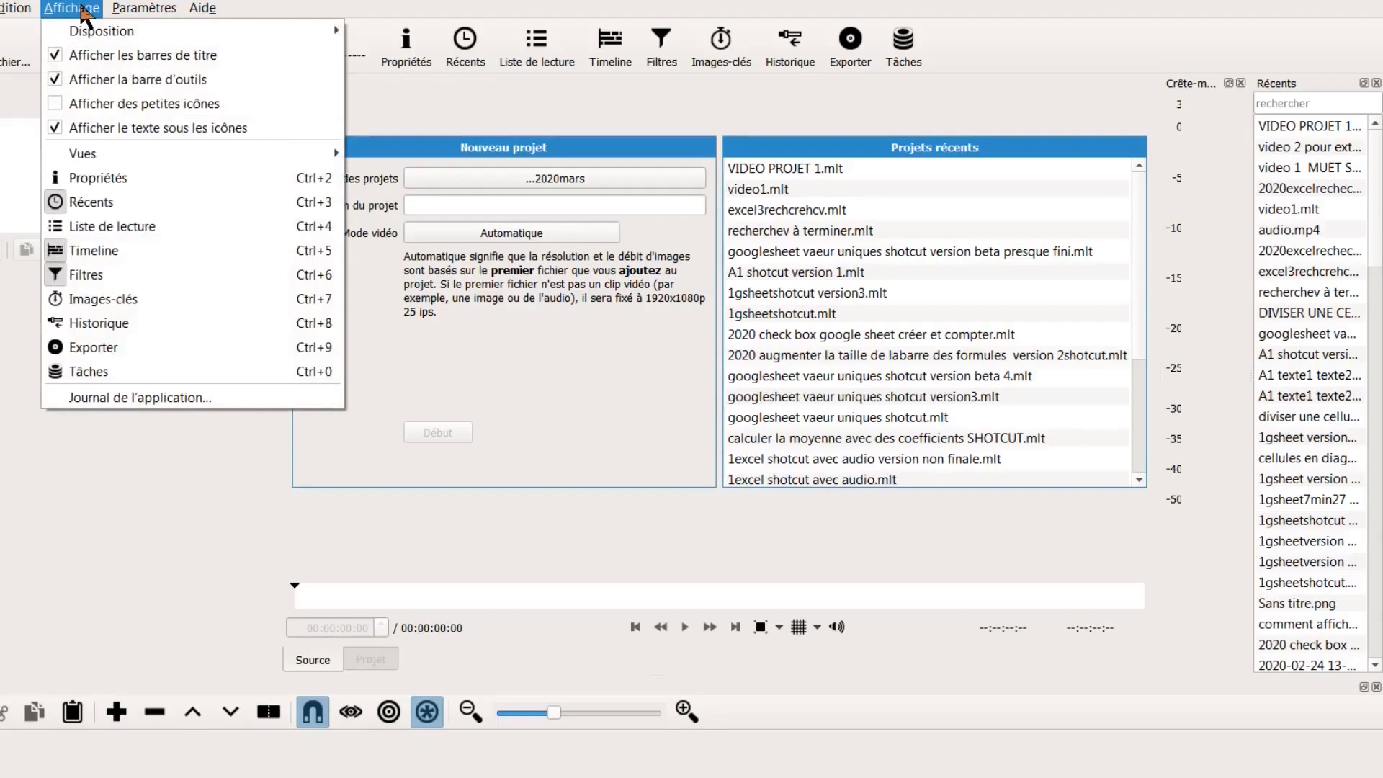
mouse_move(88, 154)
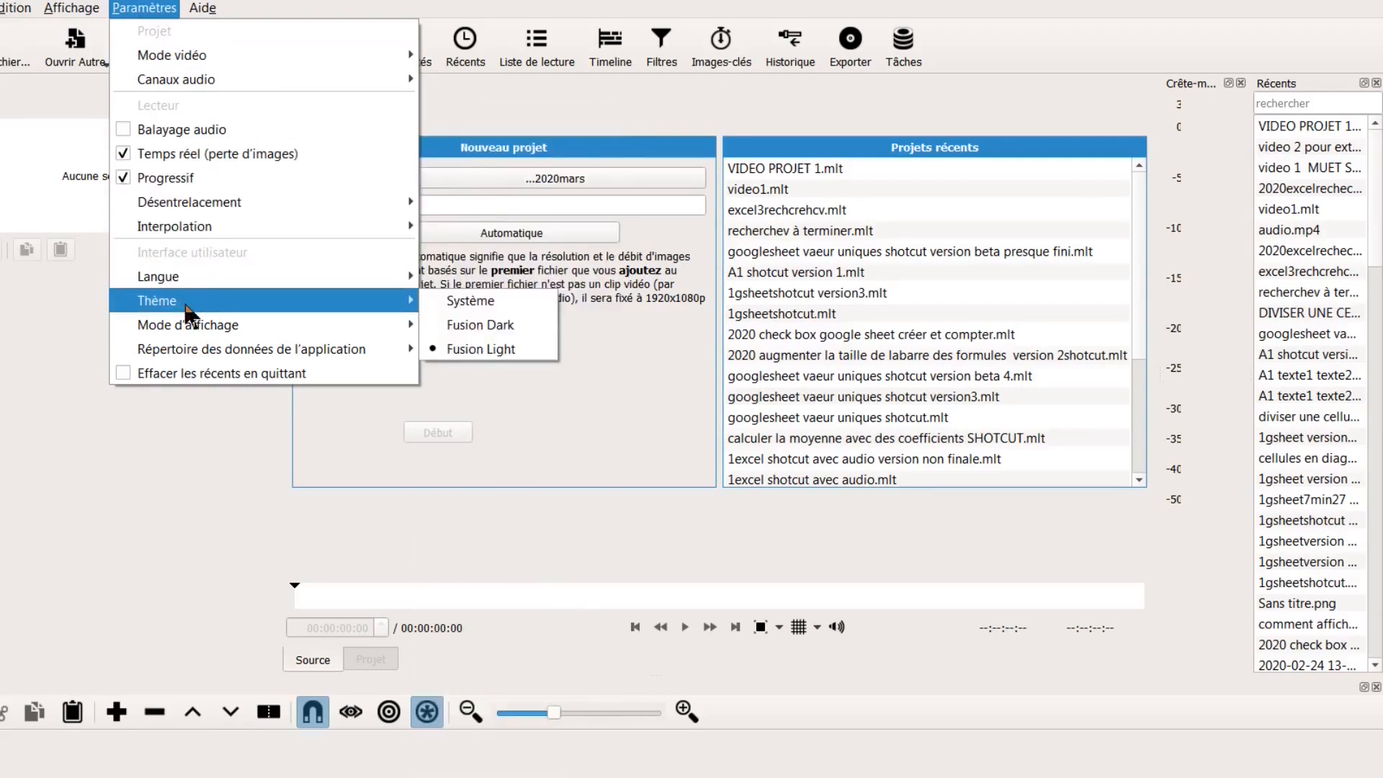
click(493, 328)
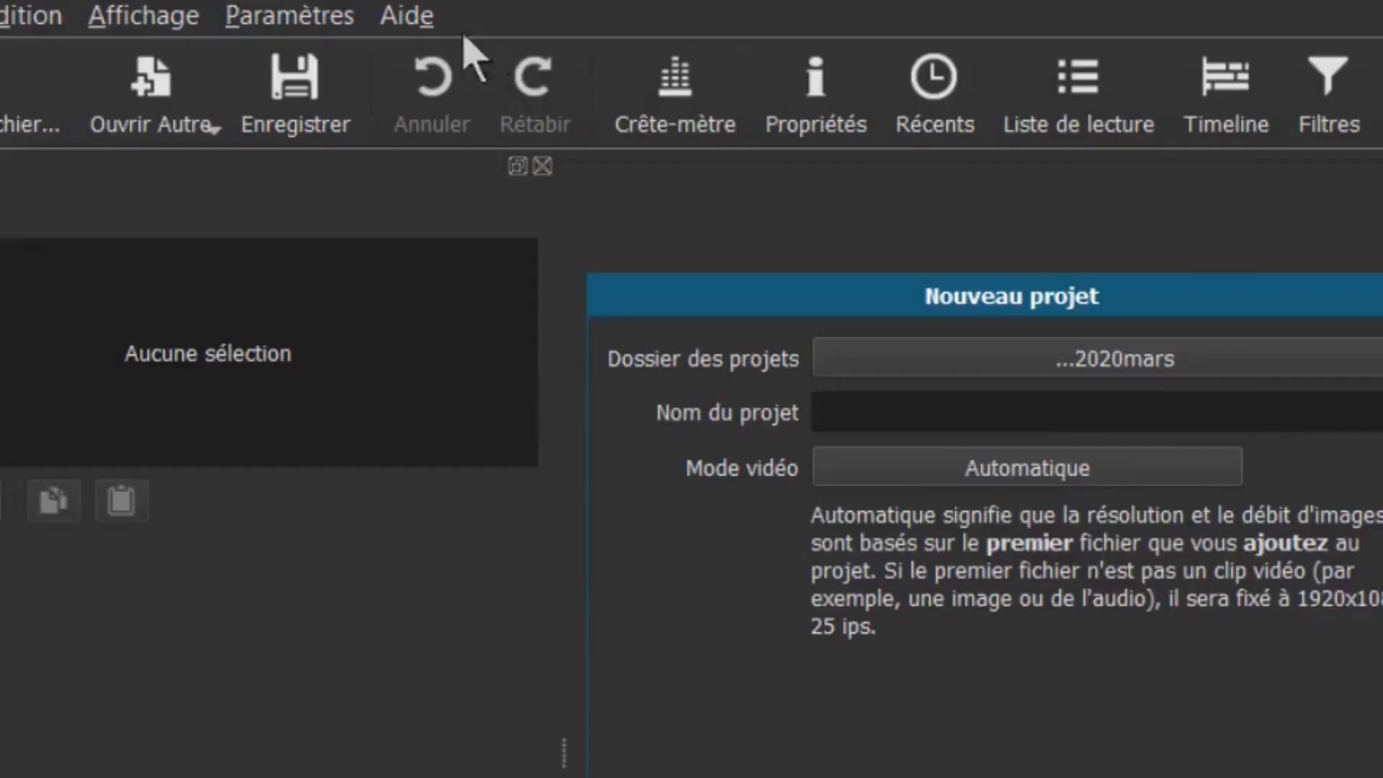
View the version details in Aide > À propos de Shotcut, then open the Paramètres menu
click(205, 9)
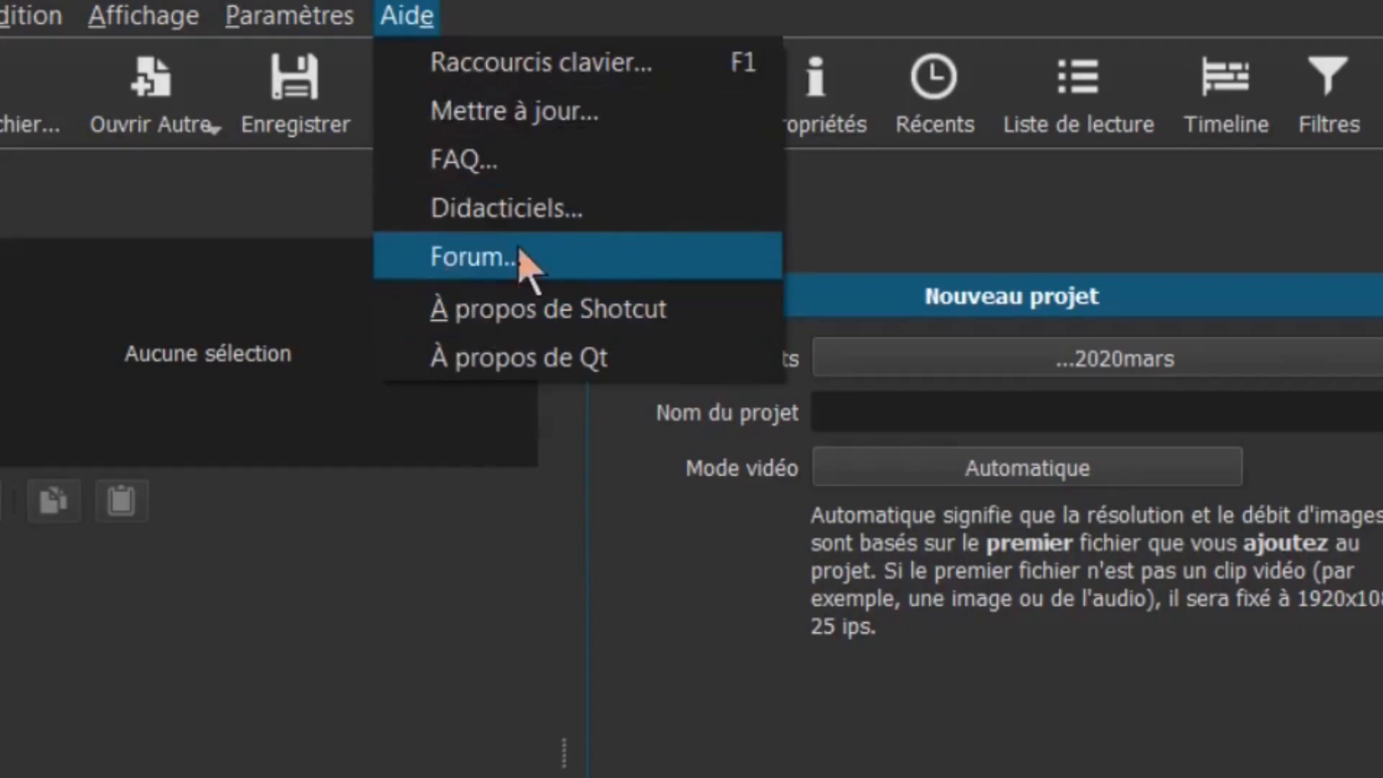
click(603, 320)
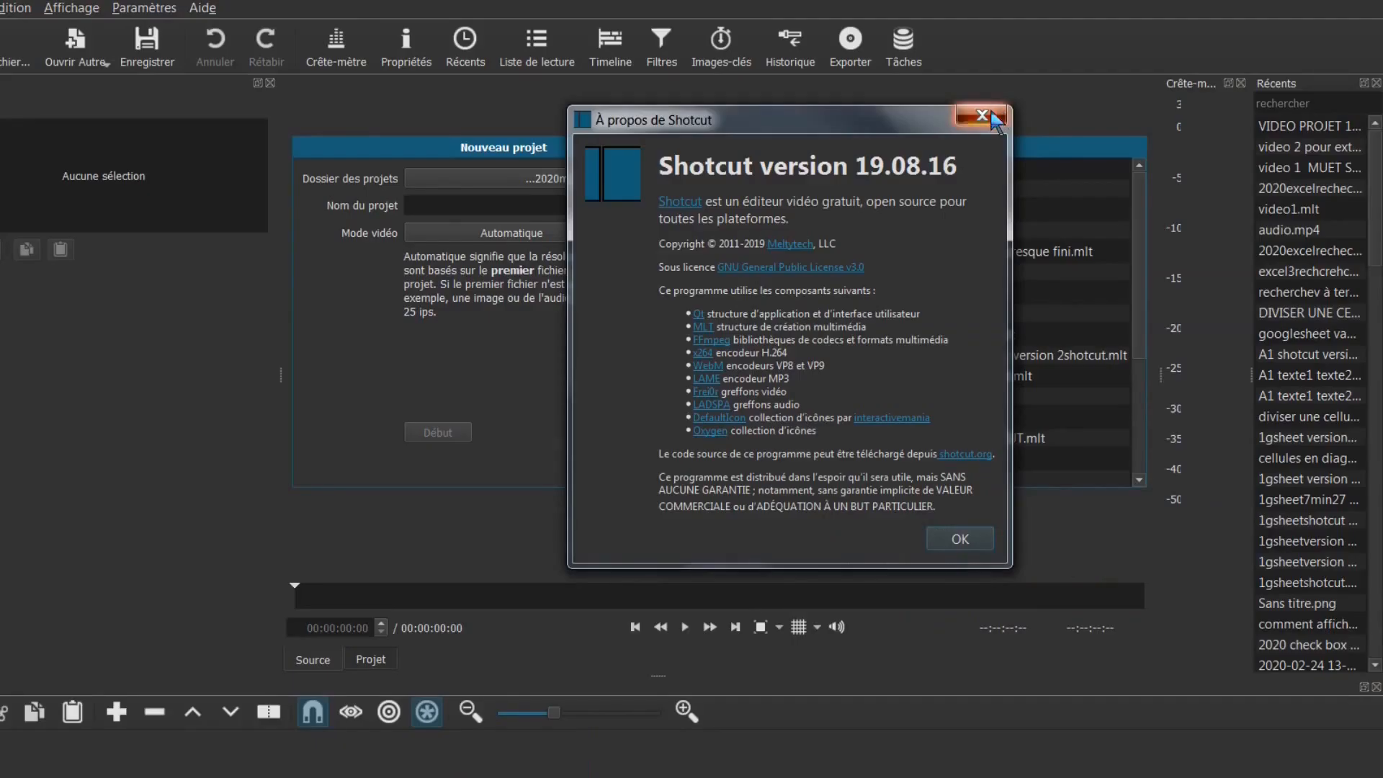
click(994, 118)
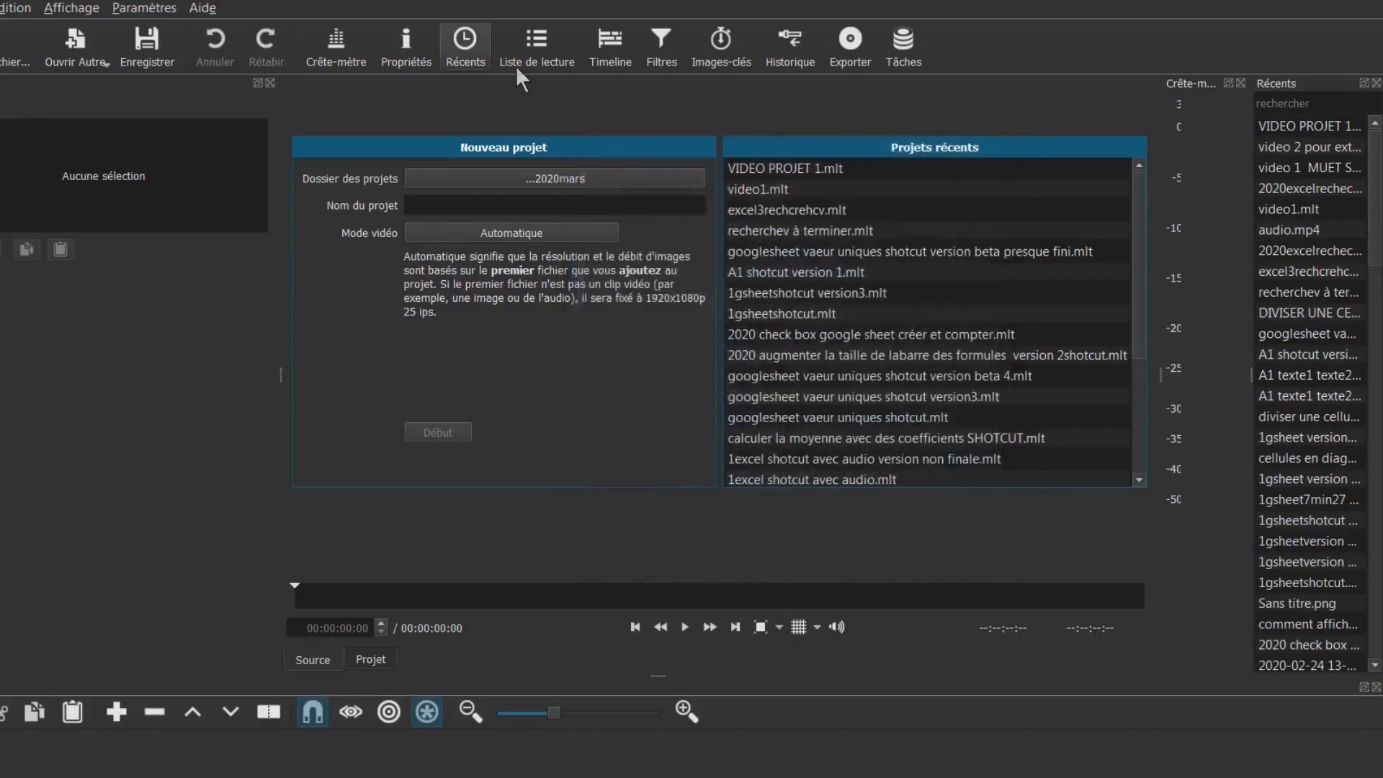
click(329, 17)
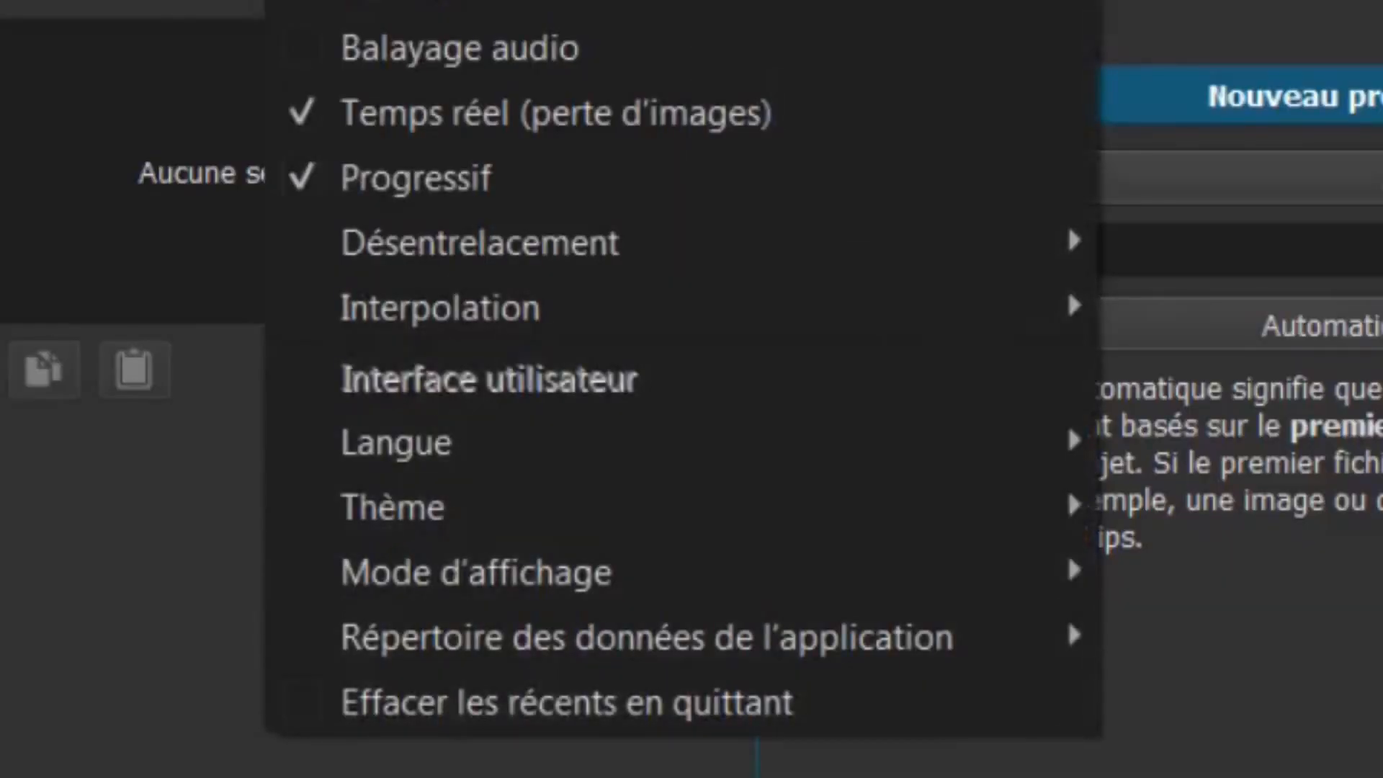
mouse_move(166, 3)
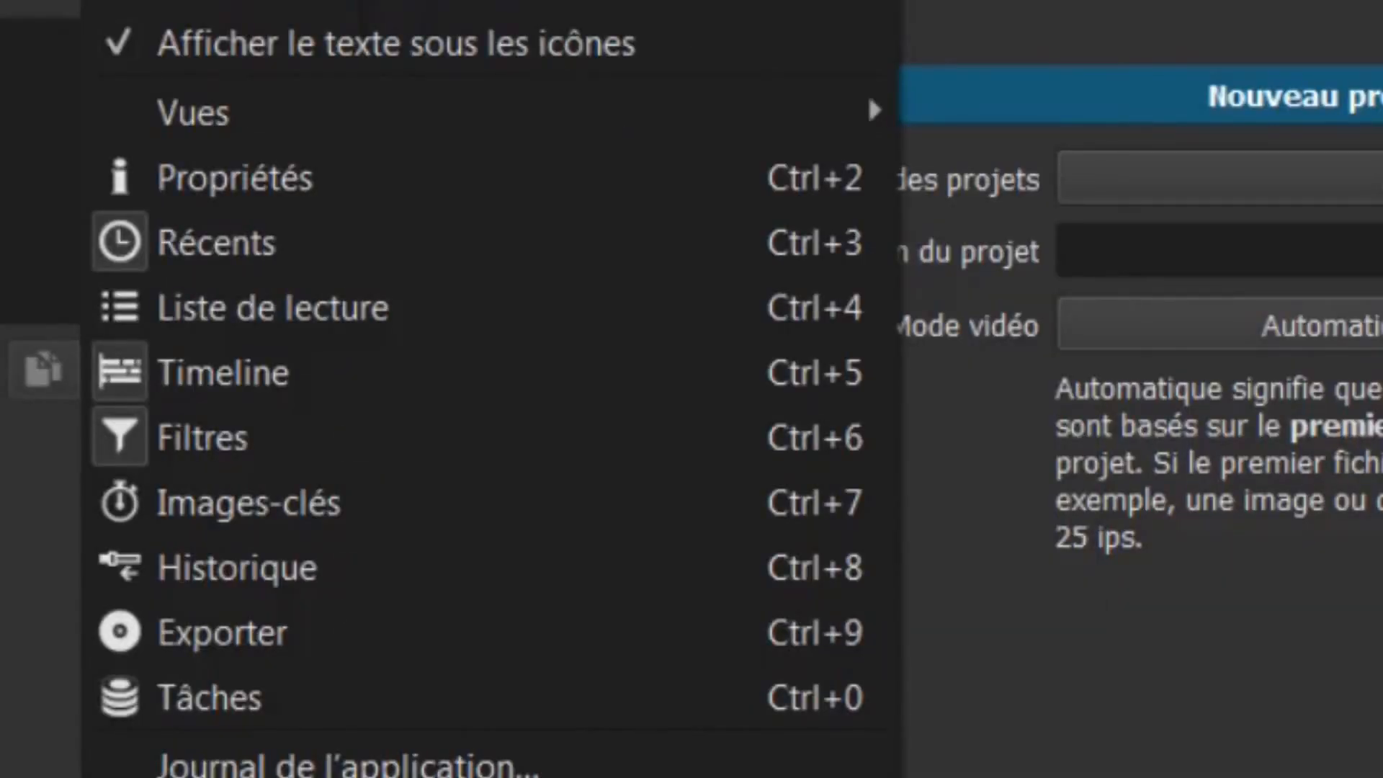